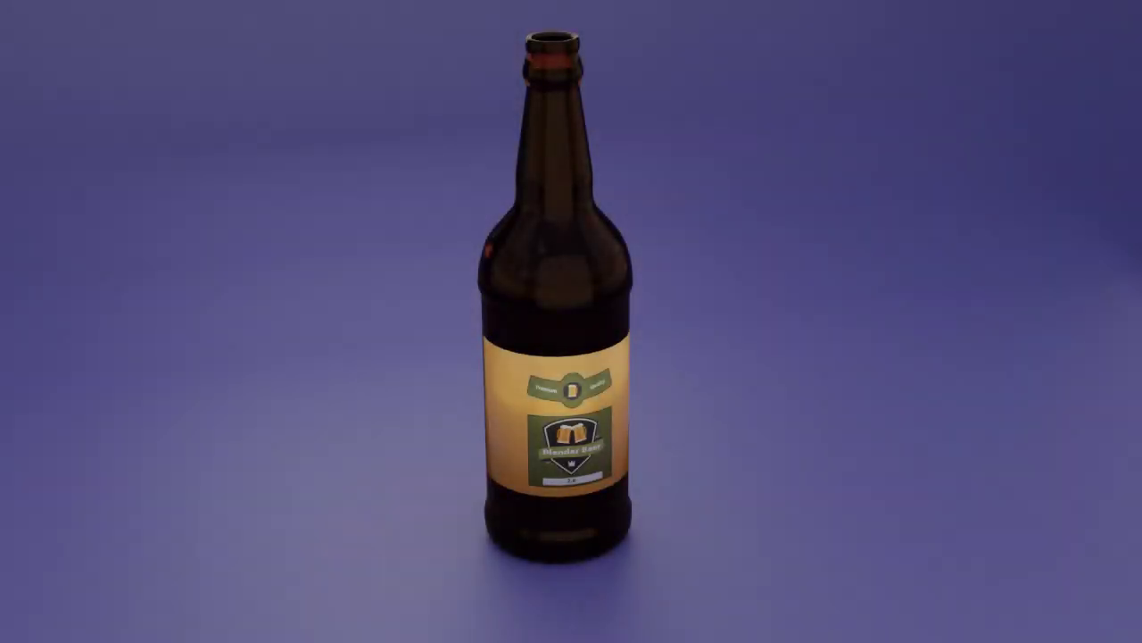
# Add a cylinder mesh and stretch it taller along the Z axis.
pyautogui.hotkey('shift', 'a')
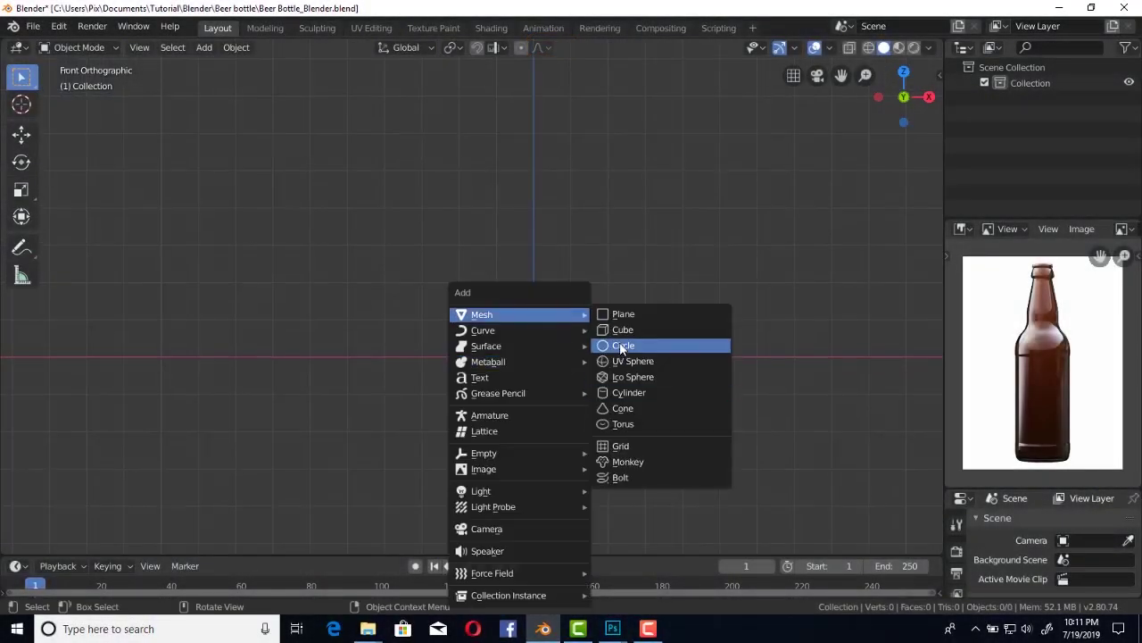
pyautogui.click(624, 377)
pyautogui.press('s')
pyautogui.press('z')
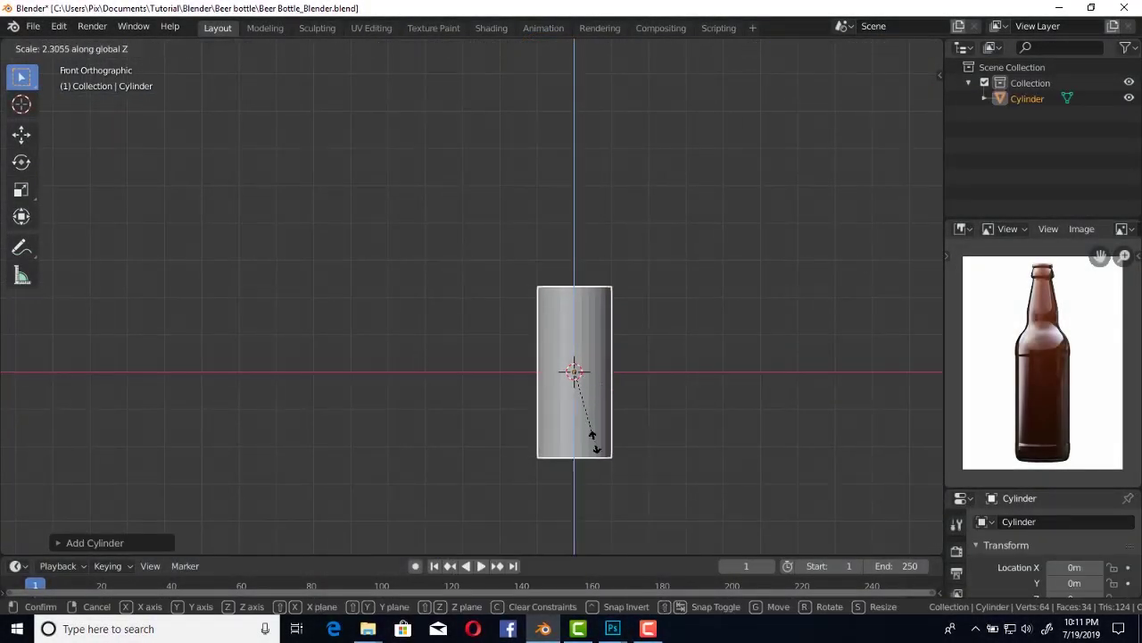
pyautogui.click(641, 386)
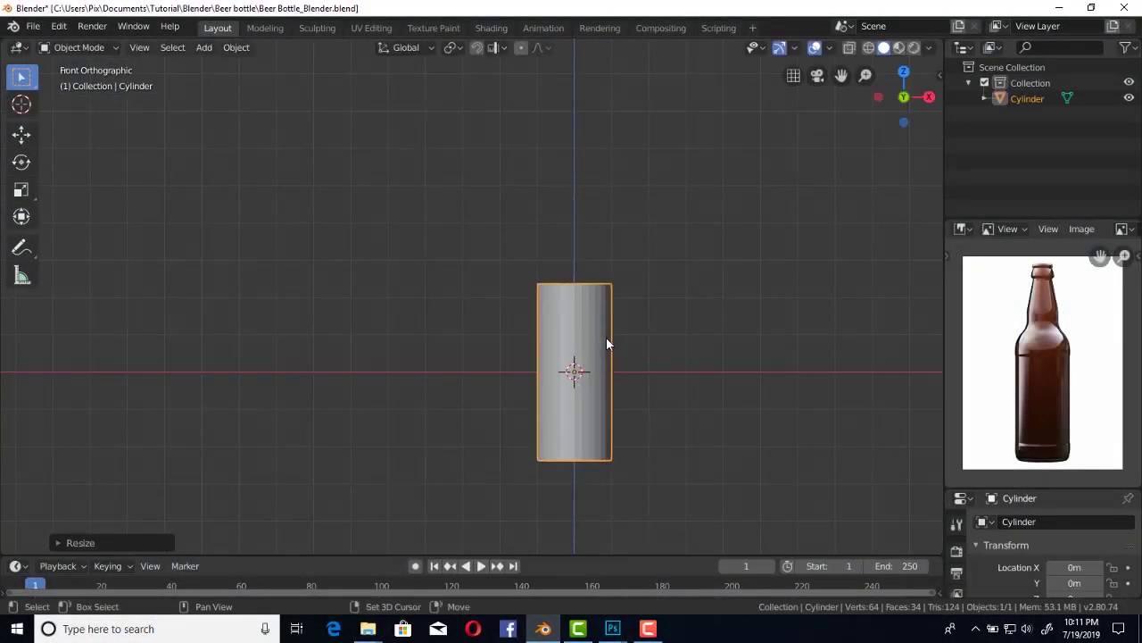
pyautogui.keyDown('shift'); pyautogui.moveTo(606, 336); pyautogui.dragTo(611, 362, button='middle'); pyautogui.keyUp('shift')
# Add a loop cut, raise the top edge loop, and delete the top faces.
pyautogui.press('Tab')
pyautogui.hotkey('ctrl', 'r')
pyautogui.click(612, 362)
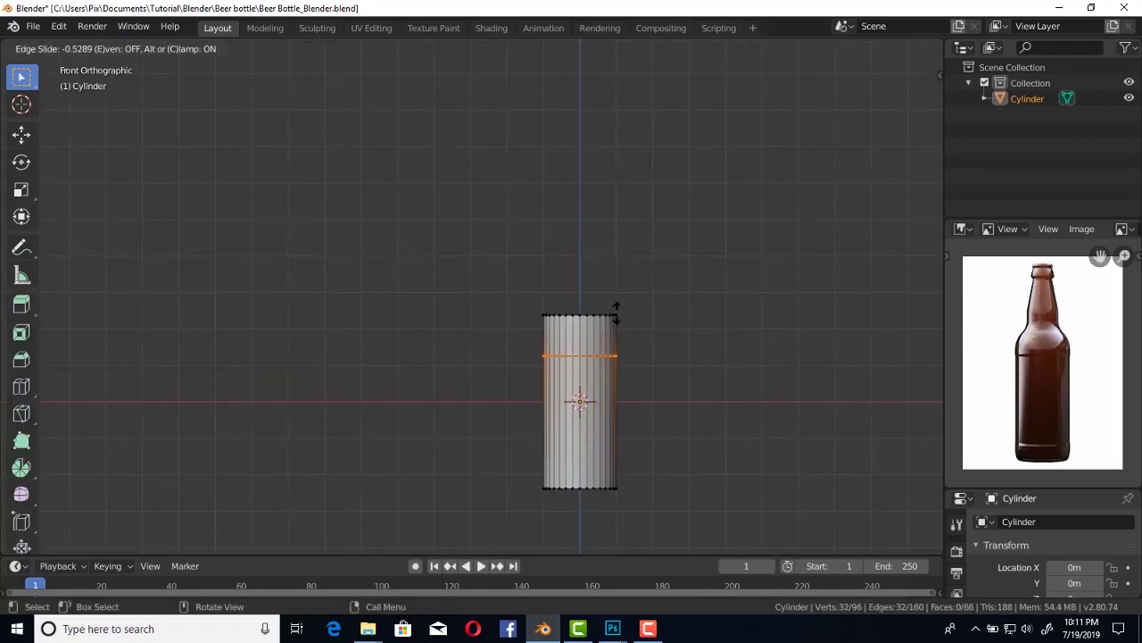
pyautogui.hotkey('alt', 'z')
pyautogui.moveTo(506, 285); pyautogui.dragTo(689, 324)
pyautogui.moveTo(579, 272); pyautogui.dragTo(580, 207)
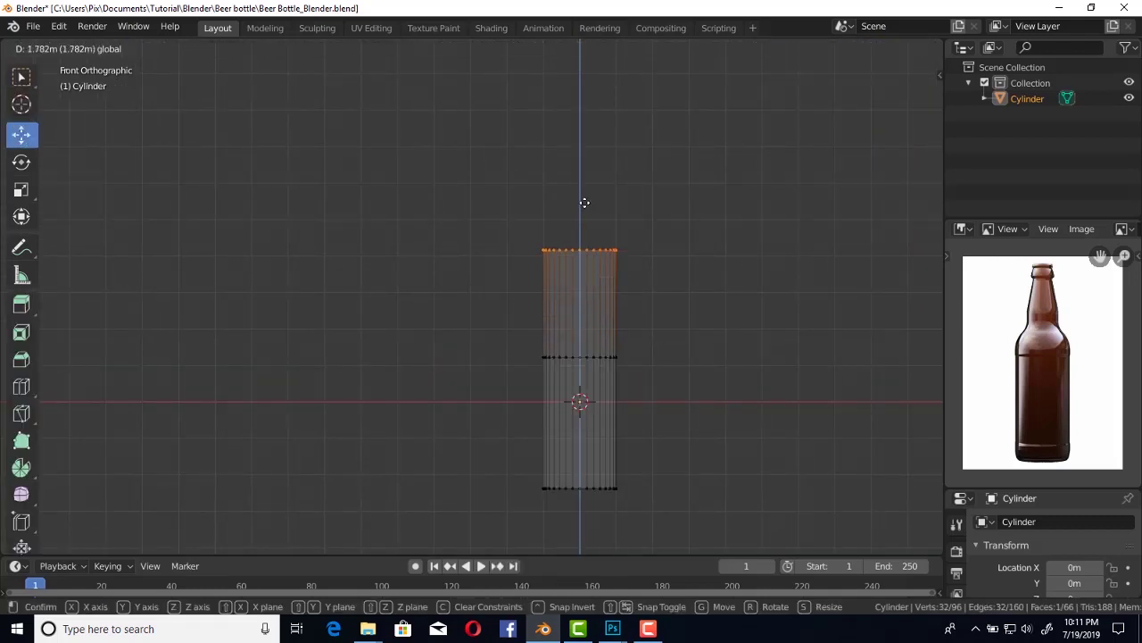
pyautogui.press('x')
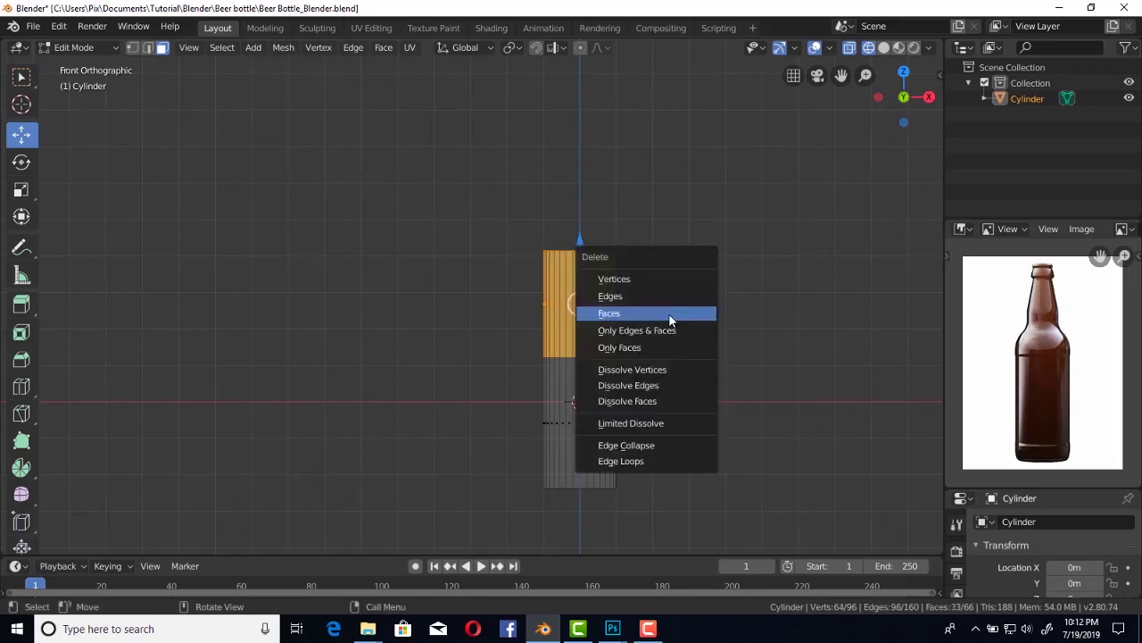
pyautogui.click(668, 313)
# Move the cylinder up so its base rests on the ground line.
pyautogui.press('Tab')
pyautogui.hotkey('shift', 'space')
pyautogui.press('g')
pyautogui.moveTo(580, 361); pyautogui.dragTo(639, 324)
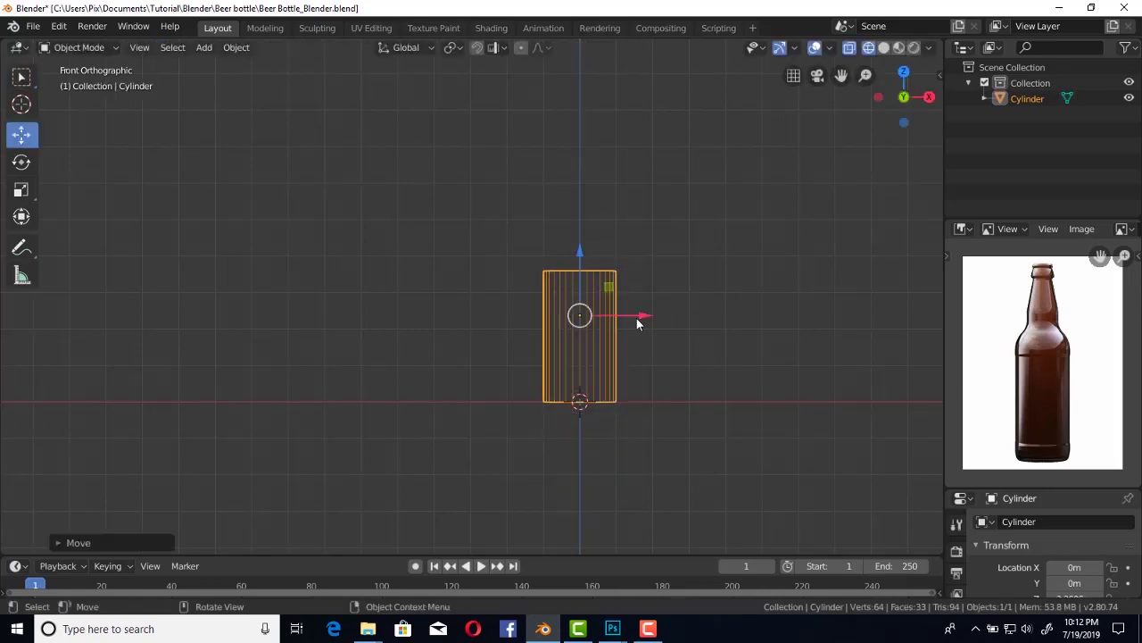
pyautogui.scroll(2, 611, 375)
pyautogui.scroll(1, 556, 218)
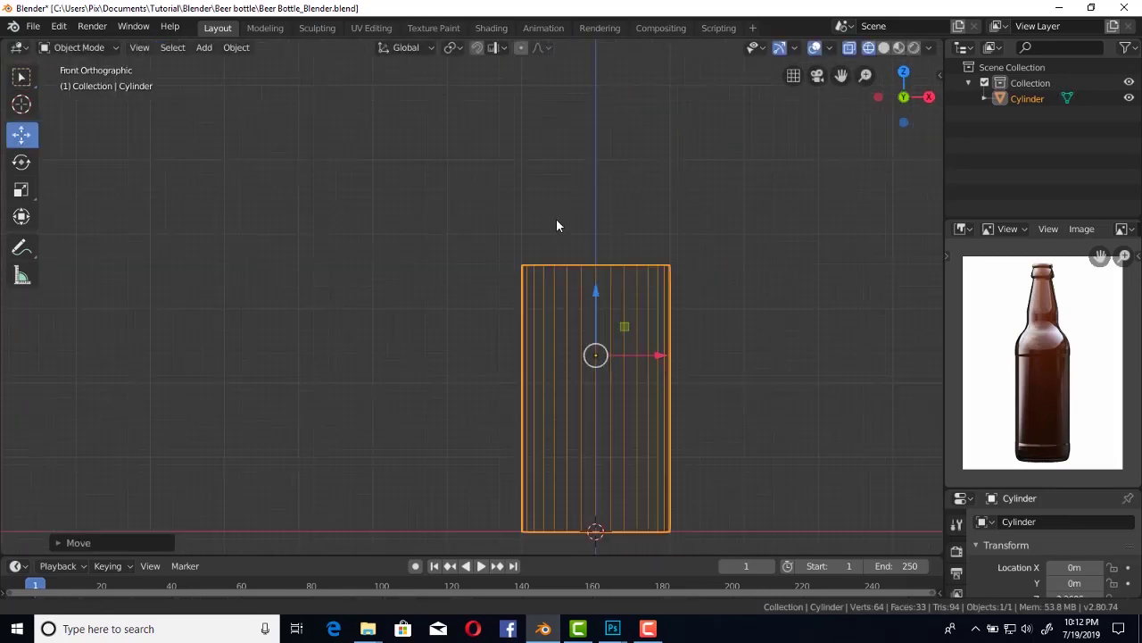
pyautogui.scroll(-1, 556, 218)
# Extrude and narrow the top edge loop into the bottle's shoulder.
pyautogui.press('Tab')
pyautogui.keyDown('alt'); pyautogui.click(600, 295); pyautogui.keyUp('alt')
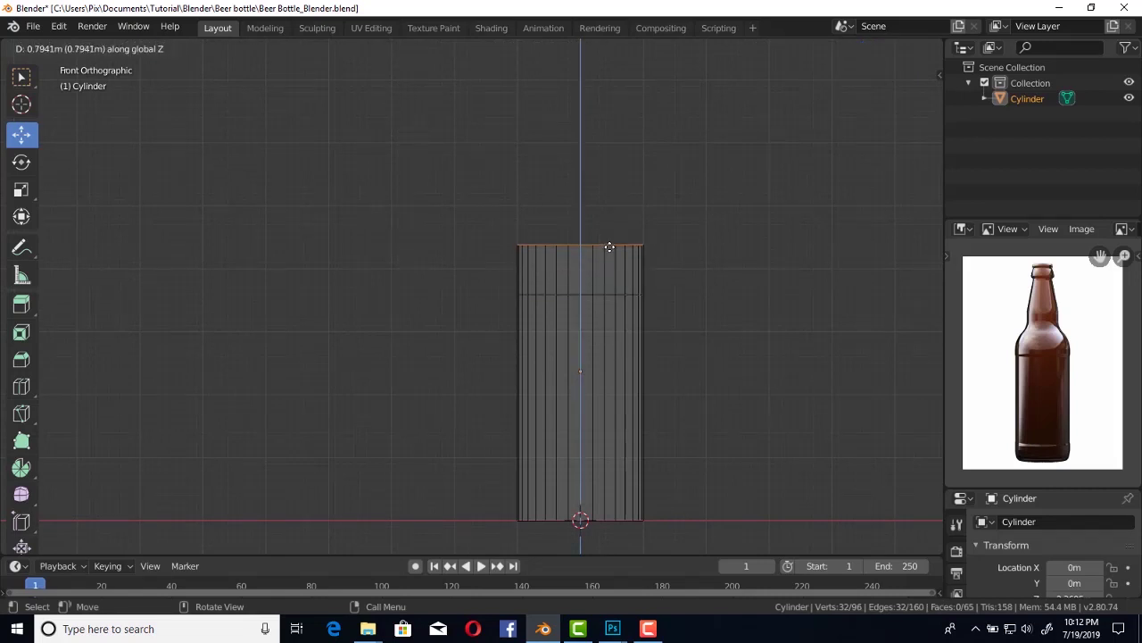
pyautogui.press('s')
pyautogui.click(643, 269)
pyautogui.press('s')
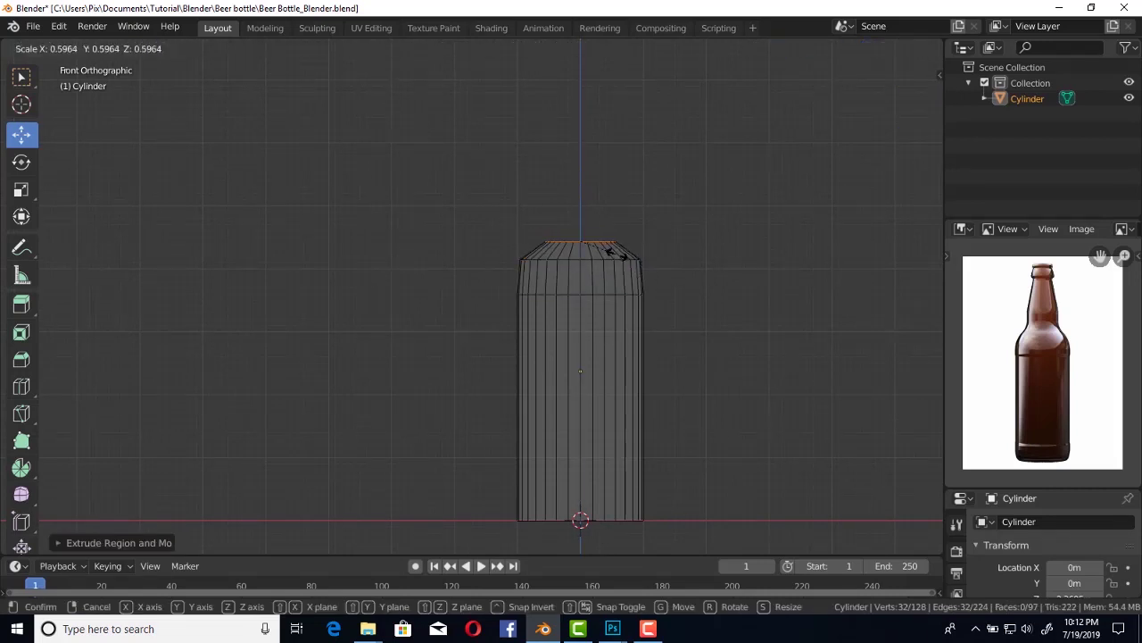
pyautogui.click(613, 247)
pyautogui.press('g')
pyautogui.press('z')
pyautogui.click(598, 242)
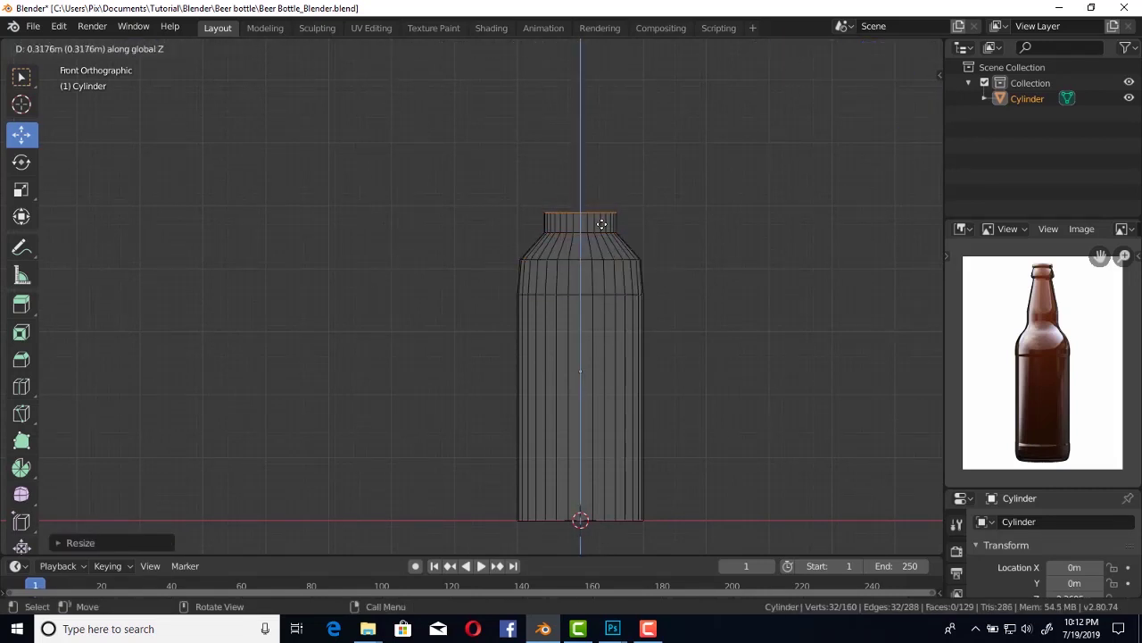
# Scale the top ring inward to start the tapering neck.
pyautogui.keyDown('alt'); pyautogui.click(610, 223); pyautogui.keyUp('alt')
pyautogui.press('s')
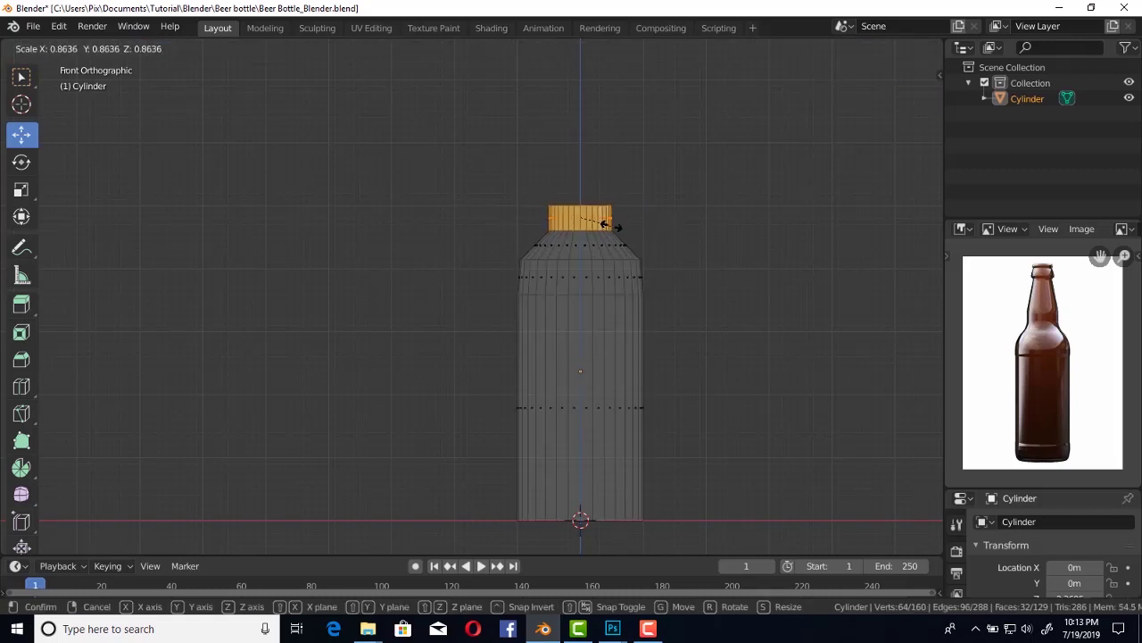
pyautogui.click(605, 224)
pyautogui.click(591, 224)
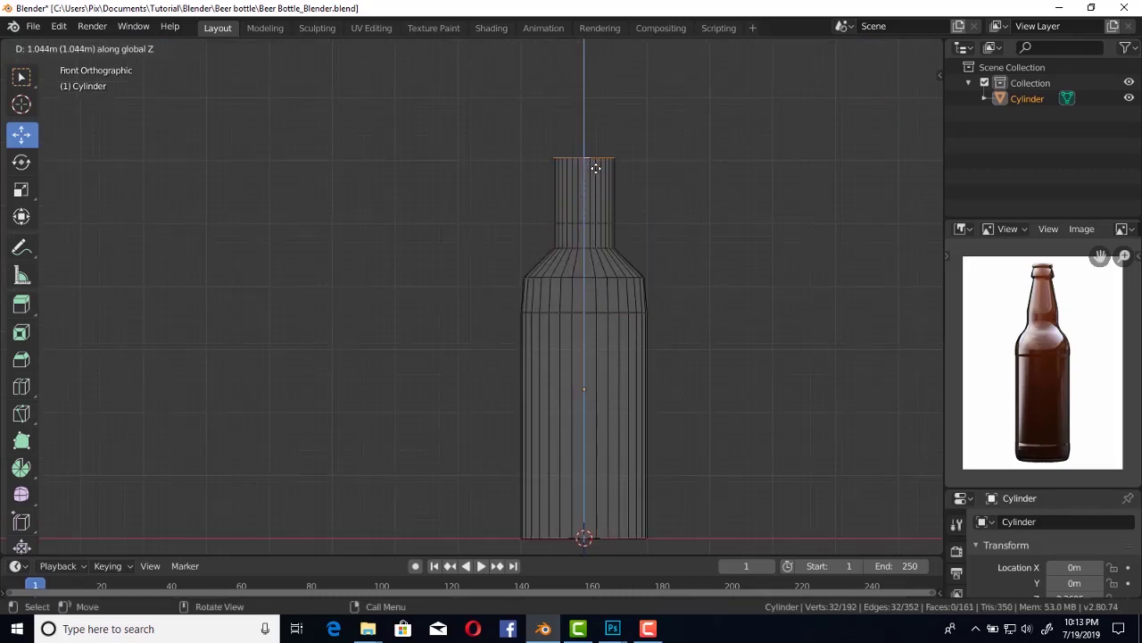
pyautogui.click(625, 174)
pyautogui.scroll(-2, 628, 318)
# Raise the neck top along Z and extrude it upward to lengthen the neck.
pyautogui.keyDown('shift'); pyautogui.moveTo(627, 319); pyautogui.dragTo(608, 259, button='middle'); pyautogui.keyUp('shift')
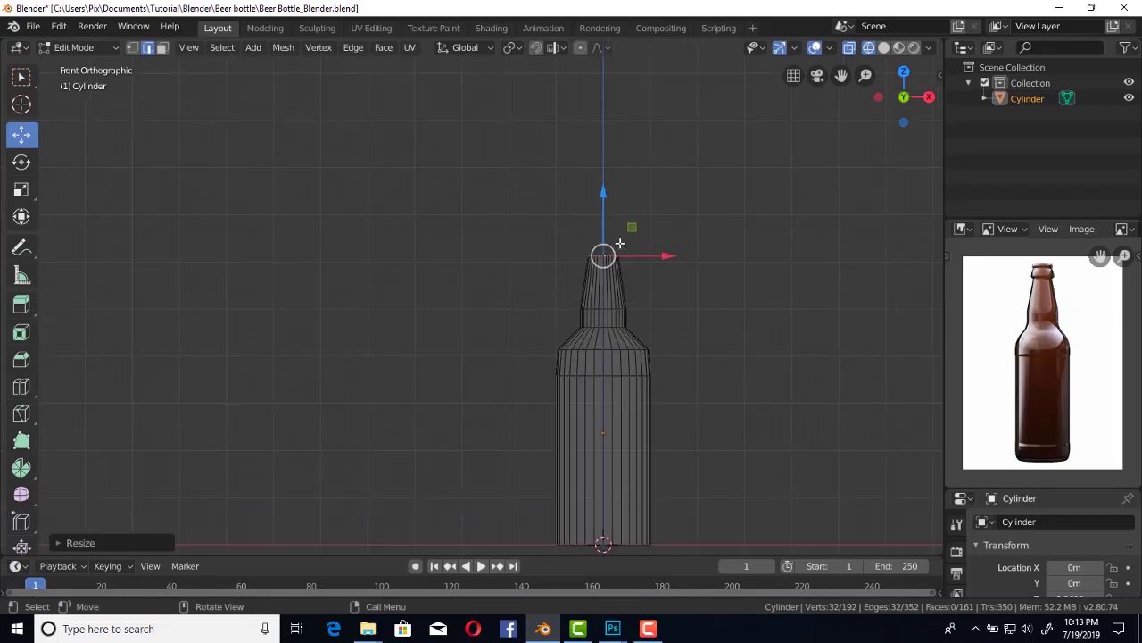
pyautogui.press('g')
pyautogui.press('z')
pyautogui.click(608, 183)
pyautogui.scroll(2, 639, 227)
pyautogui.scroll(2, 625, 312)
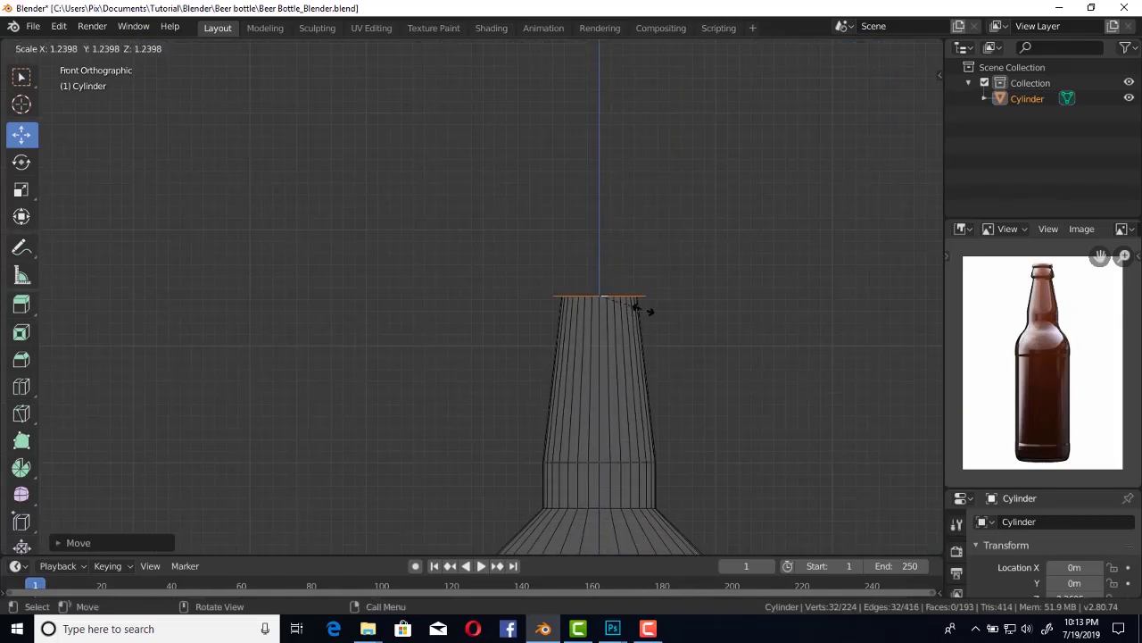
pyautogui.click(643, 274)
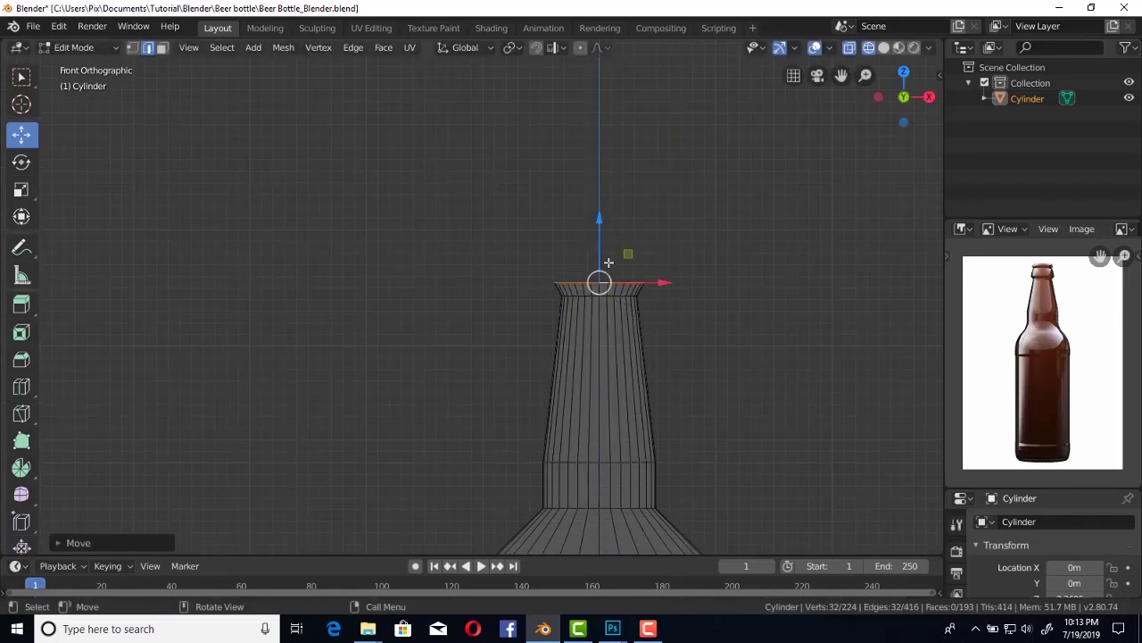
pyautogui.click(613, 234)
# Narrow and widen the successive top rings to form the flared lip.
pyautogui.press('s')
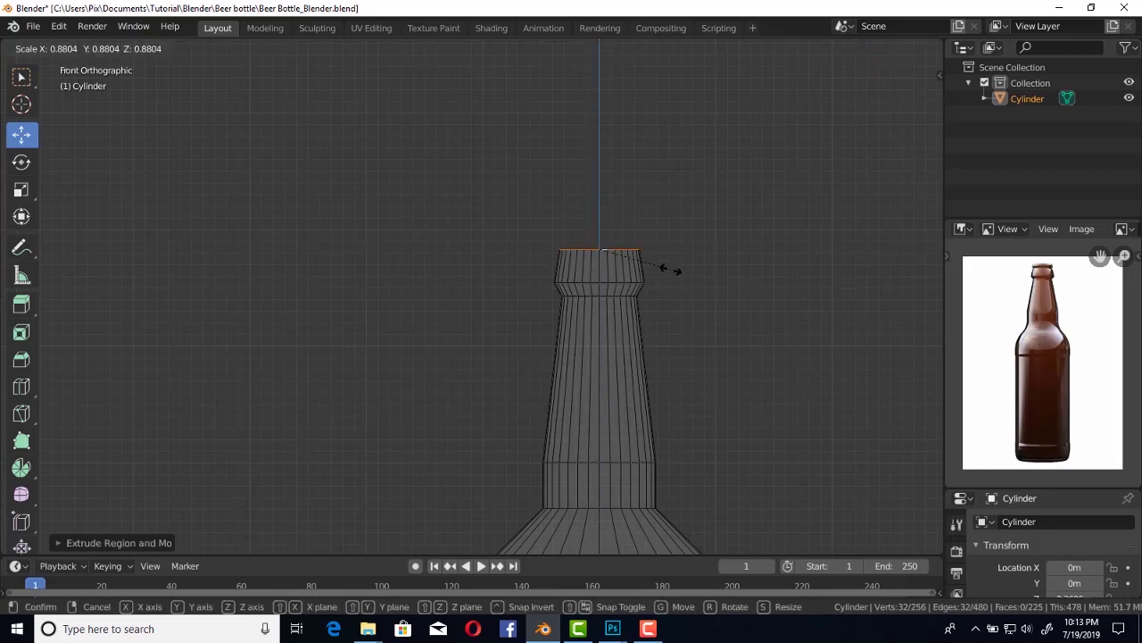
pyautogui.click(641, 275)
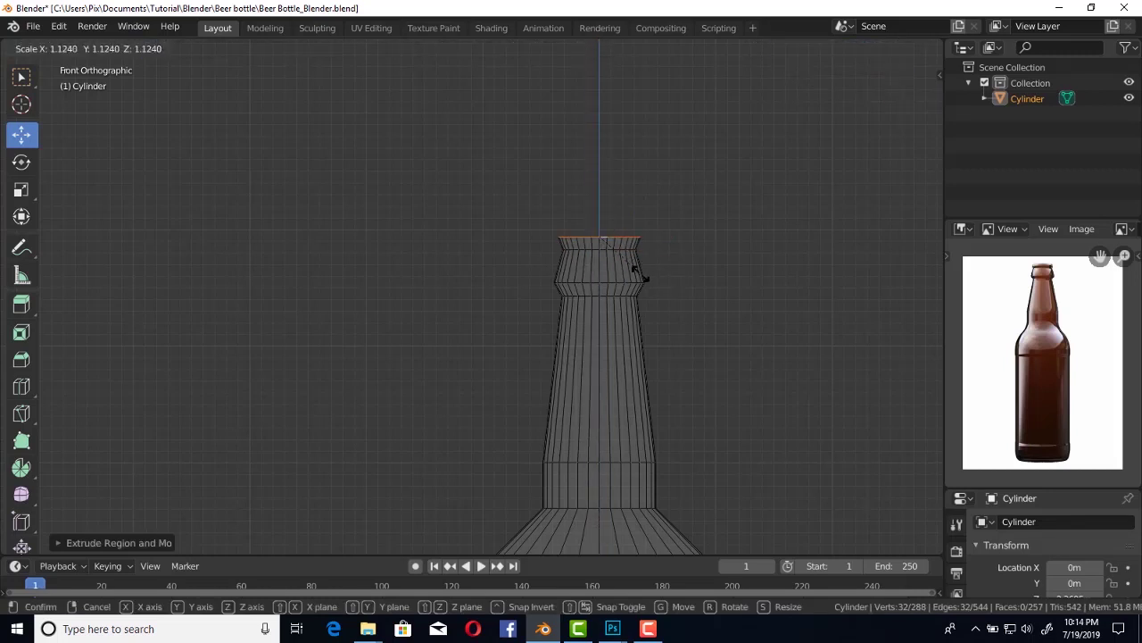
pyautogui.click(637, 270)
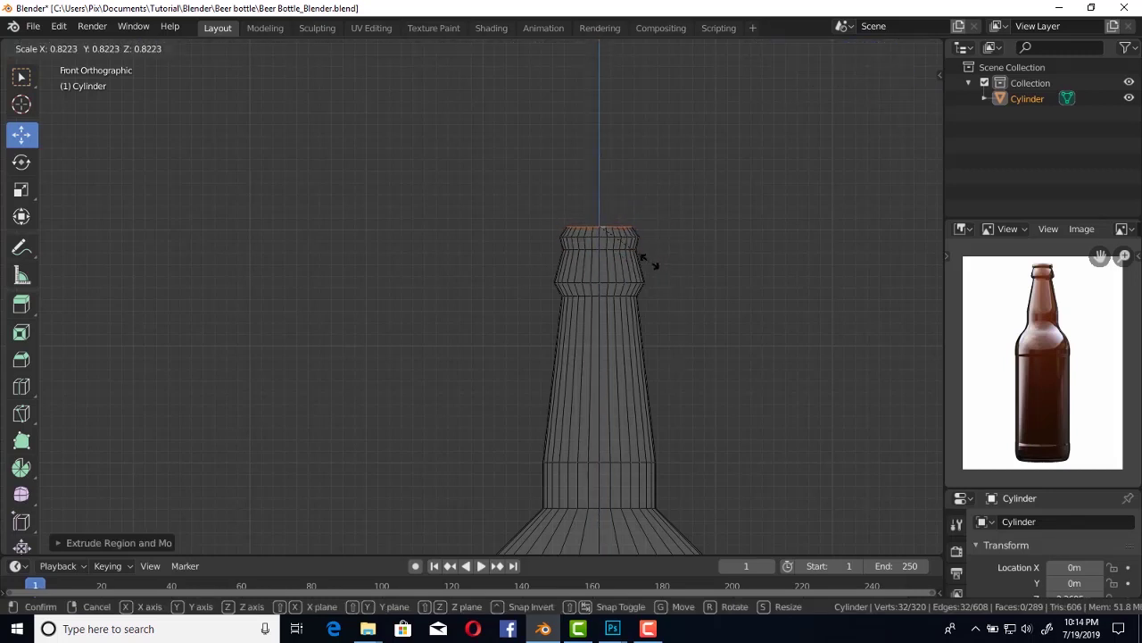
pyautogui.click(648, 262)
pyautogui.scroll(2, 638, 255)
pyautogui.press('g')
pyautogui.click(626, 248)
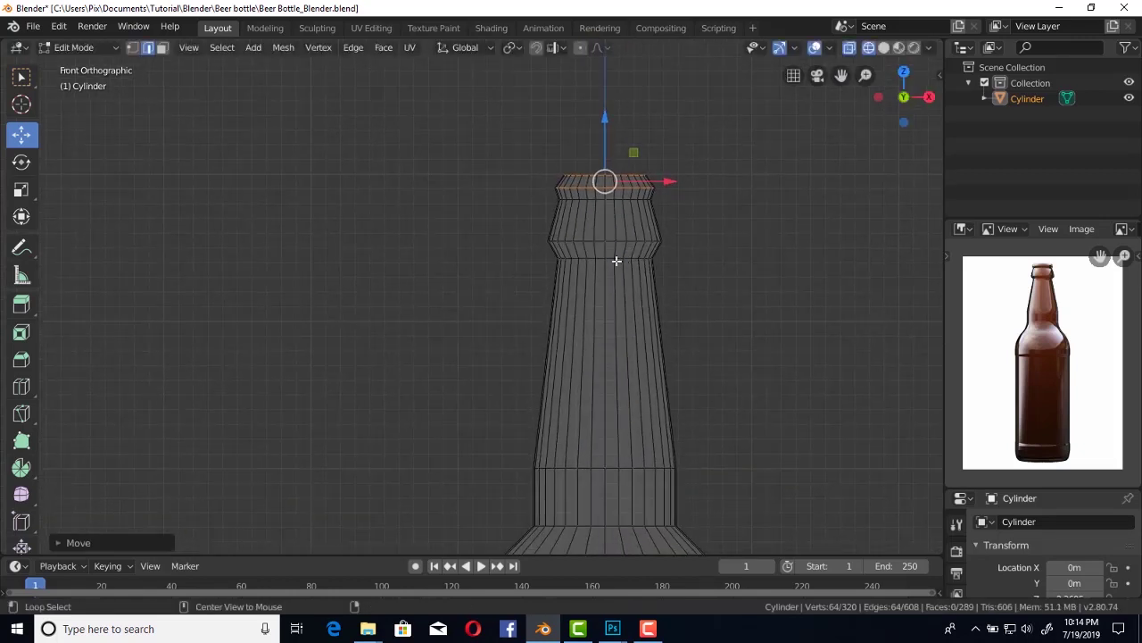
# Cancel the neck-ring bevel and undo back to the earlier bottle shape.
pyautogui.click(612, 221)
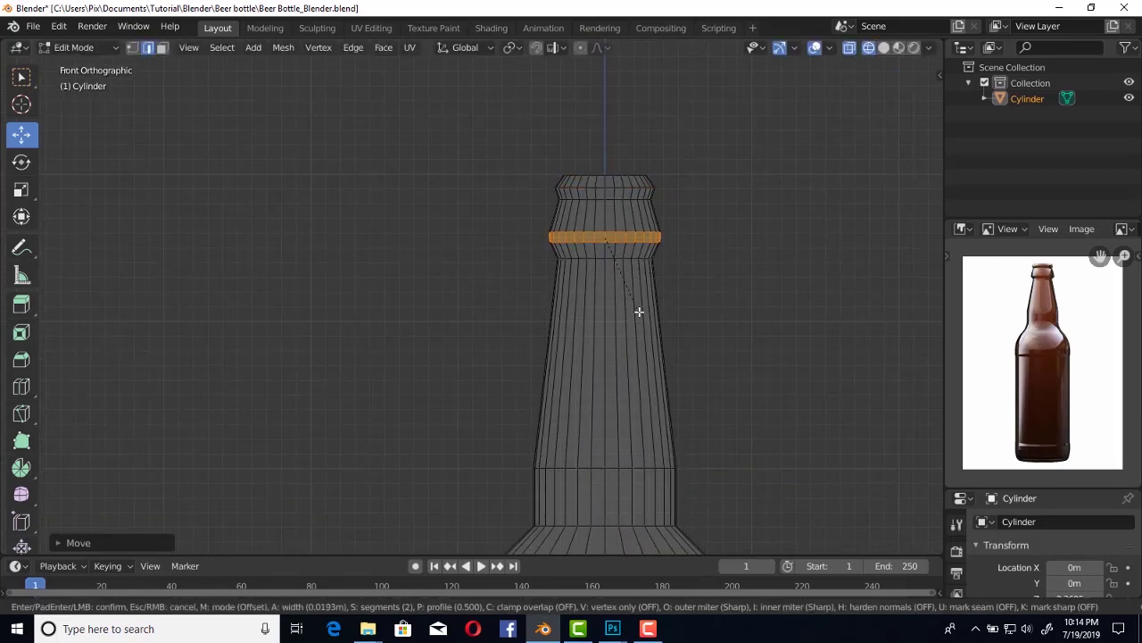
pyautogui.press('Escape')
pyautogui.hotkey('ctrl', 'z')
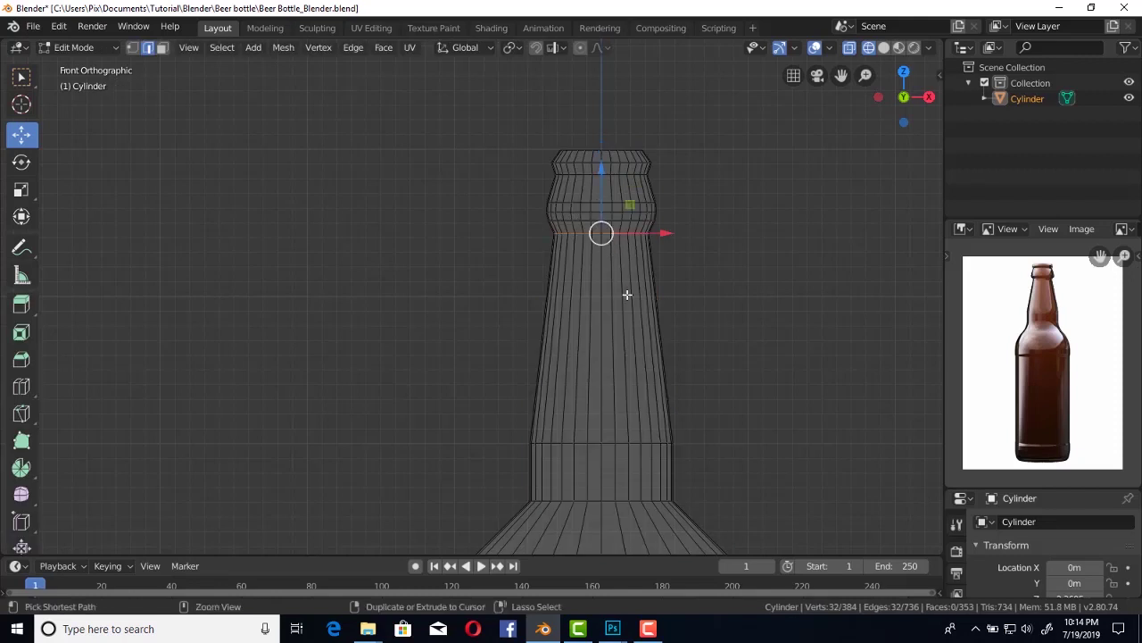
pyautogui.hotkey('ctrl', 'z')
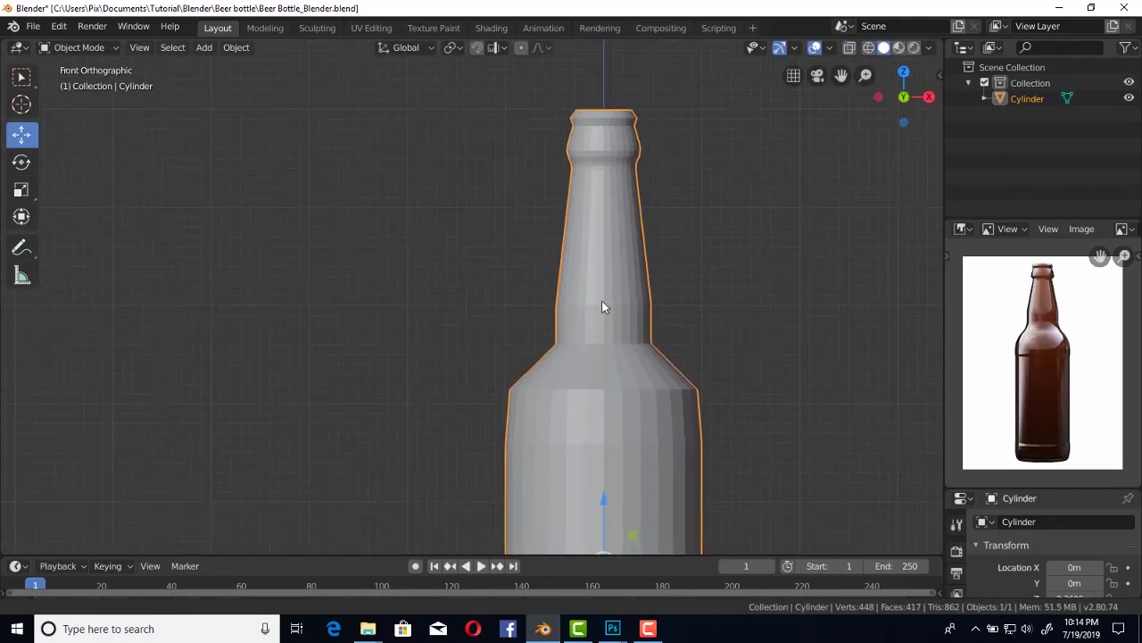
# Bevel the shoulder edge loop and slide loops along the neck, undoing unwanted attempts.
pyautogui.keyDown('shift'); pyautogui.moveTo(629, 297); pyautogui.dragTo(588, 269, button='middle'); pyautogui.keyUp('shift')
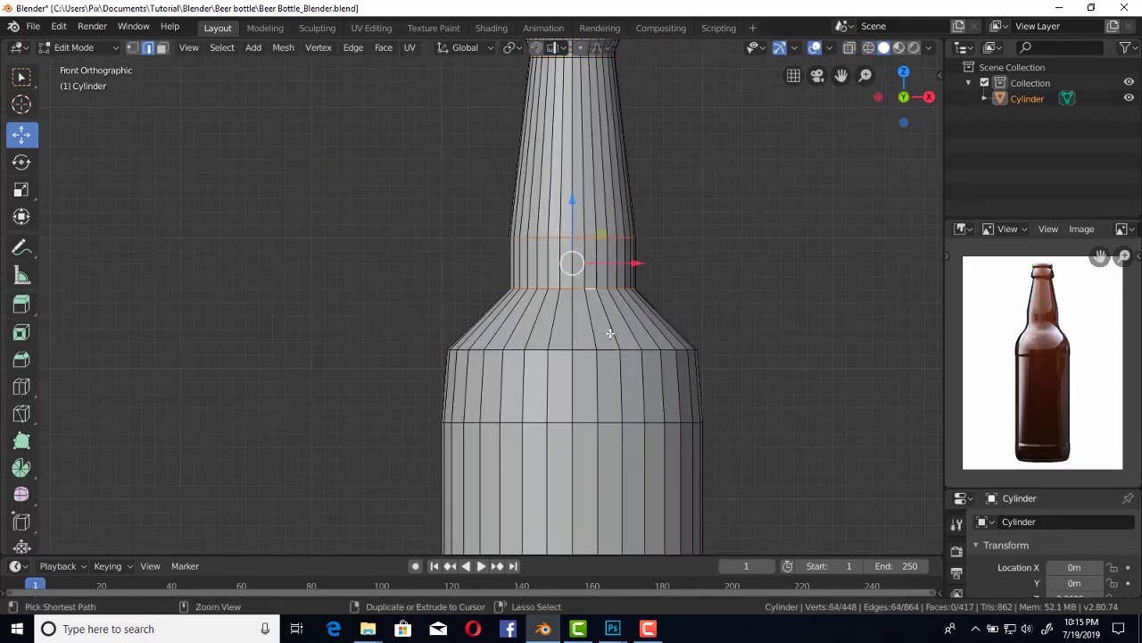
pyautogui.press('Escape')
pyautogui.keyDown('shift'); pyautogui.moveTo(611, 349); pyautogui.dragTo(647, 243, button='middle'); pyautogui.keyUp('shift')
pyautogui.keyDown('alt'); pyautogui.click(647, 241); pyautogui.keyUp('alt')
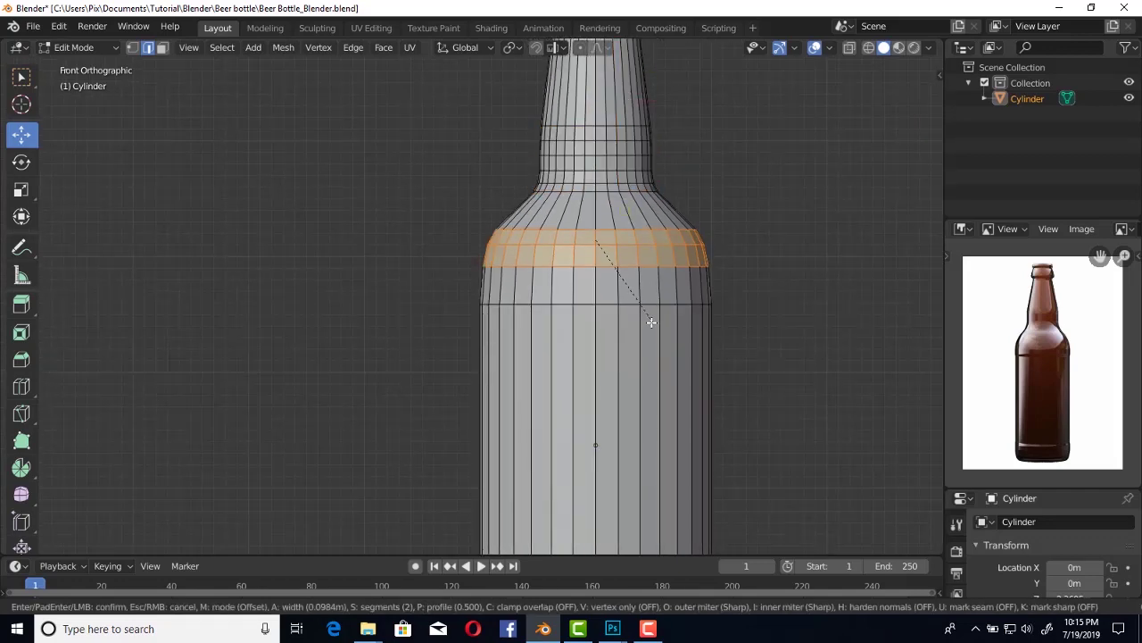
pyautogui.press('Escape')
pyautogui.hotkey('ctrl', 'z')
pyautogui.hotkey('ctrl', 'z')
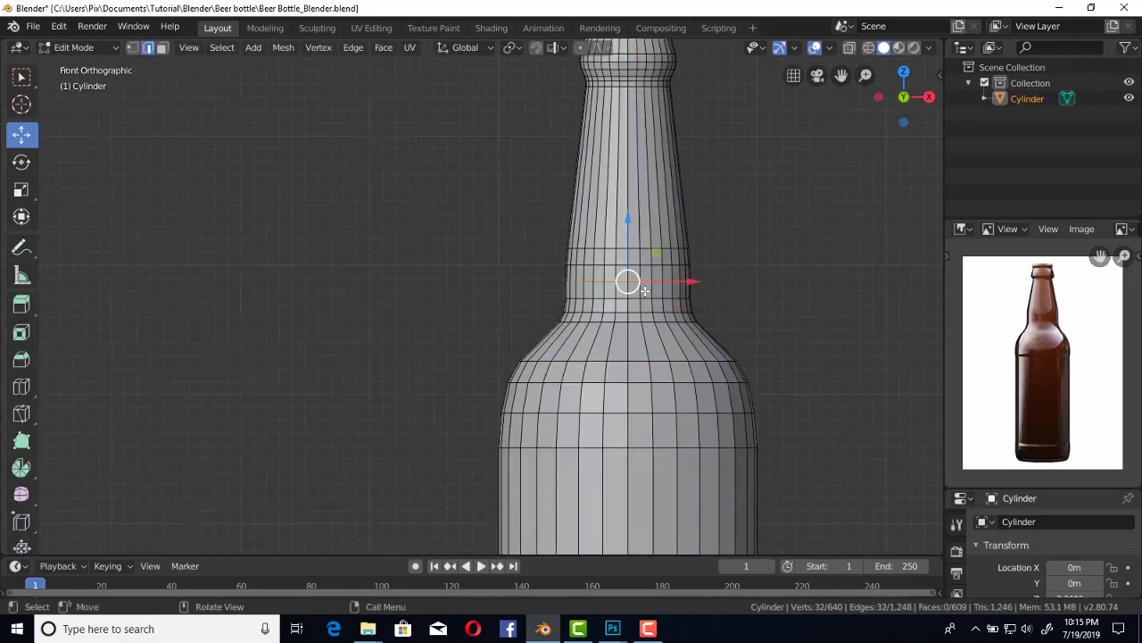
pyautogui.hotkey('ctrl', 'e')
pyautogui.click(648, 262)
pyautogui.hotkey('ctrl', 'z')
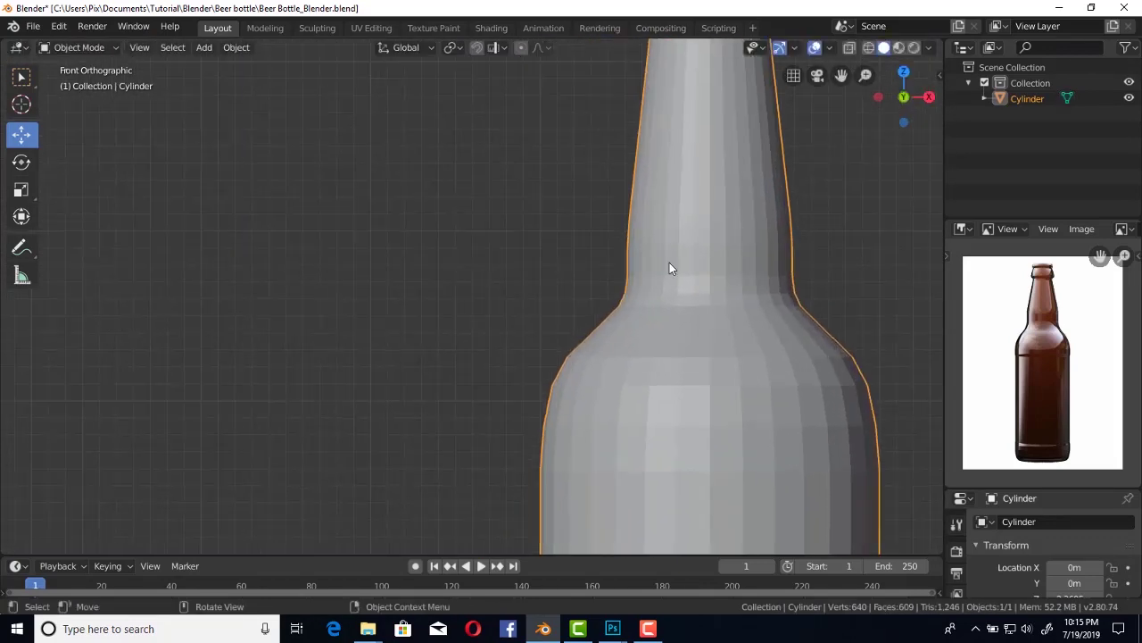
# Apply Shade Smooth to the bottle in Object Mode, then return to Edit Mode.
pyautogui.press('Tab')
pyautogui.scroll(-3, 620, 244)
pyautogui.rightClick(621, 243)
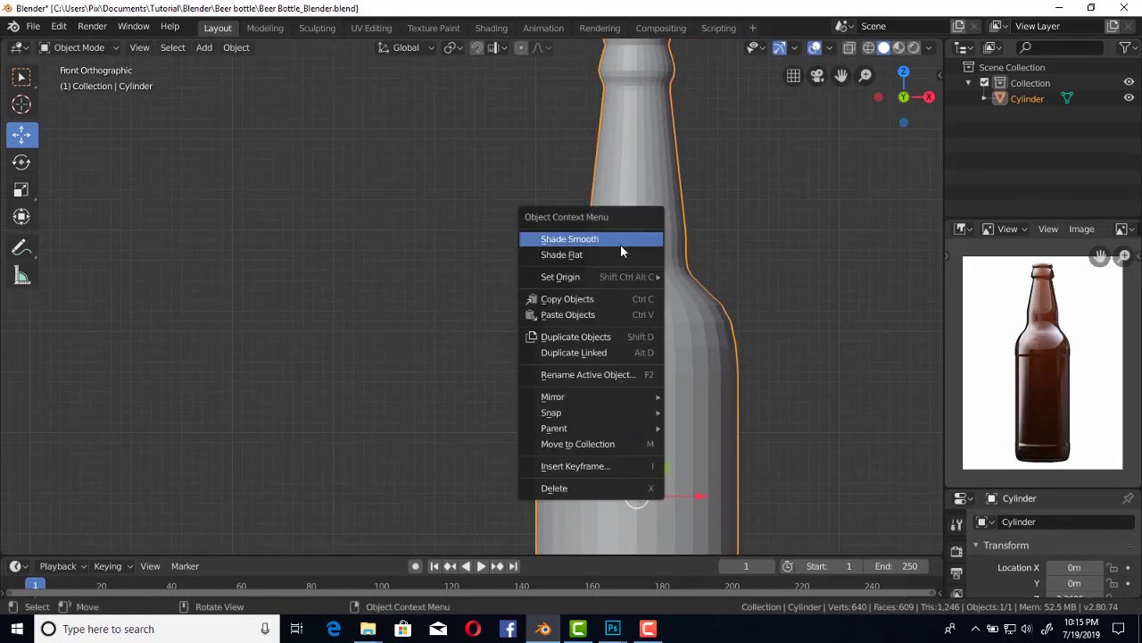
pyautogui.click(621, 239)
pyautogui.scroll(-2, 640, 292)
pyautogui.press('Tab')
pyautogui.scroll(3, 607, 268)
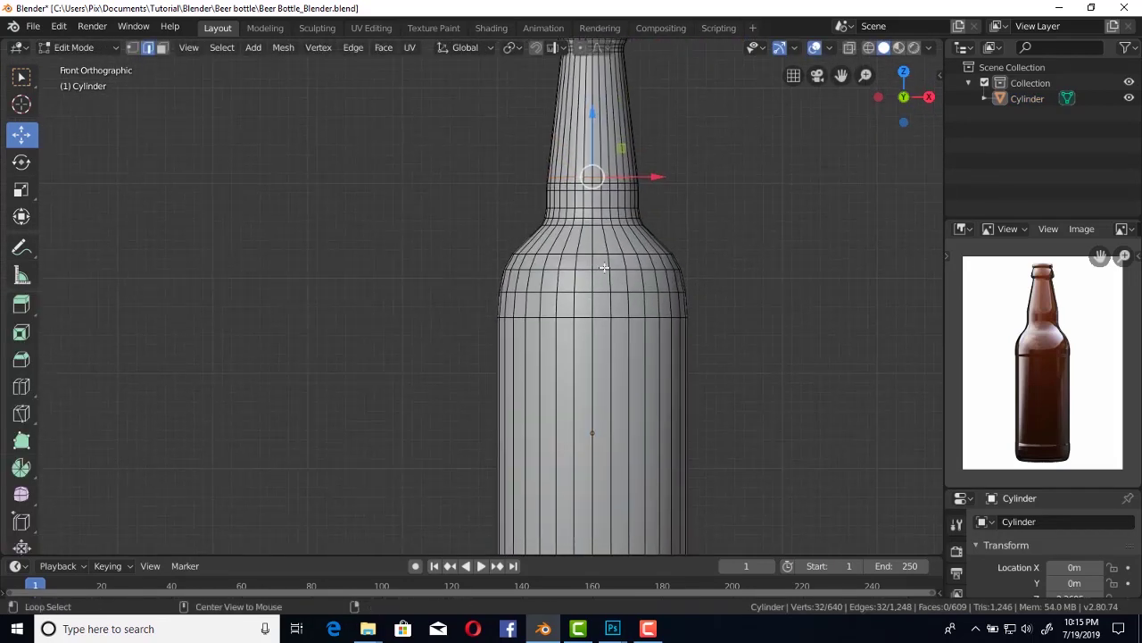
# Shift the edge loop along Z with smooth proportional falloff and check the shape.
pyautogui.press('g')
pyautogui.press('z')
pyautogui.click(601, 287)
pyautogui.press('Tab')
pyautogui.scroll(-2, 616, 337)
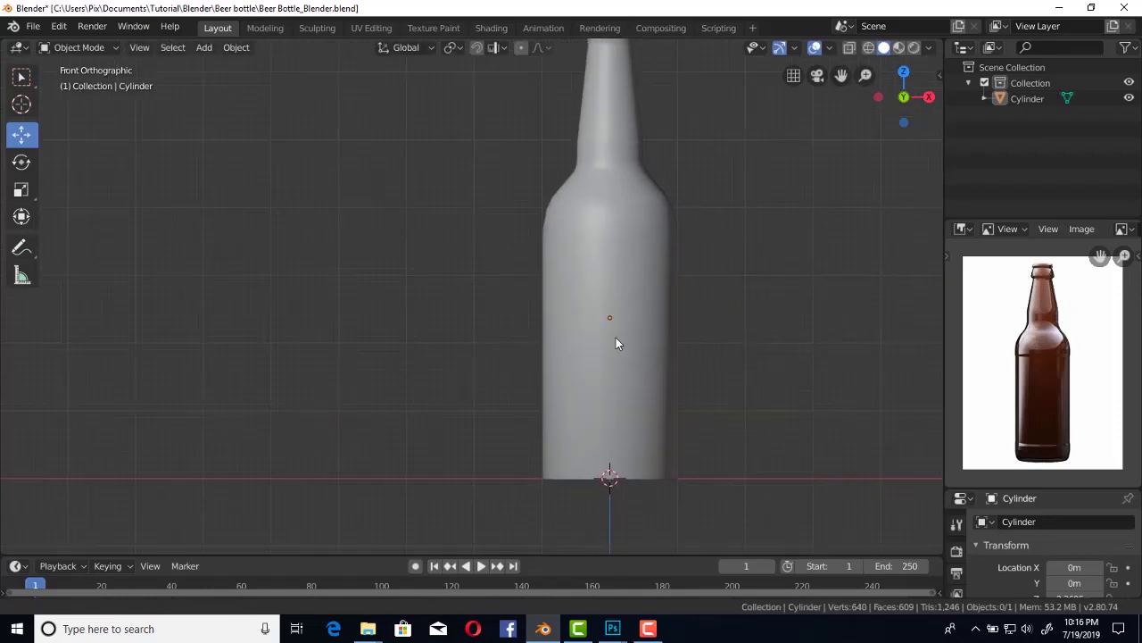
pyautogui.press('Tab')
# Extrude the bottom edge loop and scale it inward into a narrower rim.
pyautogui.keyDown('alt'); pyautogui.click(643, 462); pyautogui.keyUp('alt')
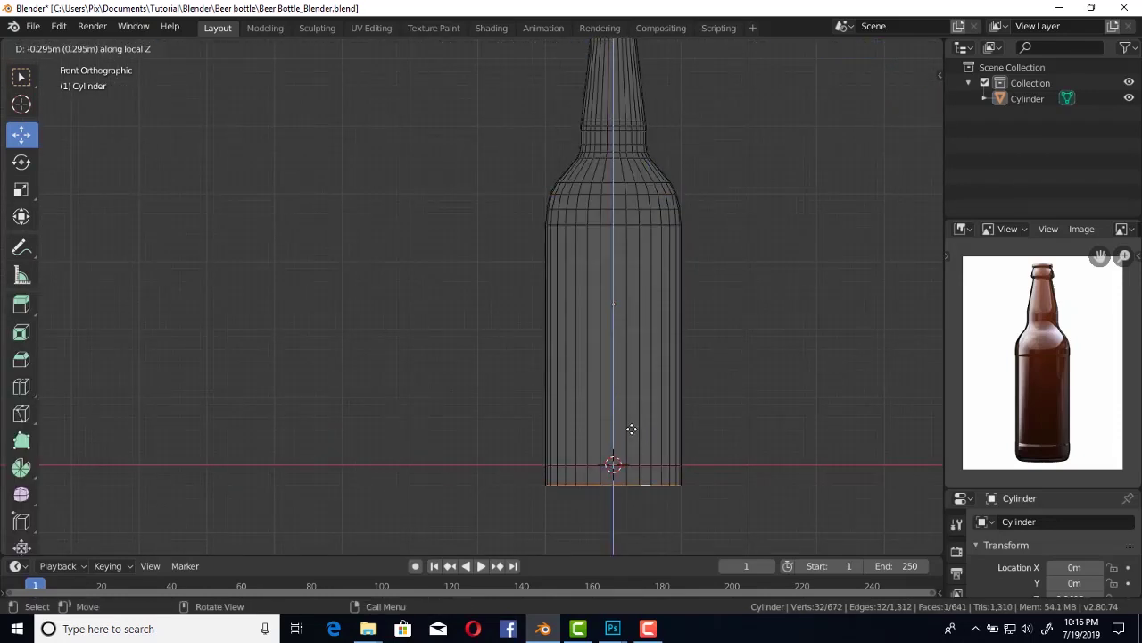
pyautogui.click(634, 439)
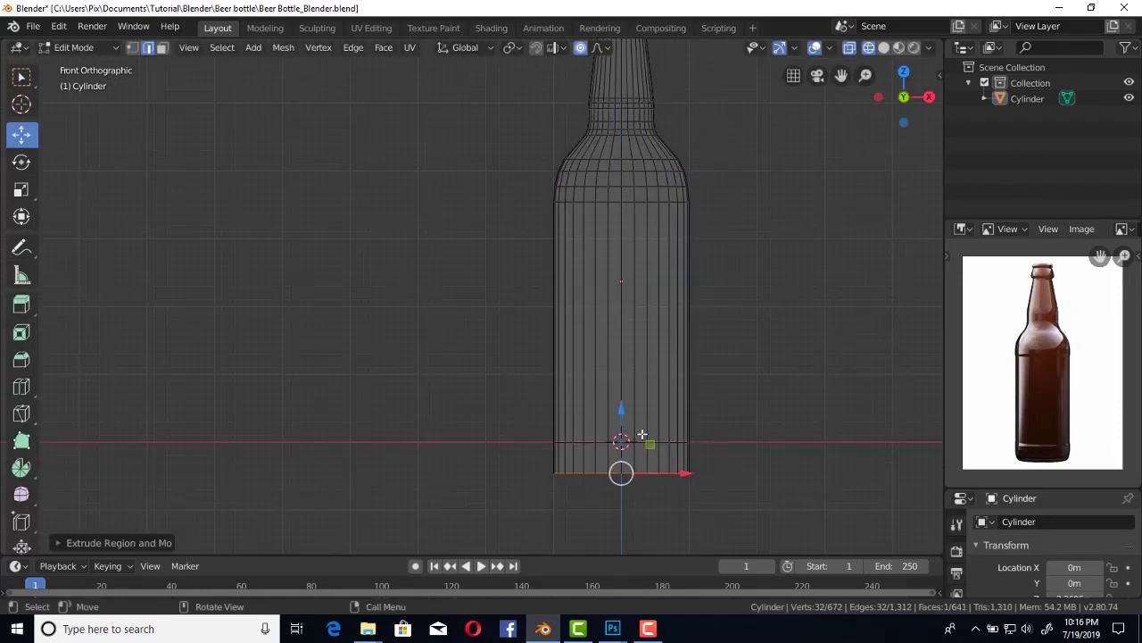
pyautogui.click(654, 478)
pyautogui.press('s')
pyautogui.click(669, 491)
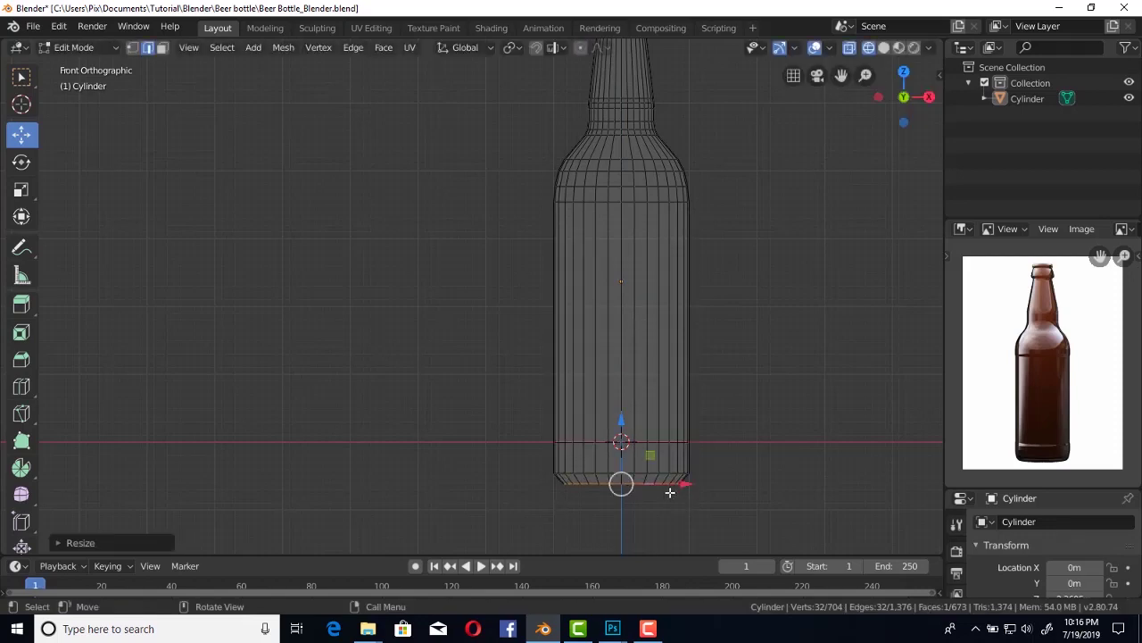
# Select the bottle's bottom face and poke it into a triangle fan.
pyautogui.moveTo(670, 491)
pyautogui.mouseDown(button='middle')
pyautogui.moveTo(691, 318)
pyautogui.moveTo(621, 332)
pyautogui.moveTo(638, 330)
pyautogui.mouseUp(button='middle')
pyautogui.press('1')
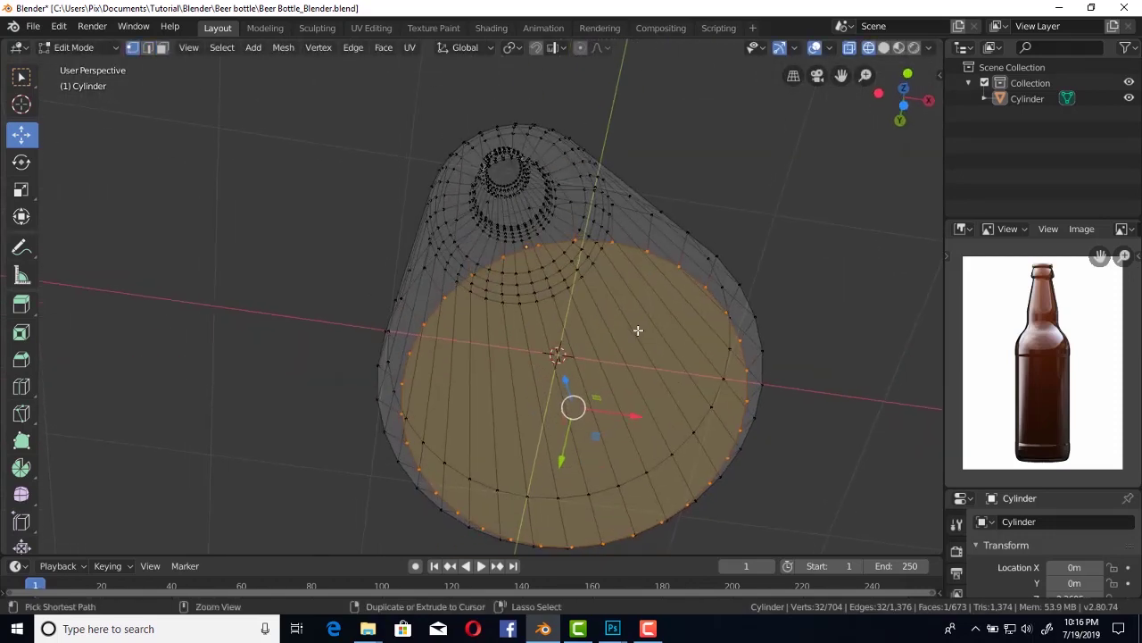
pyautogui.press('3')
pyautogui.hotkey('shift', 'z')
pyautogui.hotkey('ctrl', 'f')
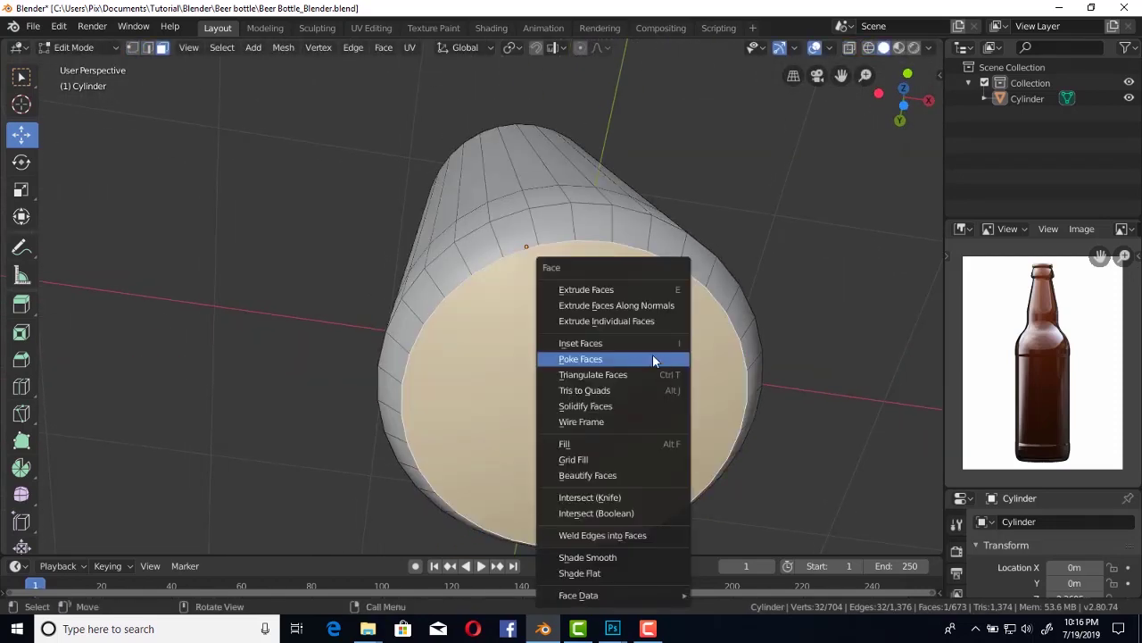
pyautogui.click(653, 354)
# Orbit the bottle upright and switch to a see-through front view in Edit Mode.
pyautogui.moveTo(640, 330)
pyautogui.mouseDown(button='middle')
pyautogui.moveTo(667, 303)
pyautogui.moveTo(625, 307)
pyautogui.moveTo(583, 359)
pyautogui.mouseUp(button='middle')
pyautogui.press('i')
pyautogui.press('Tab')
pyautogui.press('Tab')
pyautogui.press('KP_1')
pyautogui.hotkey('shift', 'z')
# Extrude the selected bottom faces and reposition the top ring.
pyautogui.scroll(-2, 583, 360)
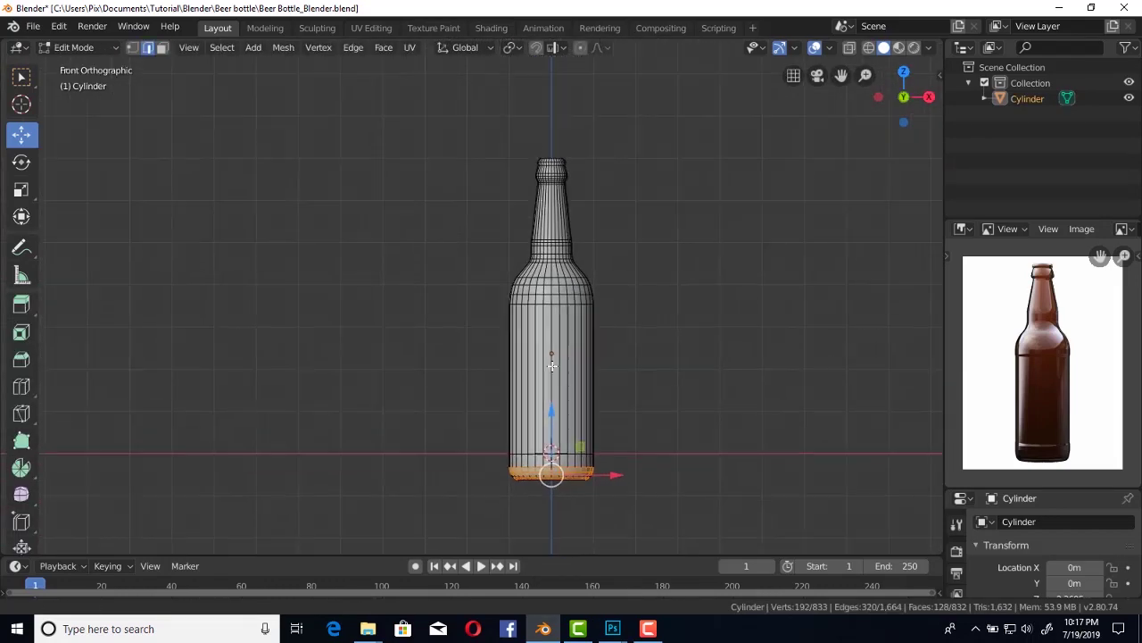
pyautogui.scroll(1, 603, 369)
pyautogui.press('e')
pyautogui.click(589, 365)
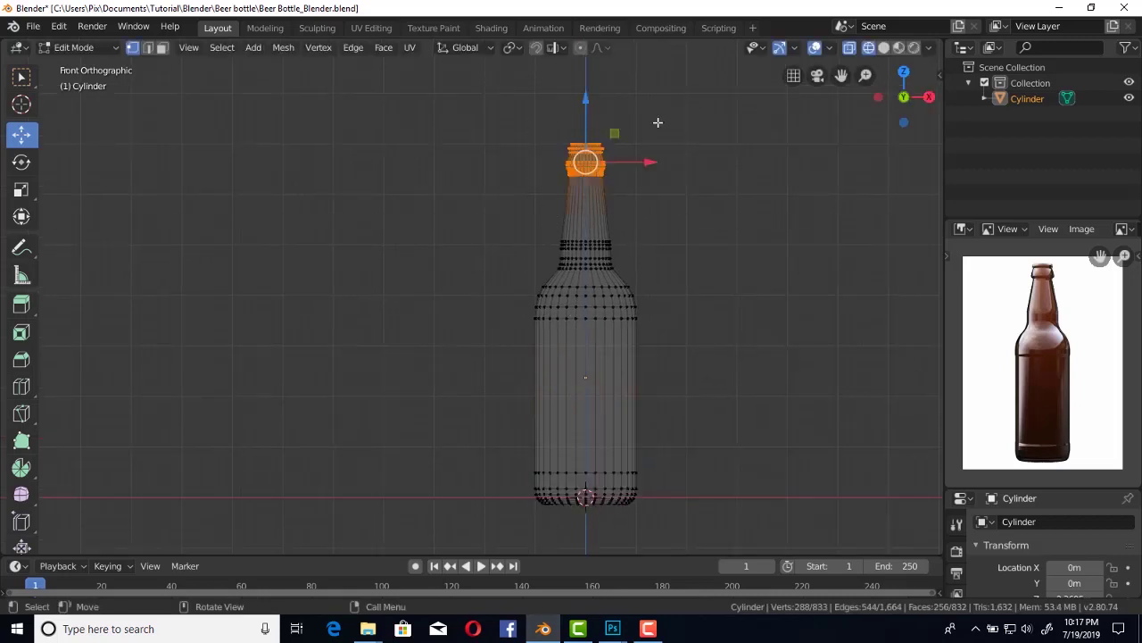
pyautogui.press('g')
pyautogui.click(589, 316)
pyautogui.scroll(1, 600, 358)
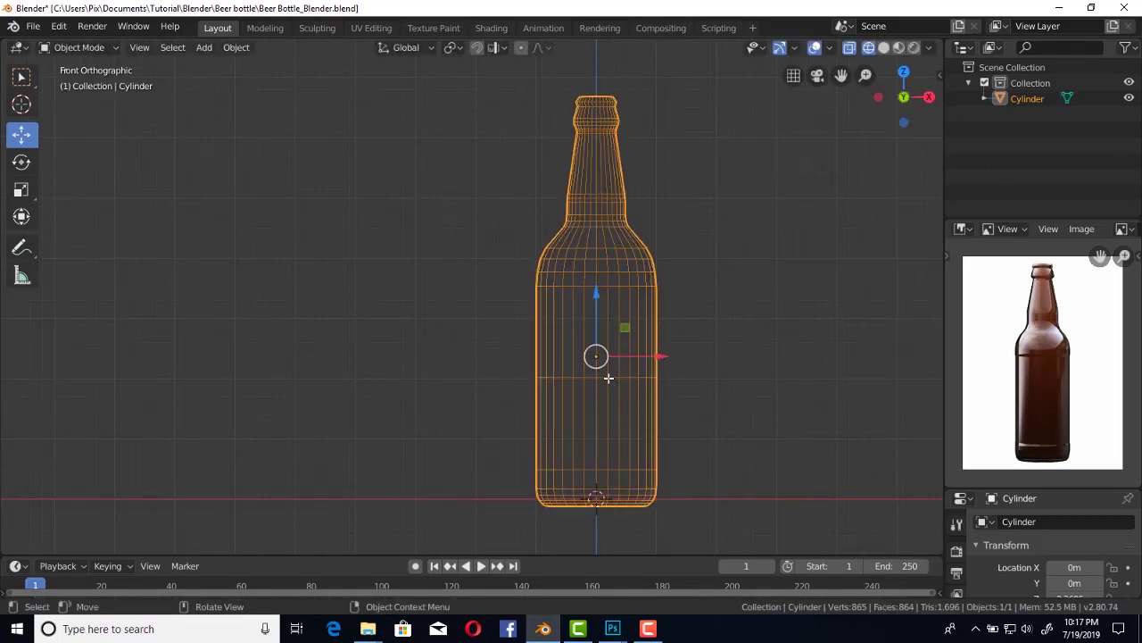
# Dissolve an edge loop and add a new loop cut slid lower on the body.
pyautogui.hotkey('ctrl', 'e')
pyautogui.press('x')
pyautogui.click(536, 429)
pyautogui.hotkey('ctrl', 'r')
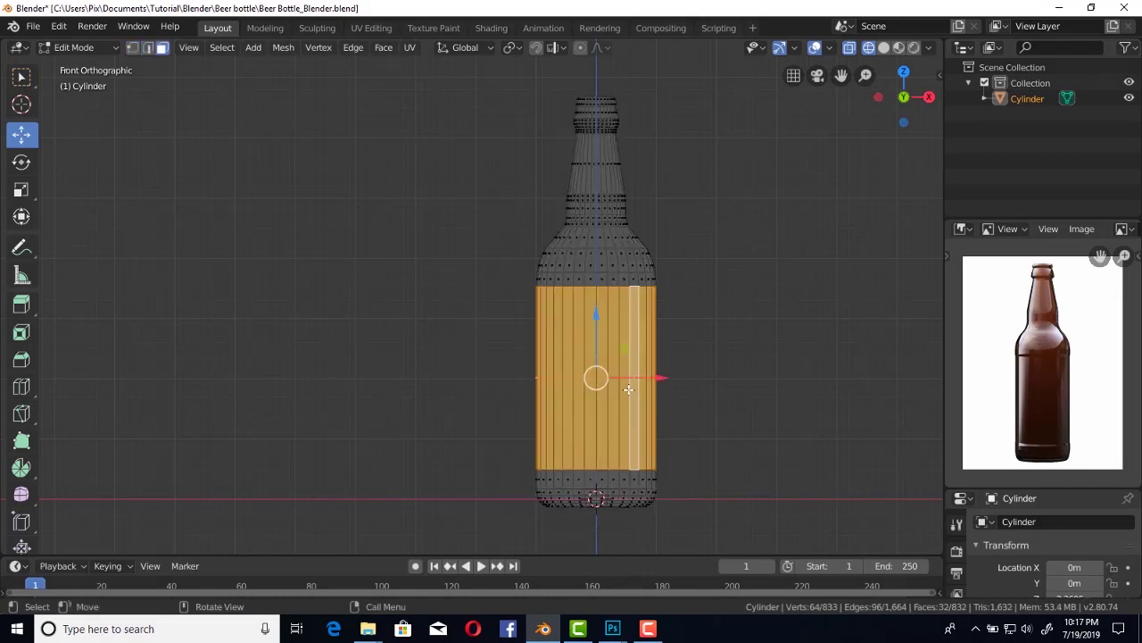
pyautogui.scroll(2, 625, 357)
pyautogui.scroll(2, 634, 268)
pyautogui.click(642, 232)
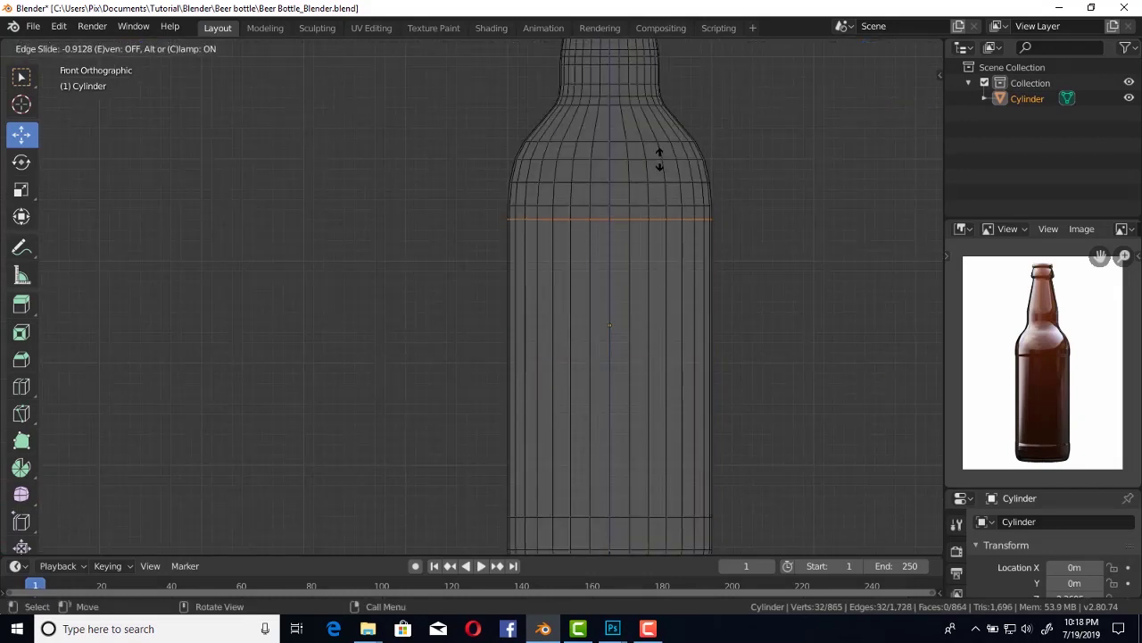
pyautogui.click(641, 437)
pyautogui.moveTo(610, 438); pyautogui.dragTo(607, 457)
pyautogui.press('g')
pyautogui.press('g')
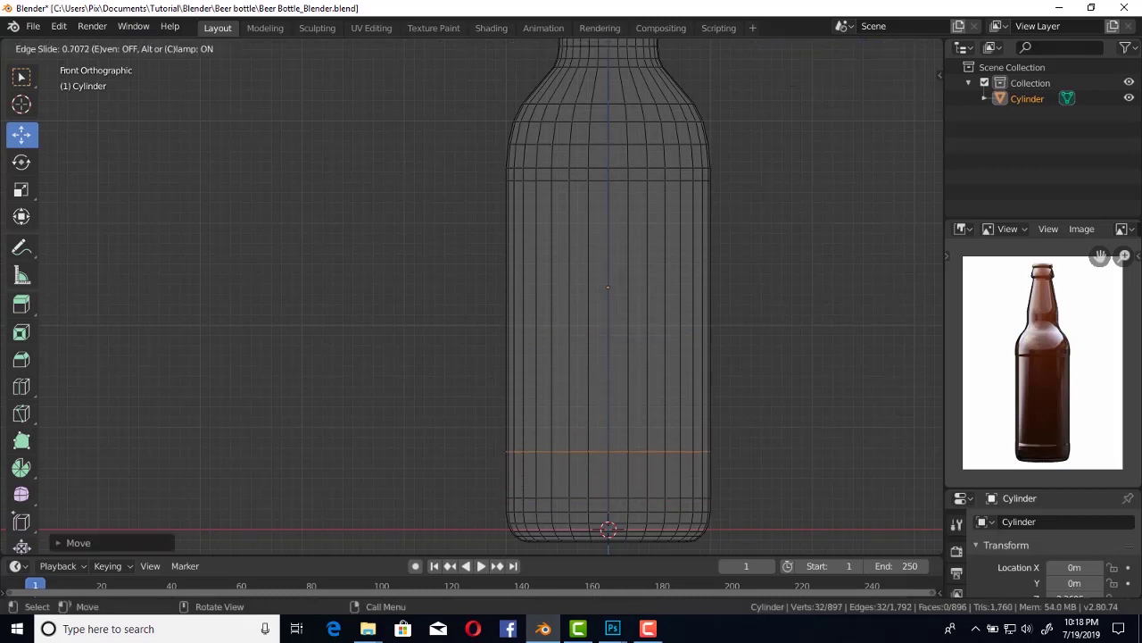
# Scale the middle band of body faces slightly narrower for the label area.
pyautogui.click(610, 429)
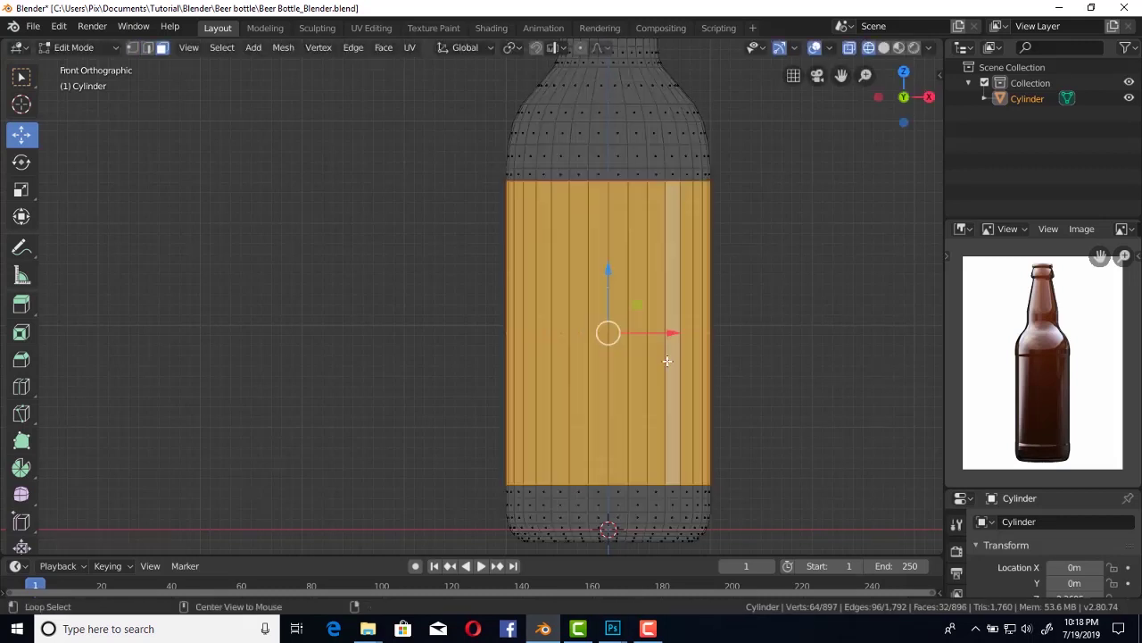
pyautogui.press('s')
pyautogui.click(681, 371)
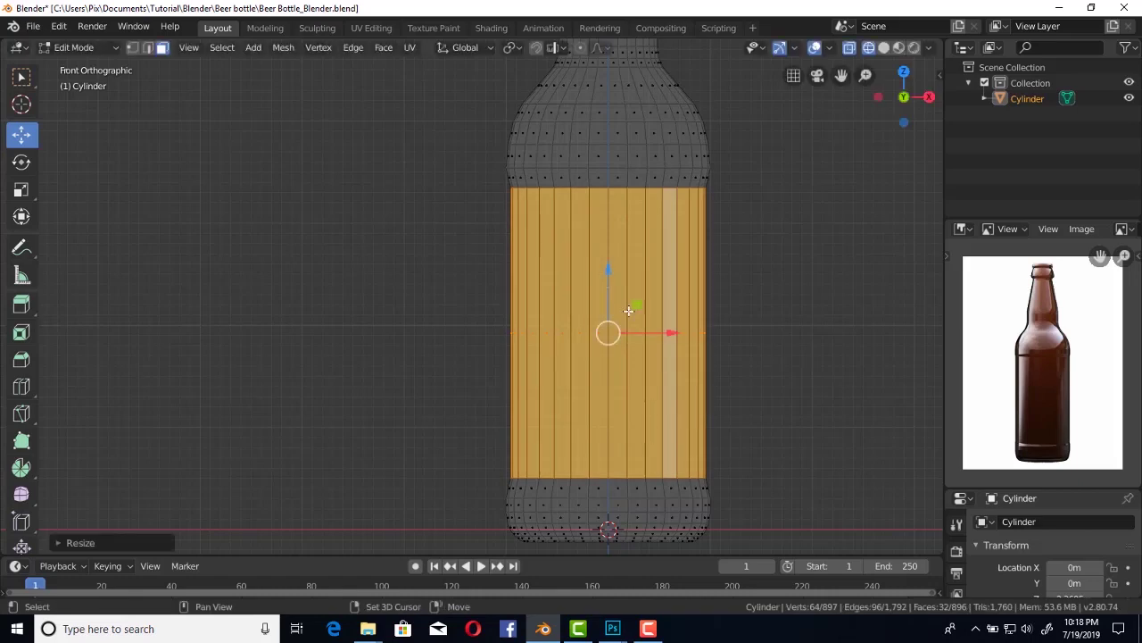
pyautogui.hotkey('shift', 'space')
# Select two shoulder edge loops and bevel them into smooth rings.
pyautogui.press('s')
pyautogui.keyDown('alt'); pyautogui.click(675, 206); pyautogui.keyUp('alt')
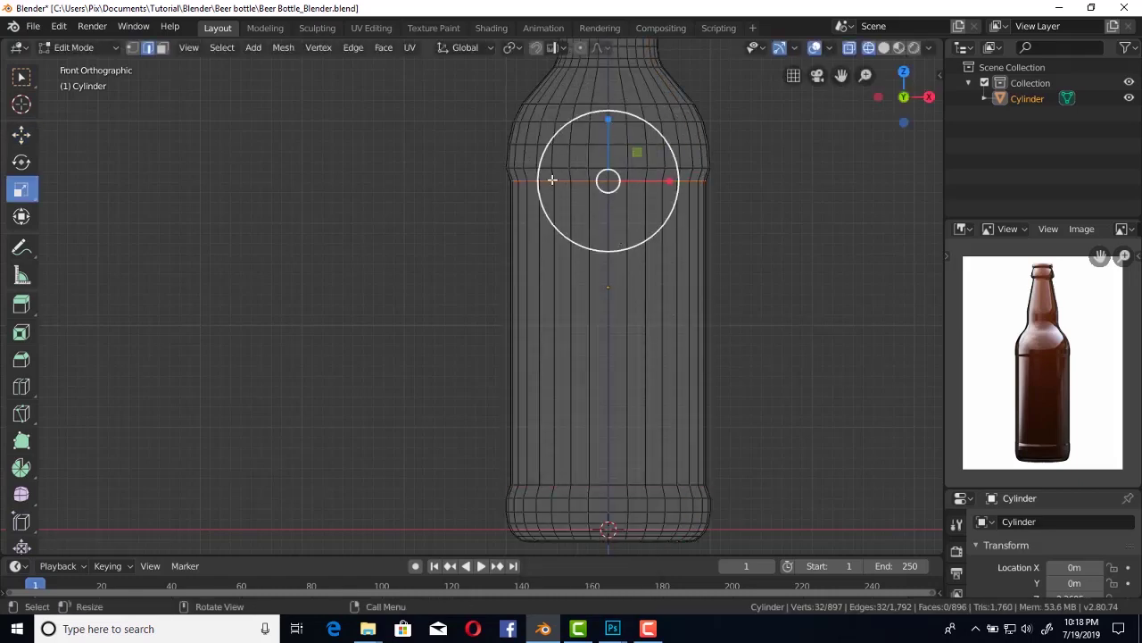
pyautogui.press('w')
pyautogui.keyDown('alt'); pyautogui.keyDown('shift'); pyautogui.click(673, 170); pyautogui.keyUp('shift'); pyautogui.keyUp('alt')
pyautogui.hotkey('alt', 'z')
pyautogui.scroll(2, 653, 226)
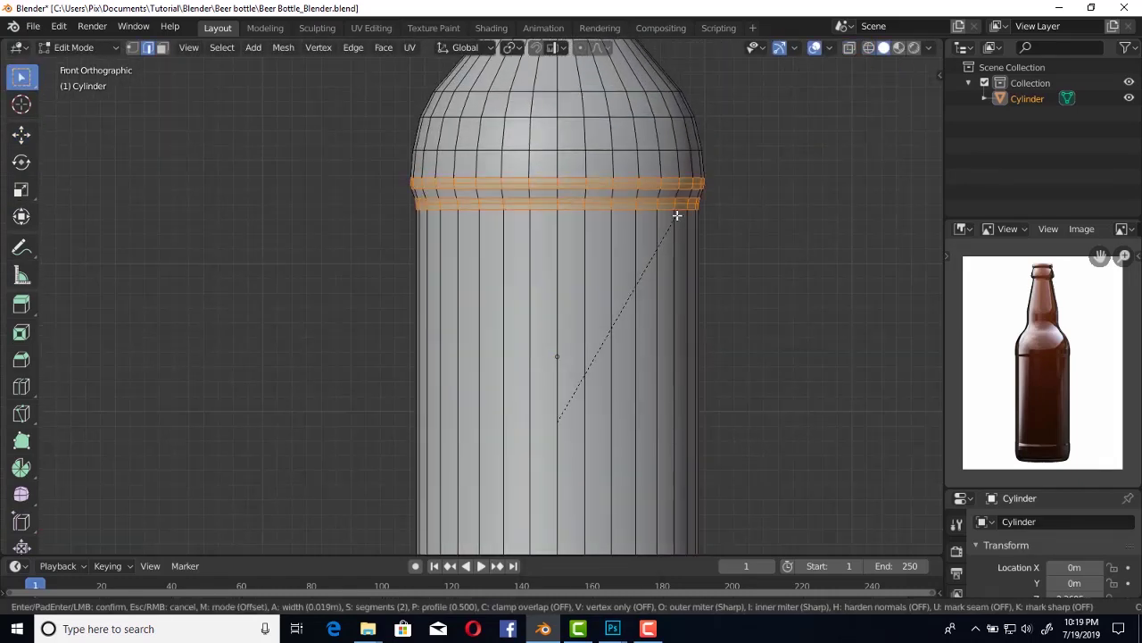
pyautogui.click(676, 214)
pyautogui.scroll(-2, 618, 263)
pyautogui.keyDown('shift'); pyautogui.moveTo(618, 263); pyautogui.dragTo(656, 222, button='middle'); pyautogui.keyUp('shift')
# Return to Object Mode and centre the bottle in the view.
pyautogui.scroll(4, 669, 267)
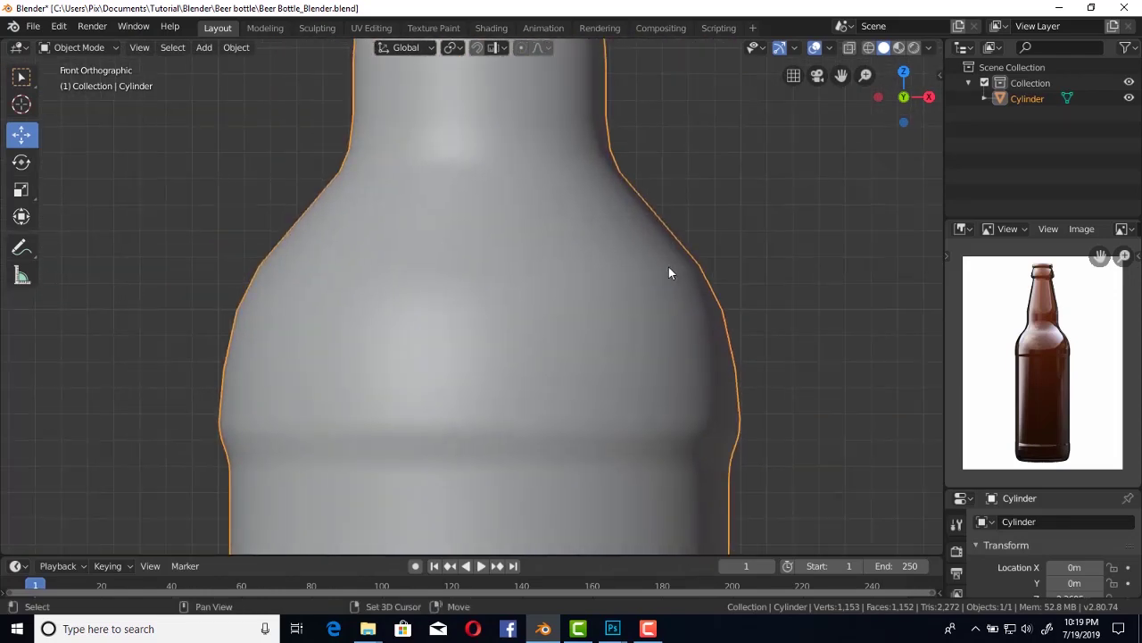
pyautogui.press('Tab')
pyautogui.scroll(-6, 658, 316)
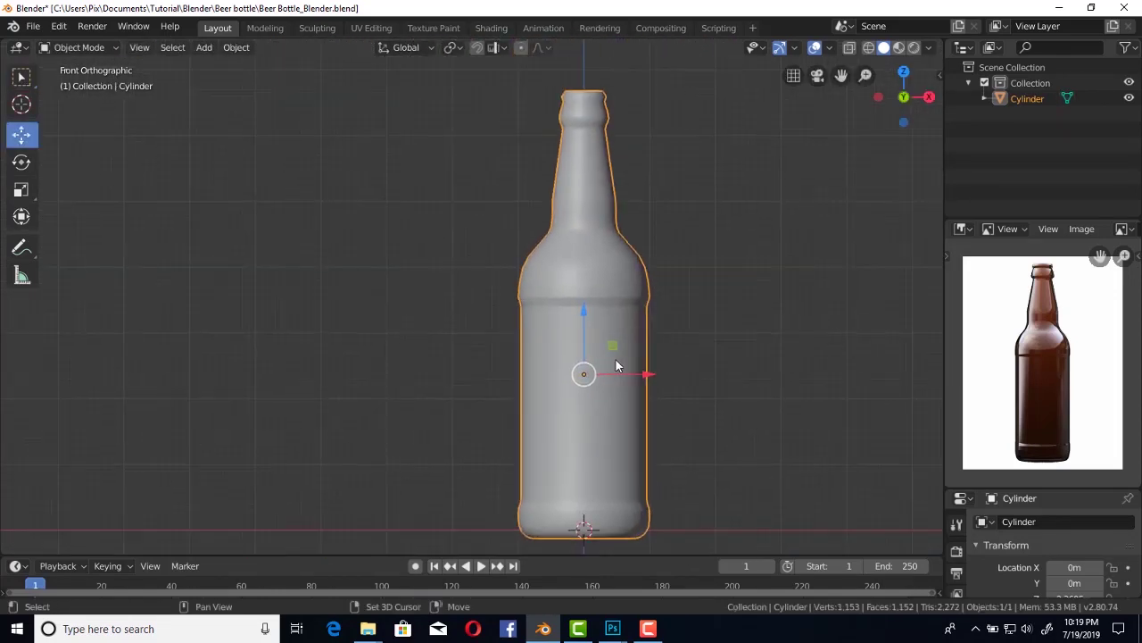
pyautogui.keyDown('shift'); pyautogui.moveTo(590, 369); pyautogui.dragTo(622, 293, button='middle'); pyautogui.keyUp('shift')
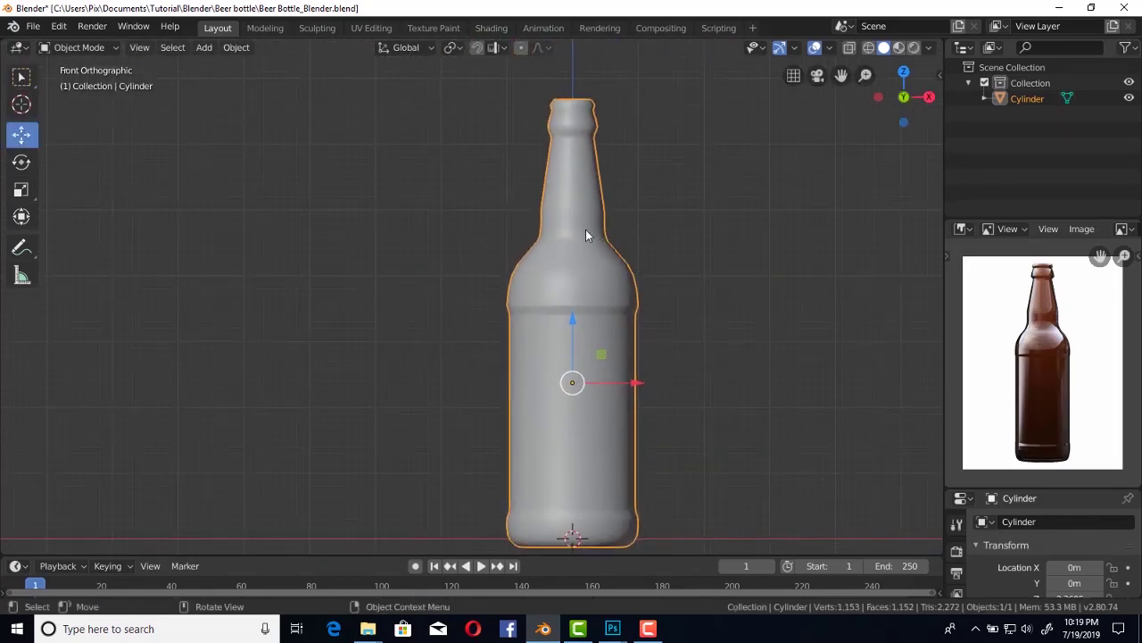
pyautogui.keyDown('shift'); pyautogui.scroll(-2, 580, 272); pyautogui.keyUp('shift')
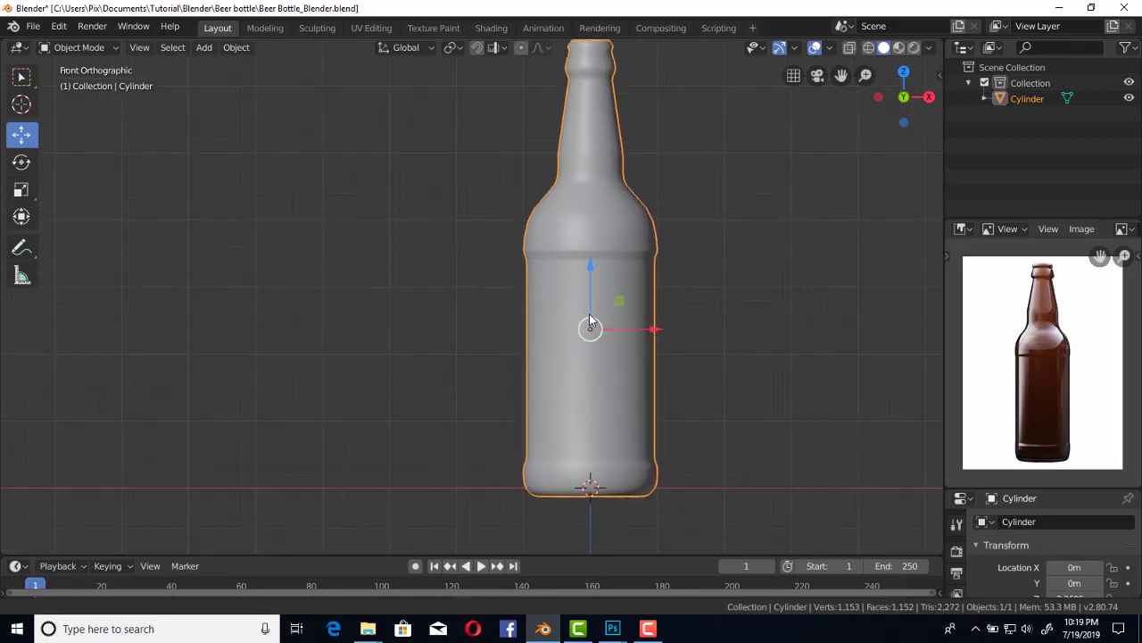
pyautogui.scroll(3, 591, 299)
# Add a centred loop cut around the mid-body and scale the resulting band taller along Z.
pyautogui.press('Tab')
pyautogui.press('3')
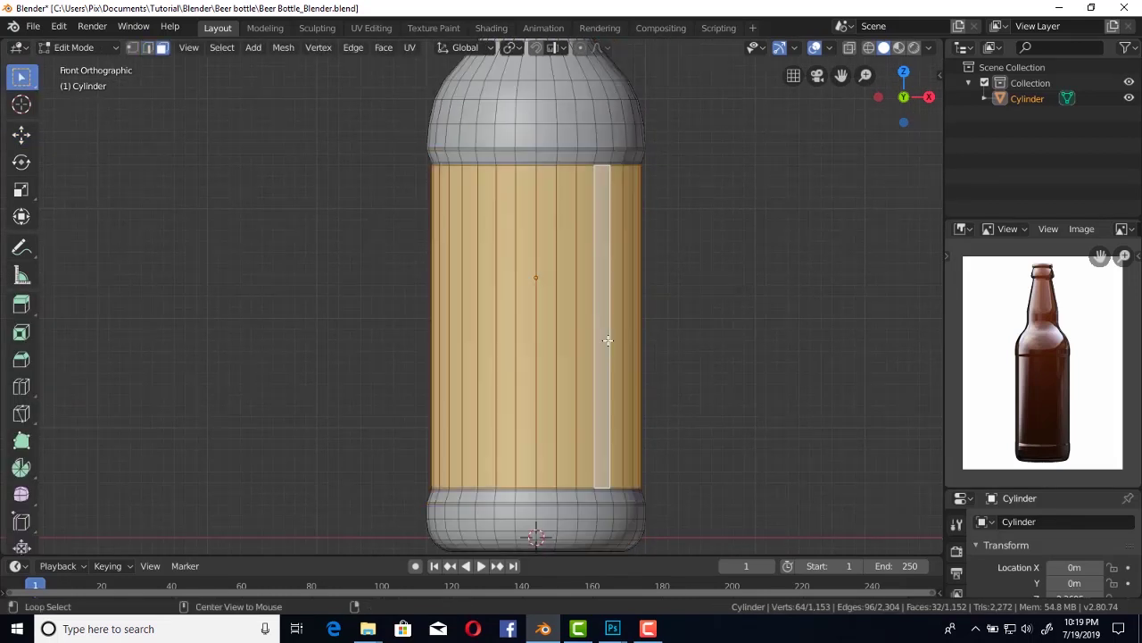
pyautogui.scroll(-2, 585, 343)
pyautogui.keyDown('shift'); pyautogui.moveTo(555, 356); pyautogui.dragTo(585, 356, button='middle'); pyautogui.keyUp('shift')
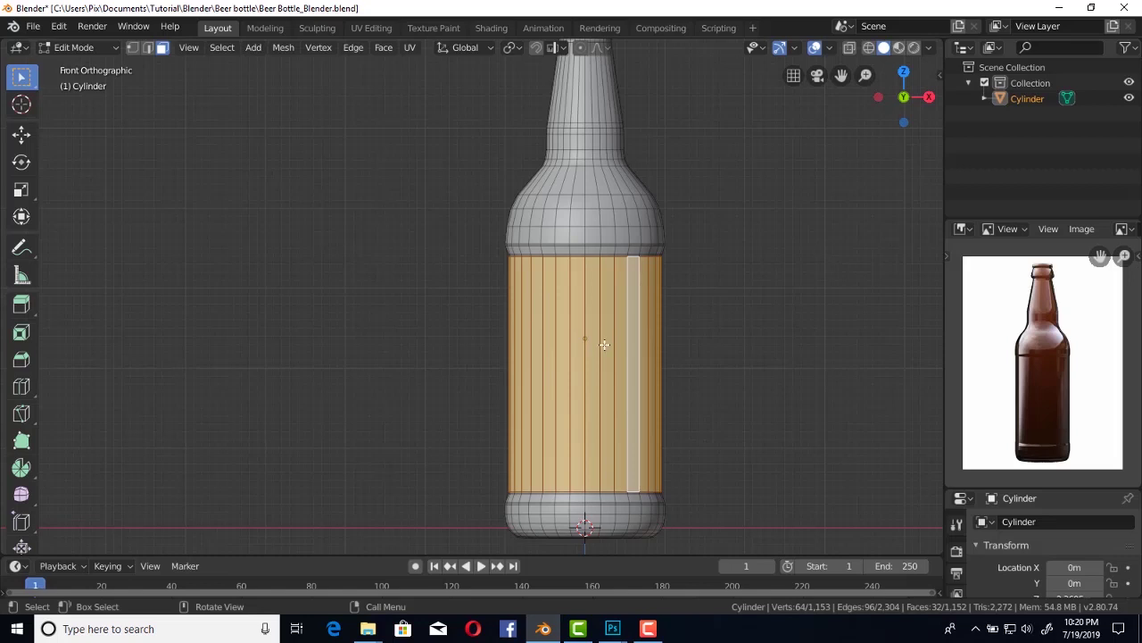
pyautogui.hotkey('ctrl', 'r')
pyautogui.click(609, 363)
pyautogui.rightClick(610, 364)
pyautogui.click(604, 331)
pyautogui.press('s')
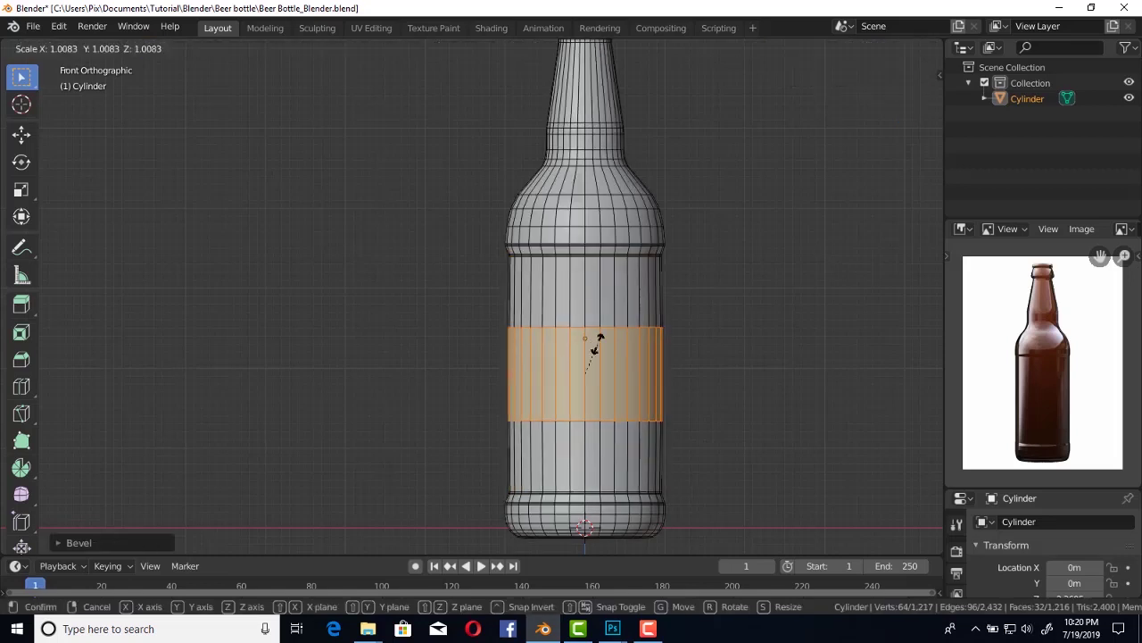
pyautogui.click(593, 332)
# Separate the selected band into its own object, Cylinder.001, and select it in wireframe view.
pyautogui.scroll(-2, 615, 353)
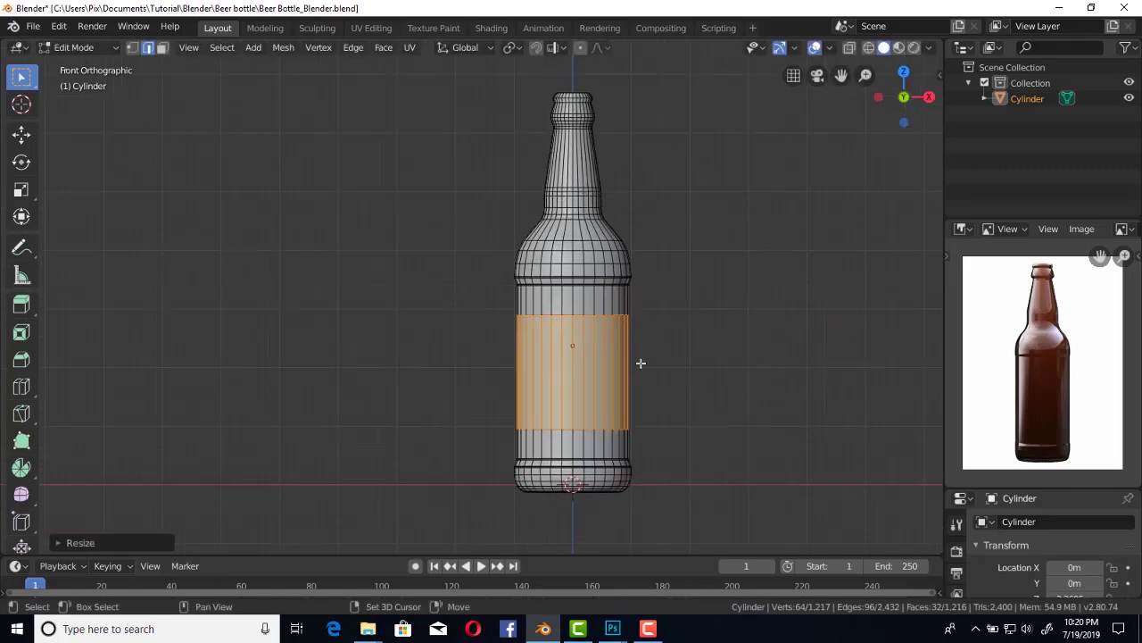
pyautogui.press('g')
pyautogui.click(631, 354)
pyautogui.press('Tab')
pyautogui.hotkey('shift', 'z')
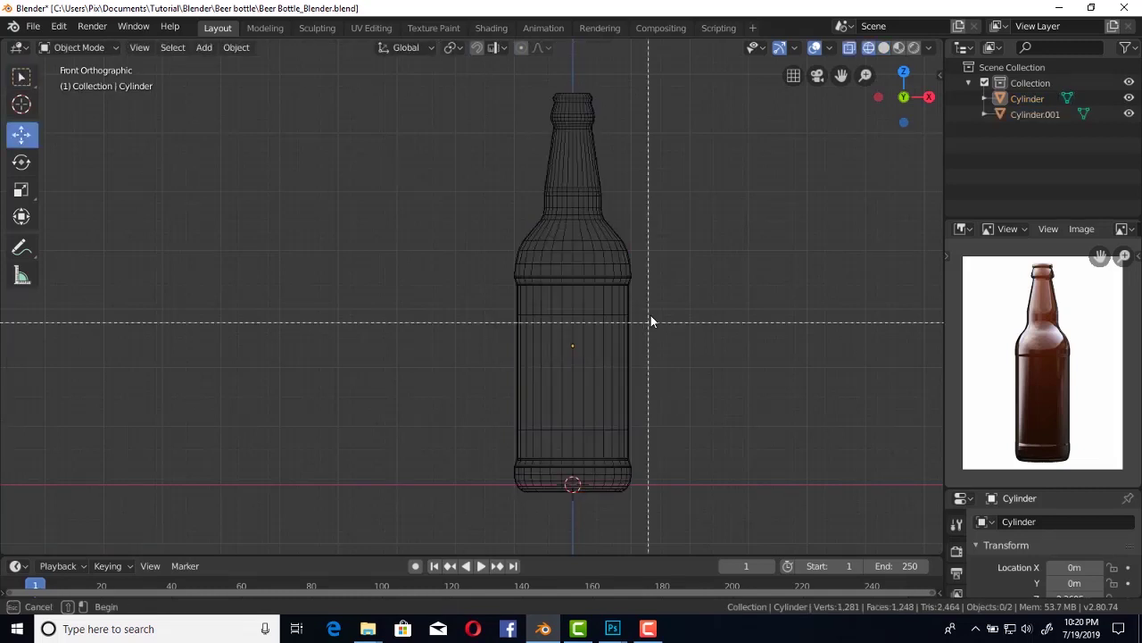
pyautogui.click(629, 323)
# Hide the bottle and delete the back half of the label's faces from the right view.
pyautogui.hotkey('shift', 'h')
pyautogui.press('Tab')
pyautogui.press('KP_3')
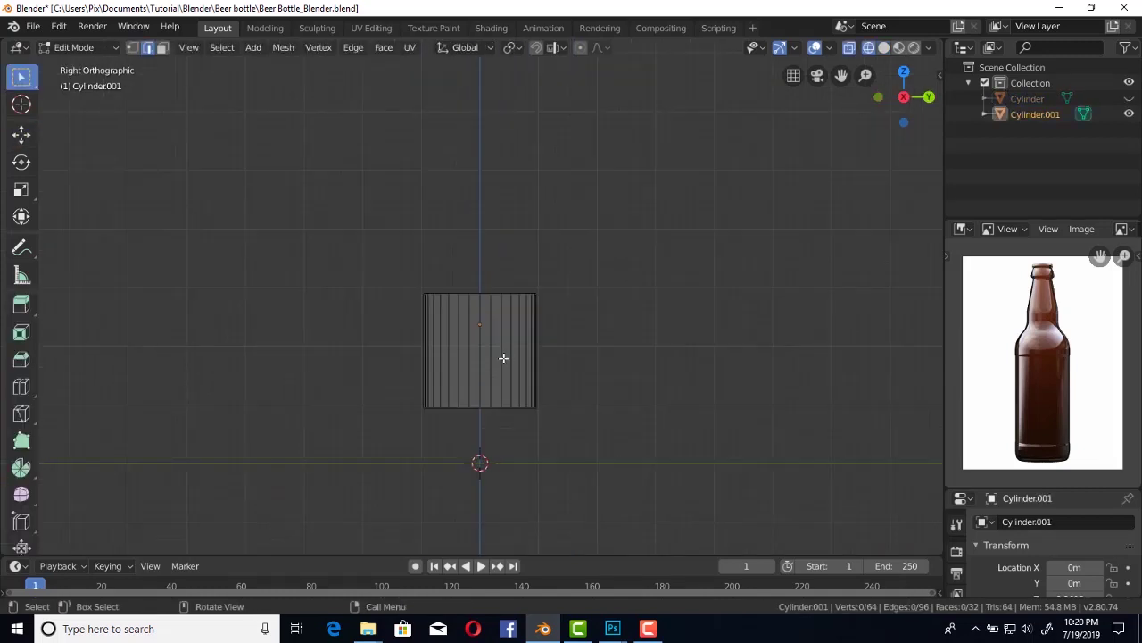
pyautogui.moveTo(589, 225); pyautogui.dragTo(479, 473)
pyautogui.press('x')
pyautogui.click(488, 338)
pyautogui.press('Tab')
# Unhide the bottle, return to solid display, and reselect the label object.
pyautogui.press('Tab')
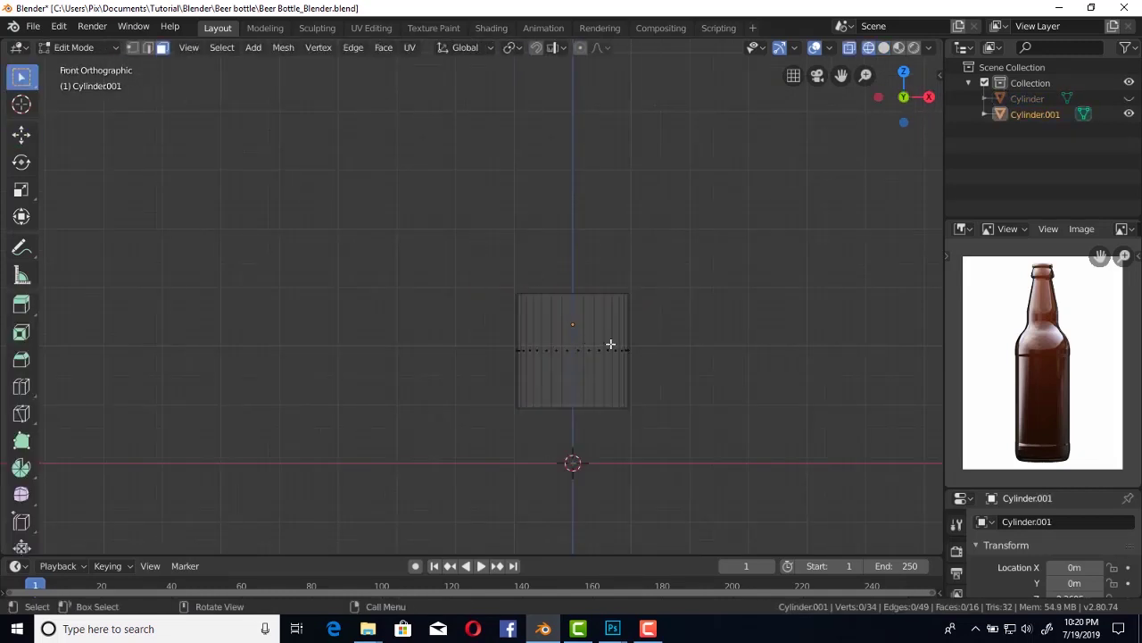
pyautogui.press('Tab')
pyautogui.hotkey('alt', 'h')
pyautogui.moveTo(607, 343); pyautogui.dragTo(650, 370, button='middle')
pyautogui.scroll(5, 650, 370)
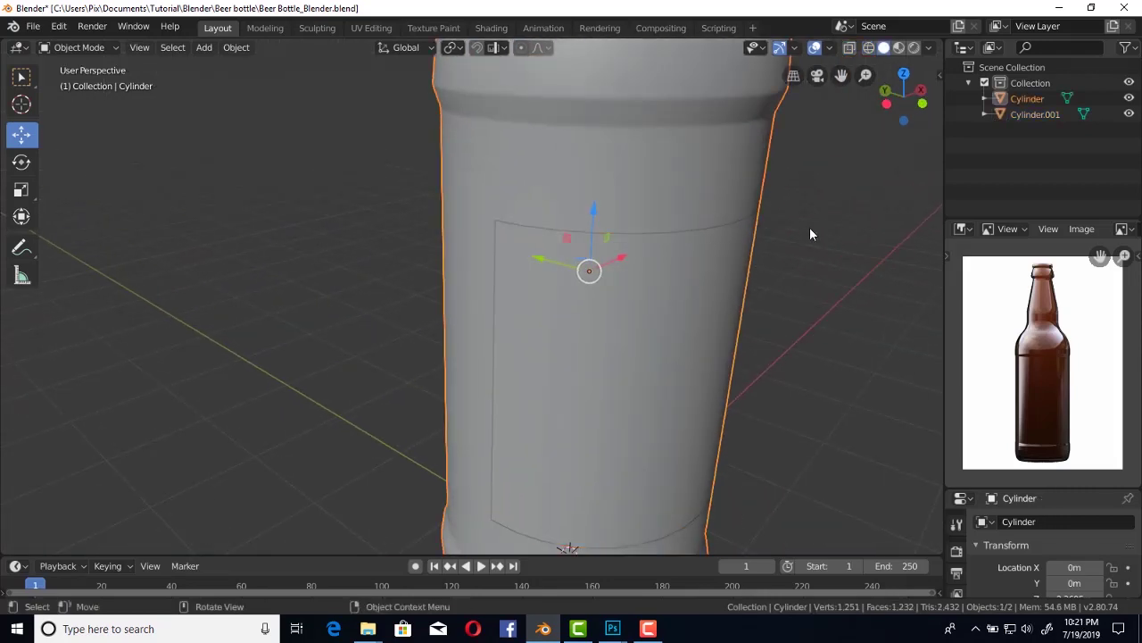
pyautogui.moveTo(830, 186); pyautogui.dragTo(509, 421)
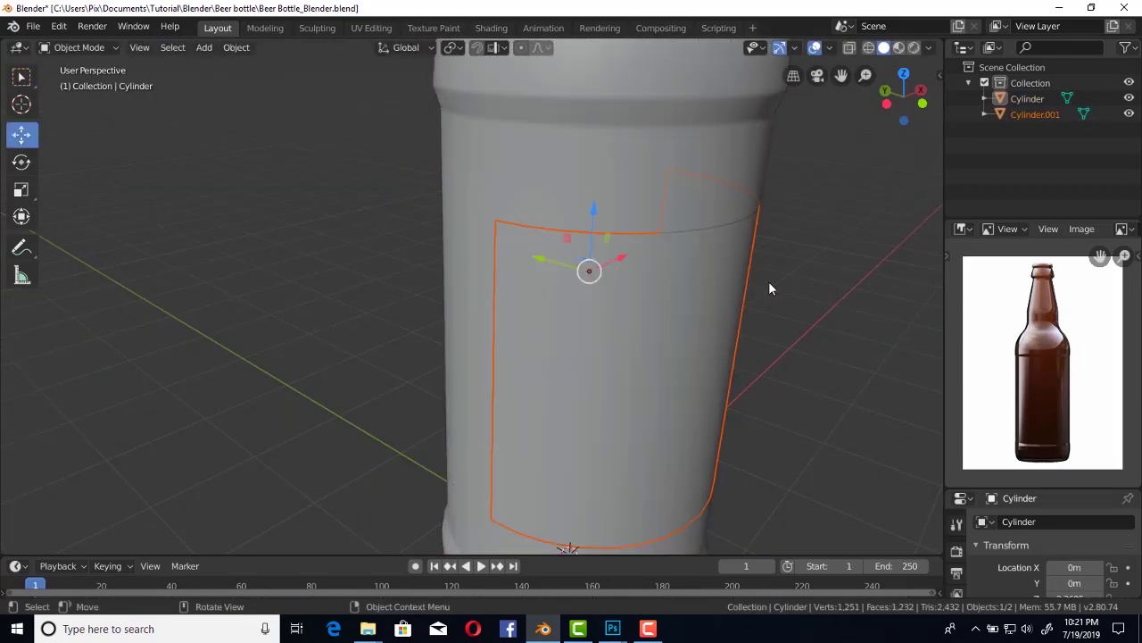
pyautogui.moveTo(331, 209); pyautogui.dragTo(693, 411)
# Push all label faces outward twice with Shrink/Fatten (Alt+S).
pyautogui.press('Tab')
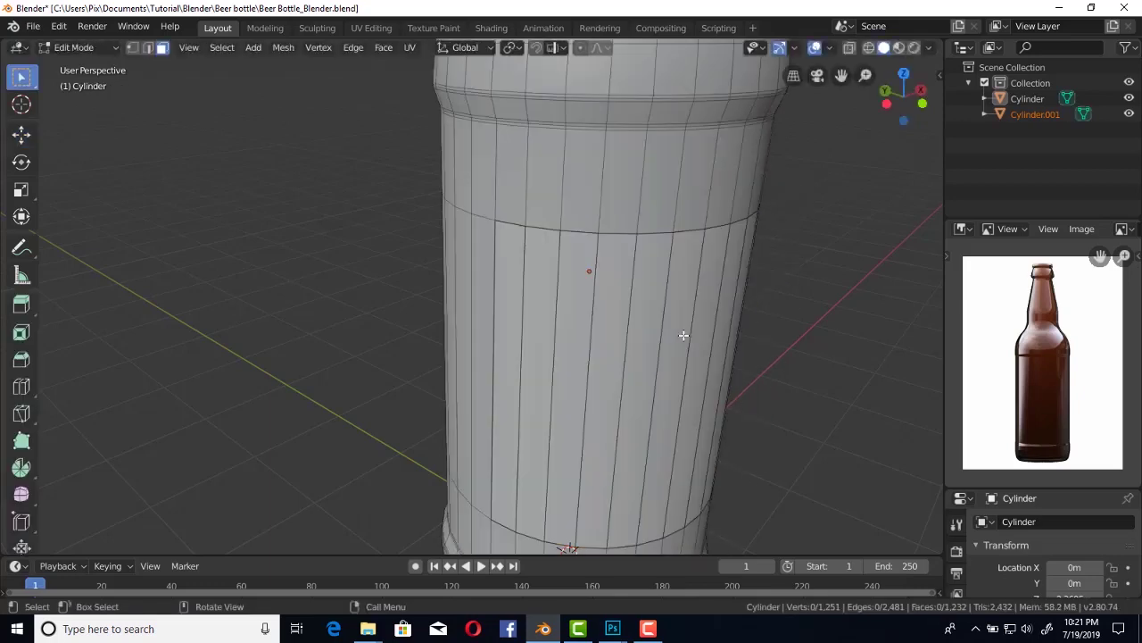
pyautogui.press('l')
pyautogui.hotkey('alt', 's')
pyautogui.click(665, 346)
pyautogui.moveTo(660, 348); pyautogui.dragTo(634, 281, button='middle')
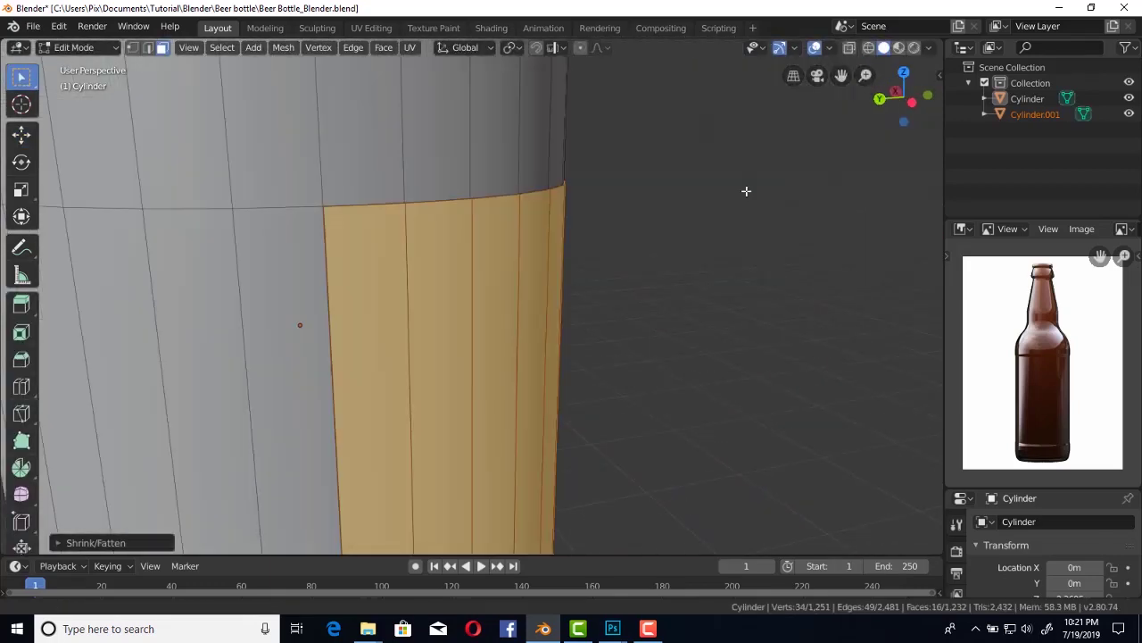
pyautogui.hotkey('alt', 's')
pyautogui.click(685, 245)
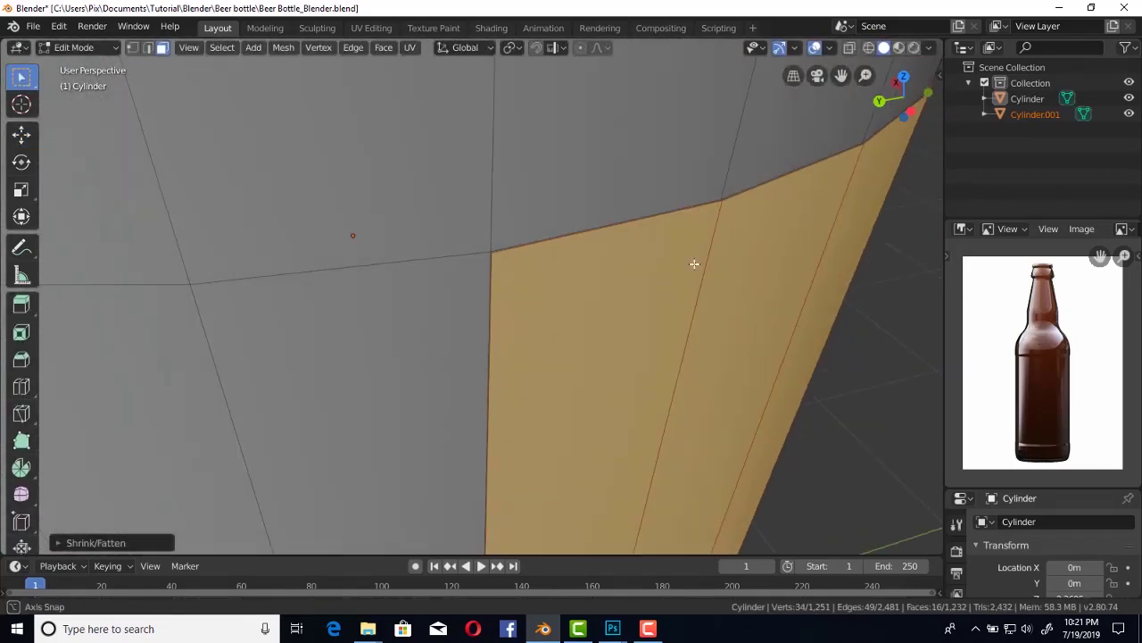
# Extrude the label faces, cancel the move, and go back to Object Mode.
pyautogui.hotkey('alt', 'e')
pyautogui.press('Escape')
pyautogui.hotkey('alt', 'e')
pyautogui.click(600, 311)
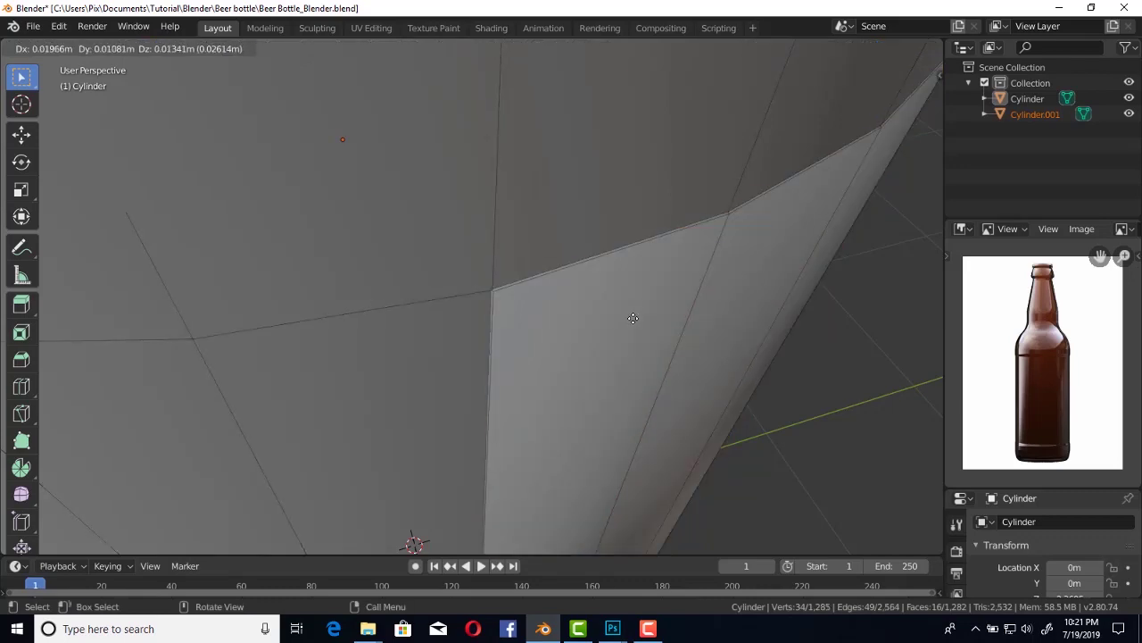
pyautogui.rightClick(636, 320)
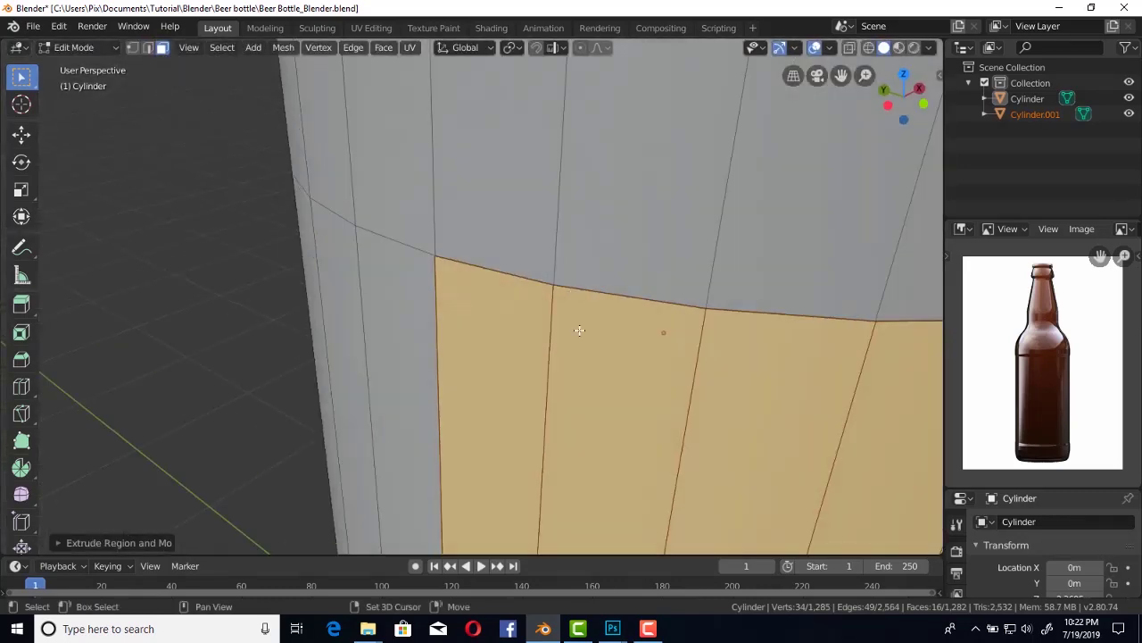
pyautogui.scroll(3, 581, 326)
pyautogui.scroll(-5, 500, 357)
pyautogui.press('Tab')
pyautogui.moveTo(500, 357)
pyautogui.mouseDown(button='middle')
pyautogui.moveTo(526, 347)
pyautogui.moveTo(464, 339)
pyautogui.mouseUp(button='middle')
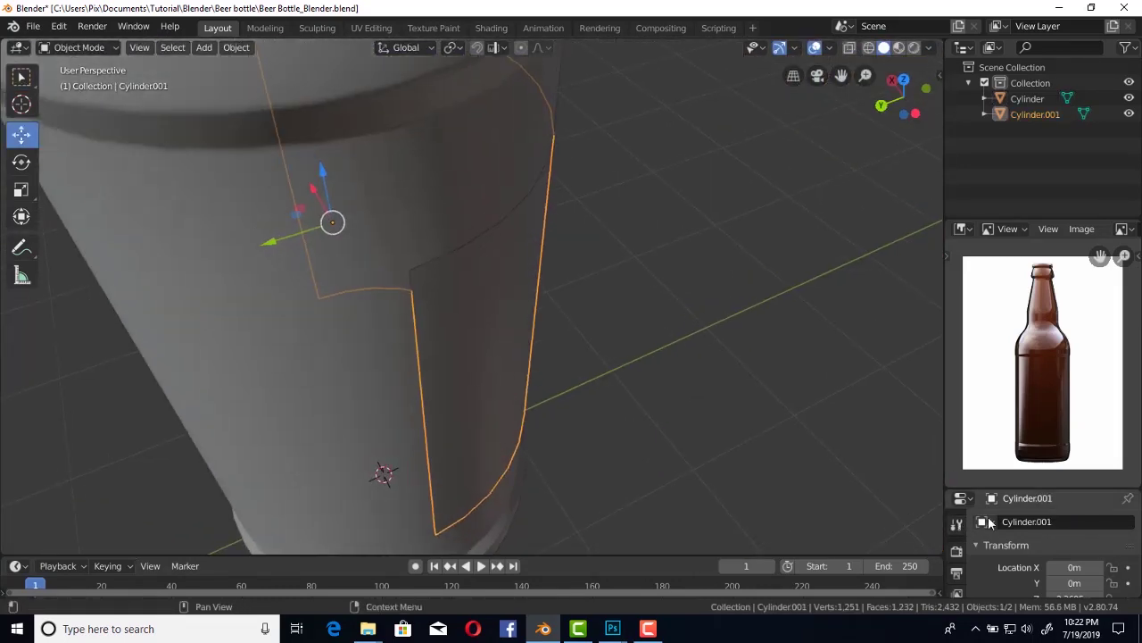
# Add a Solidify modifier to the label, Cylinder.001.
pyautogui.moveTo(1042, 489); pyautogui.dragTo(1009, 424)
pyautogui.click(957, 555)
pyautogui.click(990, 390)
pyautogui.click(816, 321)
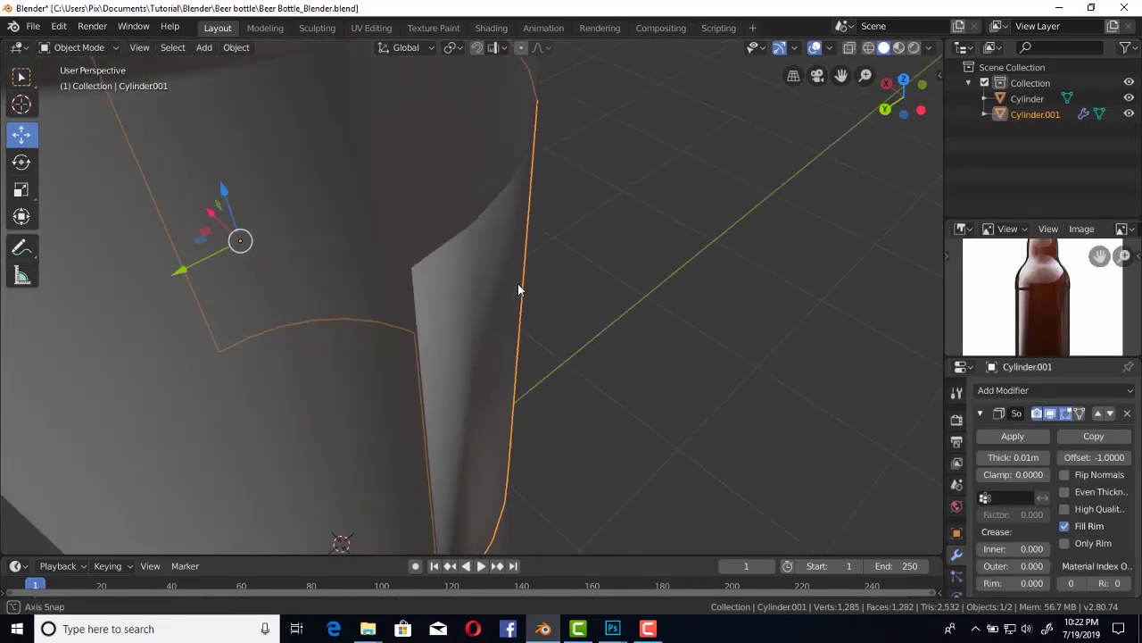
# Restore solid shading and offset the label faces along their normals with Alt+S.
pyautogui.moveTo(517, 283)
pyautogui.mouseDown(button='middle')
pyautogui.moveTo(595, 290)
pyautogui.moveTo(923, 457)
pyautogui.mouseUp(button='middle')
pyautogui.hotkey('shift', 'z')
pyautogui.click(625, 311)
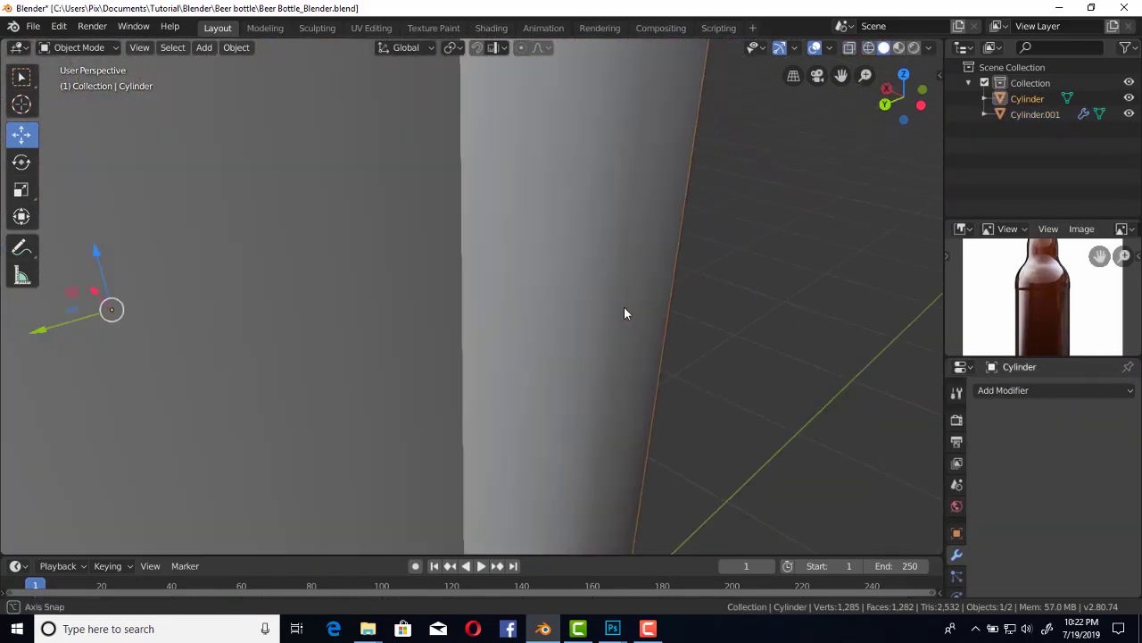
pyautogui.moveTo(625, 311); pyautogui.dragTo(503, 332, button='middle')
pyautogui.click(502, 331)
pyautogui.press('Tab')
pyautogui.hotkey('alt', 's')
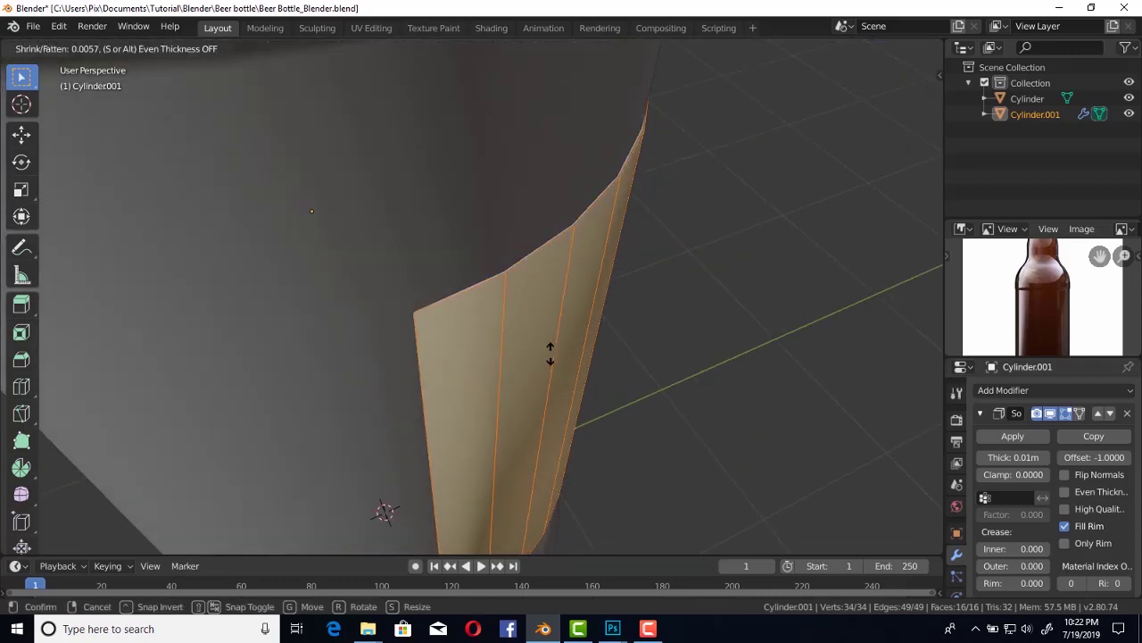
pyautogui.click(602, 365)
pyautogui.press('Tab')
# Frame the label and set its Solidify thickness to 0.001m.
pyautogui.moveTo(602, 365)
pyautogui.mouseDown(button='middle')
pyautogui.moveTo(512, 378)
pyautogui.moveTo(434, 308)
pyautogui.mouseUp(button='middle')
pyautogui.scroll(-5, 521, 354)
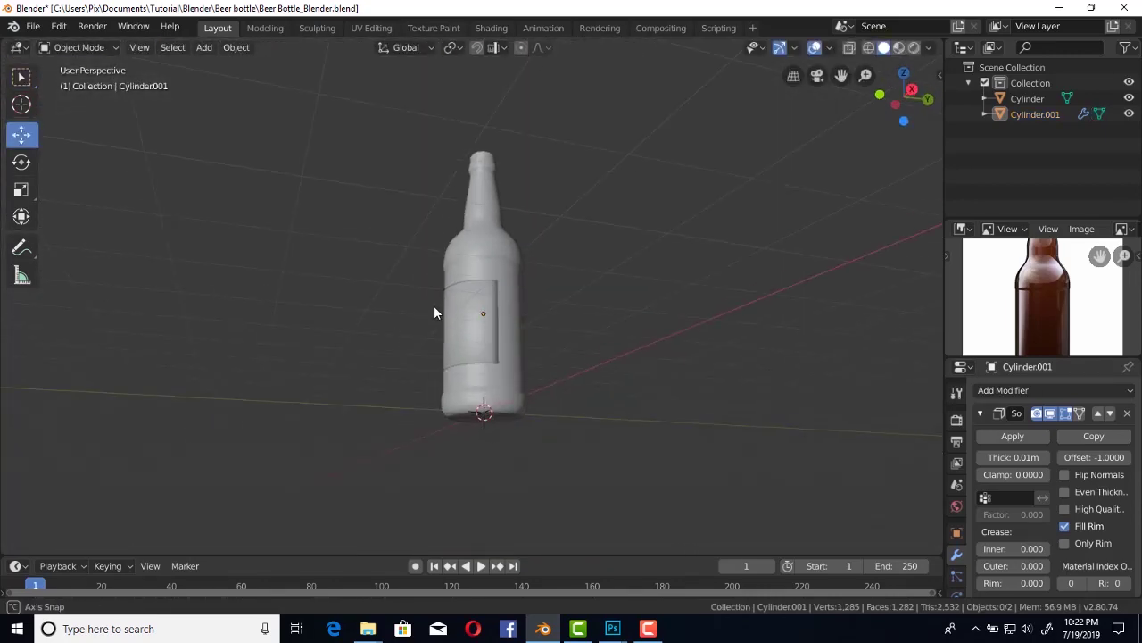
pyautogui.click(434, 308)
pyautogui.press('KP_Decimal')
pyautogui.click(986, 459)
pyautogui.write('0.001')
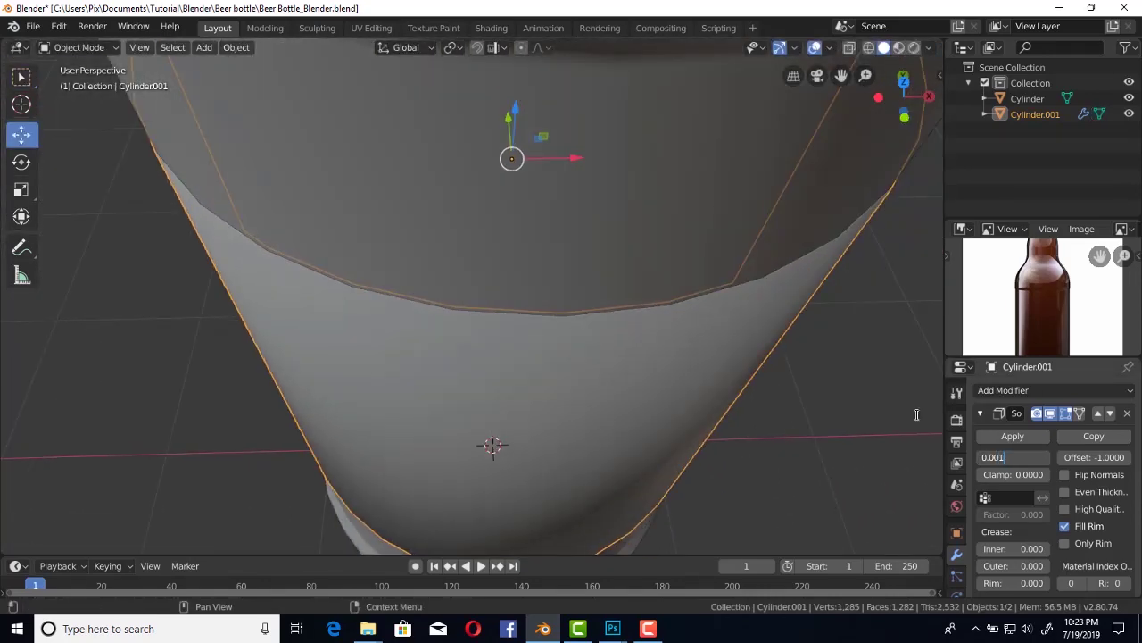
pyautogui.press('Return')
# Inspect the thin label in Edit Mode, then select the bottle body.
pyautogui.scroll(-3, 612, 261)
pyautogui.moveTo(612, 262)
pyautogui.mouseDown(button='middle')
pyautogui.moveTo(470, 378)
pyautogui.moveTo(523, 336)
pyautogui.moveTo(287, 280)
pyautogui.mouseUp(button='middle')
pyautogui.press('Tab')
pyautogui.scroll(3, 513, 348)
pyautogui.scroll(2, 552, 321)
pyautogui.press('Tab')
pyautogui.scroll(-4, 542, 342)
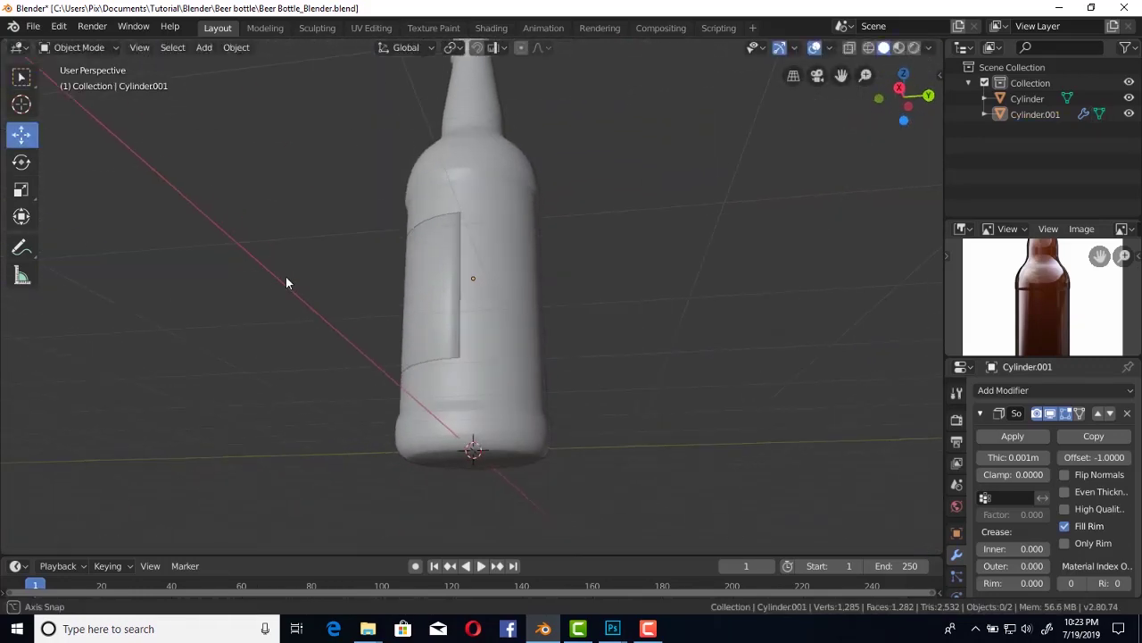
pyautogui.scroll(-3, 461, 323)
pyautogui.scroll(-2, 513, 325)
pyautogui.click(514, 326)
pyautogui.moveTo(514, 326)
pyautogui.mouseDown(button='middle')
pyautogui.moveTo(576, 223)
pyautogui.moveTo(679, 268)
pyautogui.mouseUp(button='middle')
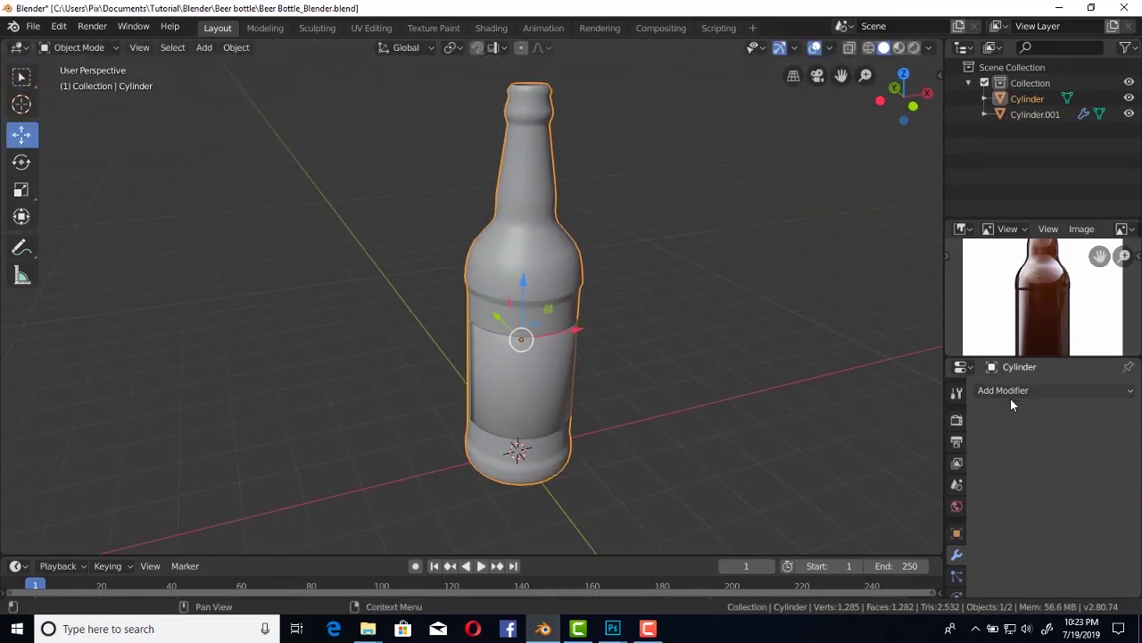
# Undo a mistaken Subdivision Surface and add a Solidify modifier to the bottle instead.
pyautogui.click(1011, 394)
pyautogui.click(778, 334)
pyautogui.scroll(3, 626, 226)
pyautogui.moveTo(625, 226); pyautogui.dragTo(626, 268, button='middle')
pyautogui.hotkey('ctrl', 'z')
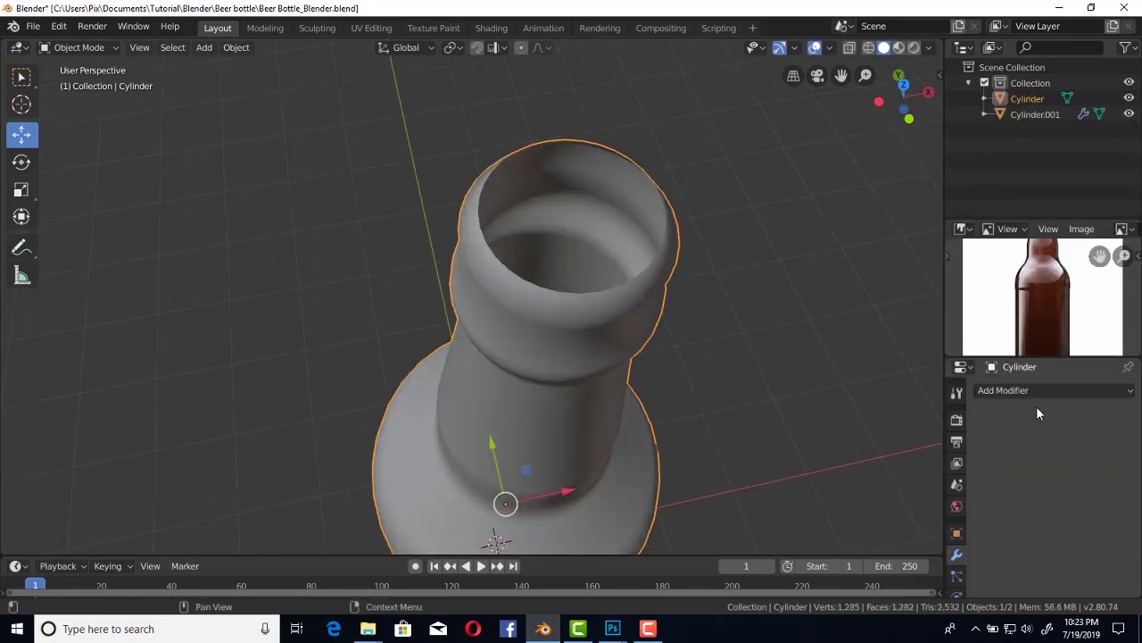
pyautogui.click(1036, 393)
pyautogui.click(822, 316)
pyautogui.rightClick(523, 302)
pyautogui.click(523, 302)
pyautogui.moveTo(523, 302)
pyautogui.mouseDown(button='middle')
pyautogui.moveTo(730, 349)
pyautogui.moveTo(632, 407)
pyautogui.mouseUp(button='middle')
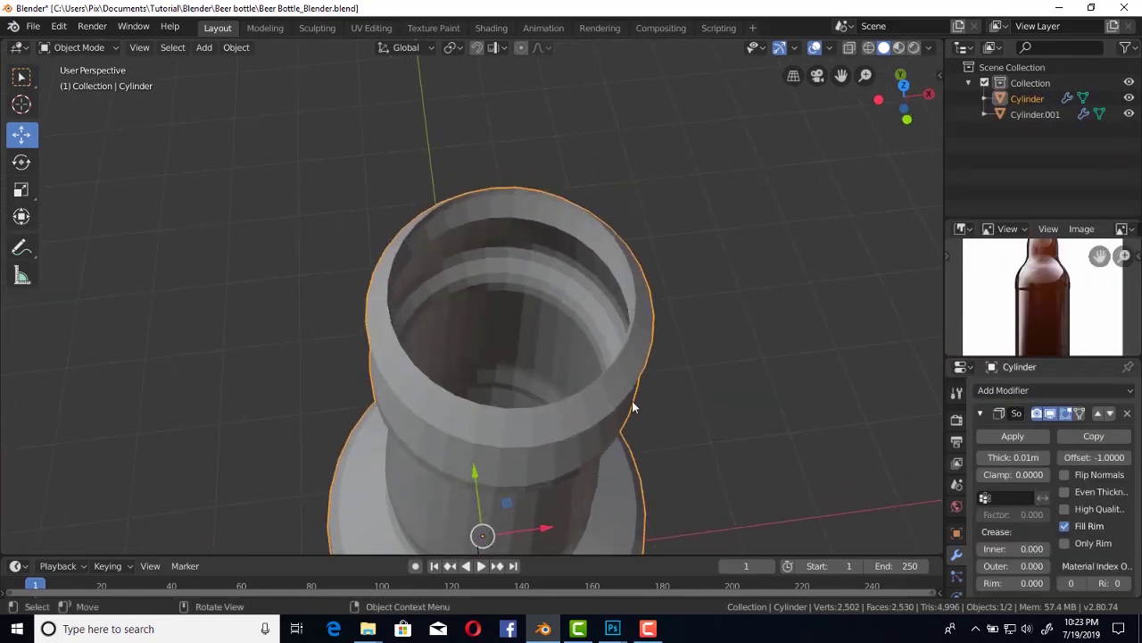
# Select the bottle's top rim loop, scale it wider, and bevel it.
pyautogui.press('Tab')
pyautogui.moveTo(898, 438)
pyautogui.mouseDown(button='middle')
pyautogui.moveTo(645, 324)
pyautogui.moveTo(566, 237)
pyautogui.mouseUp(button='middle')
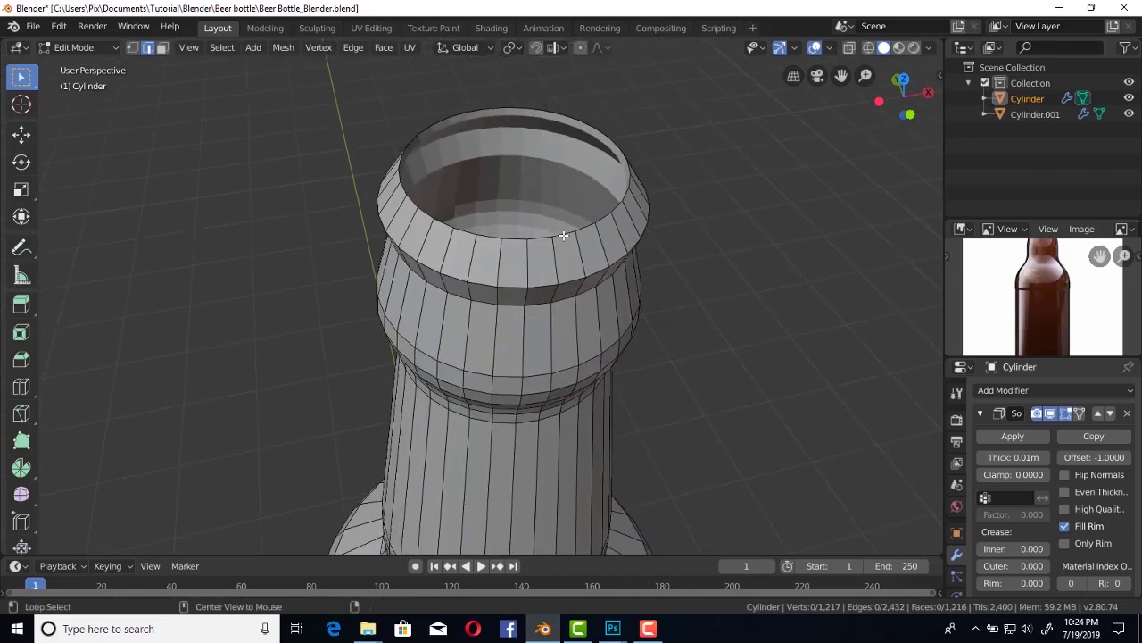
pyautogui.keyDown('alt'); pyautogui.click(566, 237); pyautogui.keyUp('alt')
pyautogui.press('s')
pyautogui.click(595, 262)
pyautogui.hotkey('ctrl', 'b')
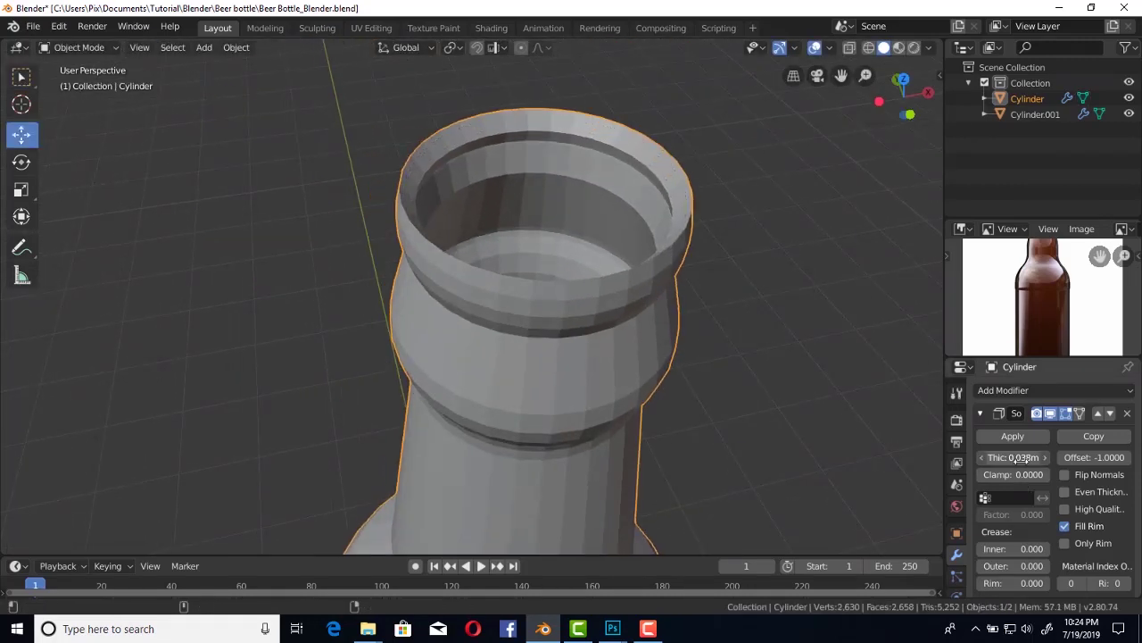
# Raise the rim loop along the Z axis.
pyautogui.moveTo(679, 339)
pyautogui.mouseDown(button='middle')
pyautogui.moveTo(582, 232)
pyautogui.moveTo(477, 242)
pyautogui.mouseUp(button='middle')
pyautogui.press('Tab')
pyautogui.press('g')
pyautogui.press('z')
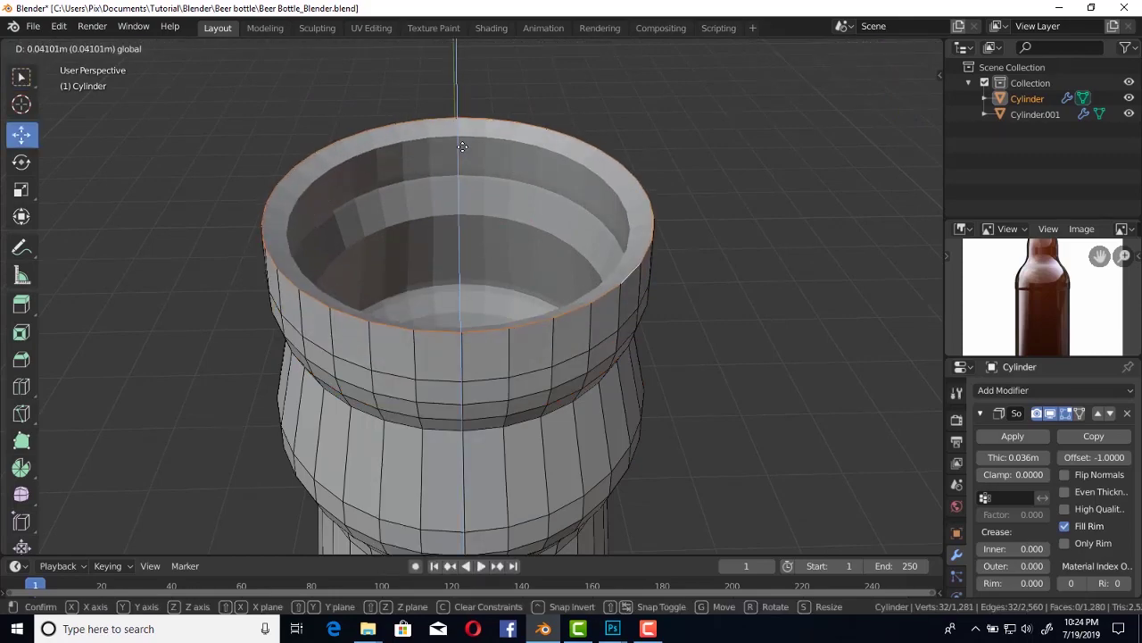
pyautogui.click(462, 146)
# Check the reshaped neck in front orthographic wireframe view and leave Edit Mode.
pyautogui.scroll(-3, 462, 146)
pyautogui.scroll(4, 747, 407)
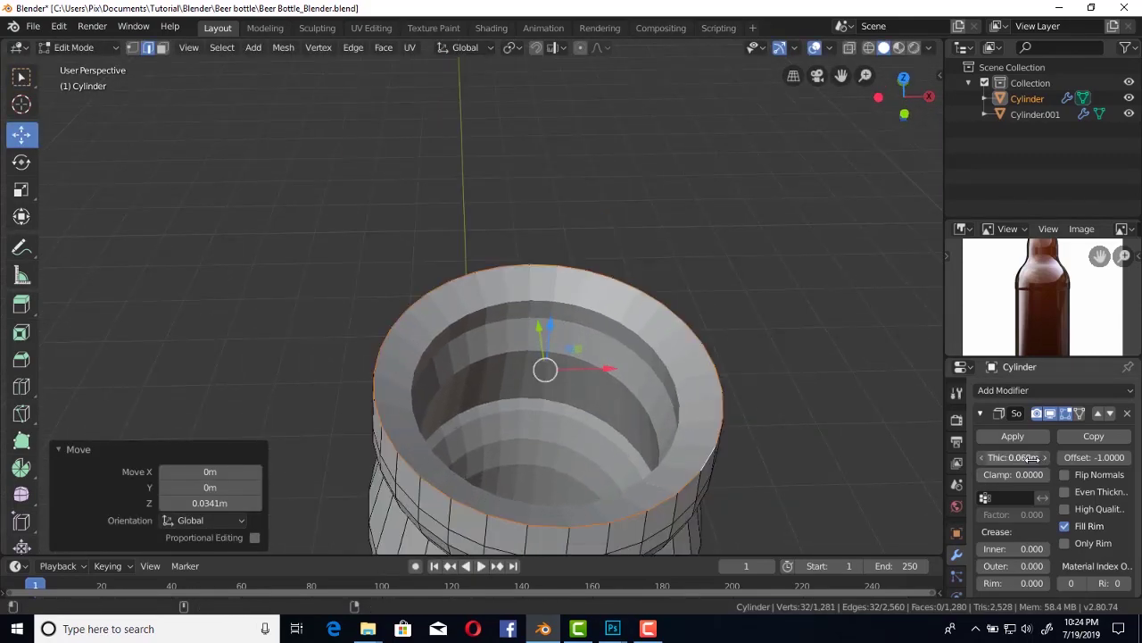
pyautogui.scroll(-3, 548, 102)
pyautogui.press('KP_1')
pyautogui.hotkey('shift', 'z')
pyautogui.scroll(3, 612, 252)
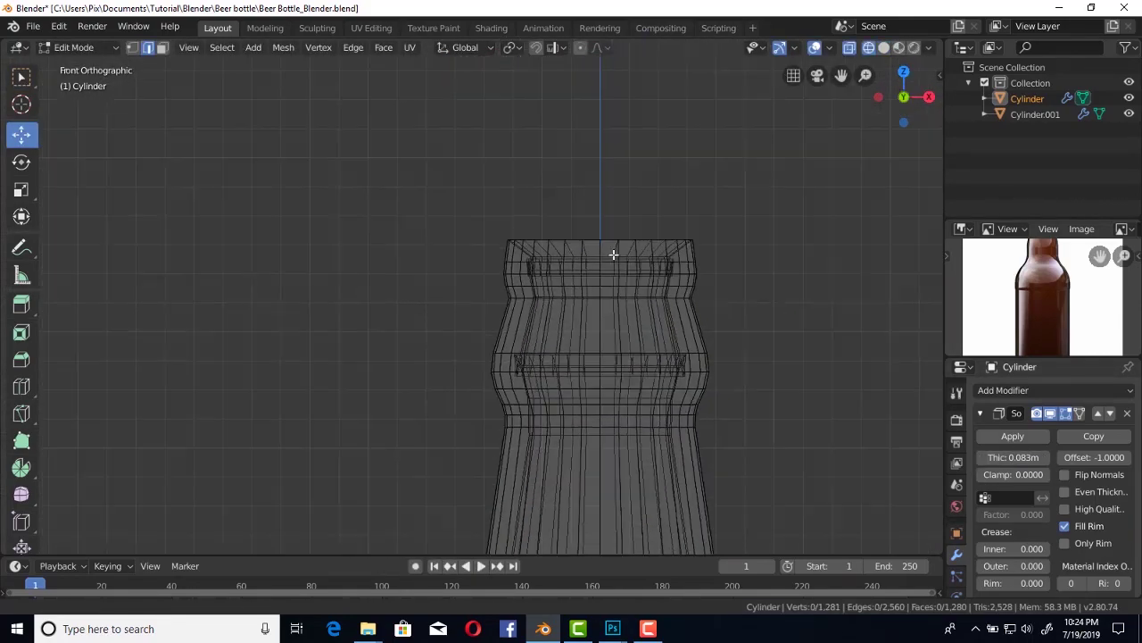
pyautogui.moveTo(613, 253); pyautogui.dragTo(560, 276, button='middle')
pyautogui.press('Tab')
pyautogui.scroll(-3, 554, 281)
# Apply the bottle's Solidify modifier and bevel the rim loop 0.018m with 2 segments.
pyautogui.scroll(4, 594, 315)
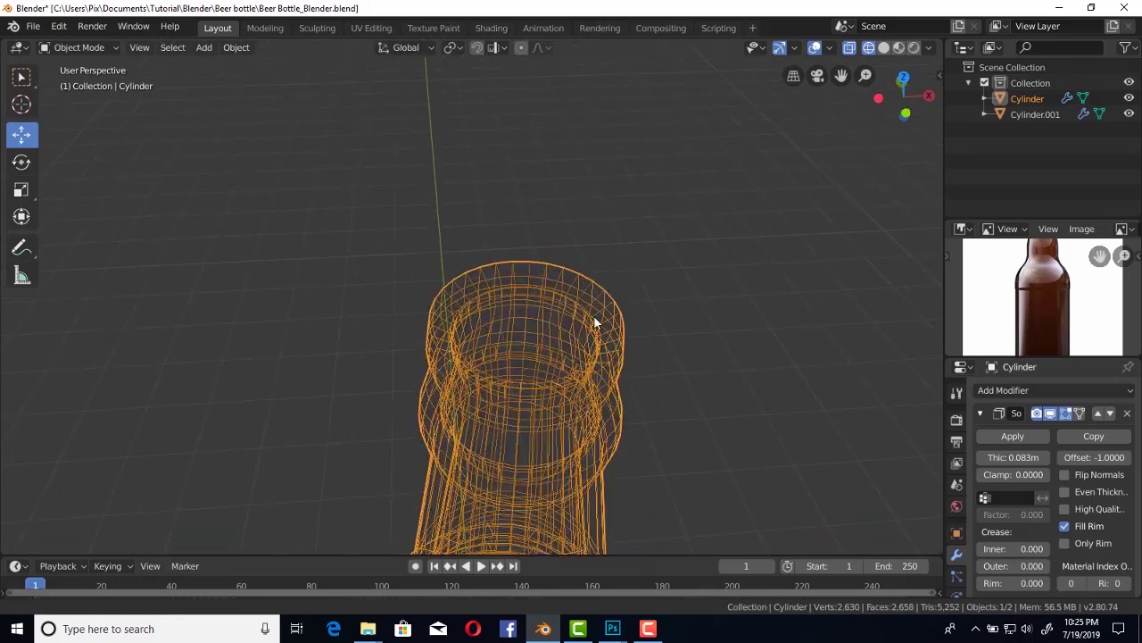
pyautogui.hotkey('shift', 'z')
pyautogui.click(1012, 436)
pyautogui.press('Tab')
pyautogui.moveTo(621, 257); pyautogui.dragTo(646, 301, button='middle')
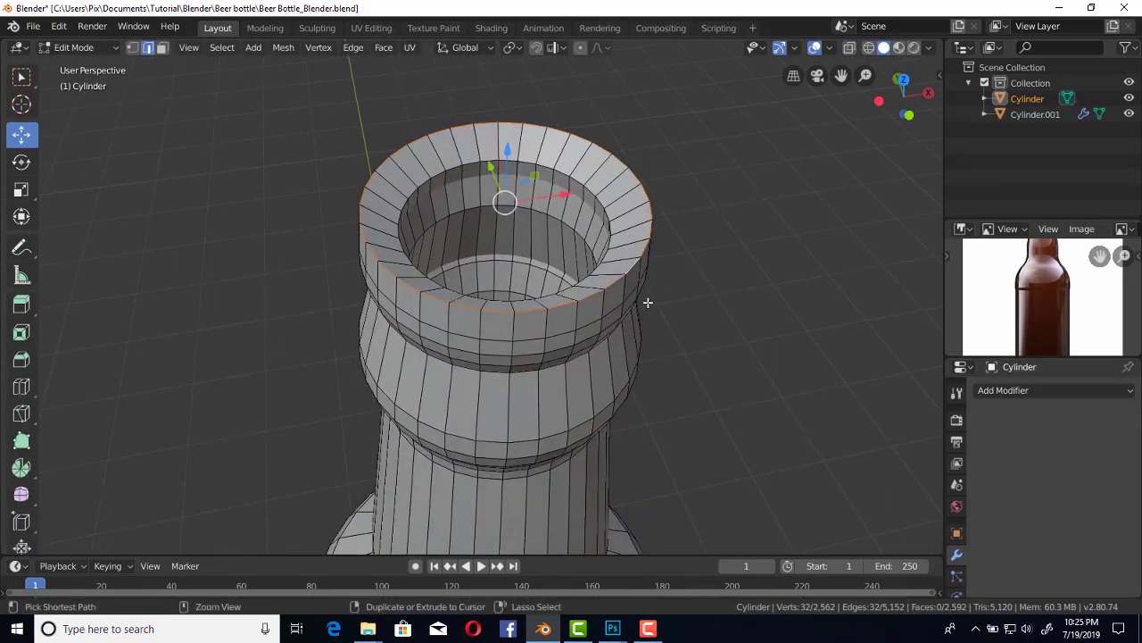
pyautogui.hotkey('ctrl', 'b')
pyautogui.click(661, 312)
pyautogui.scroll(3, 661, 312)
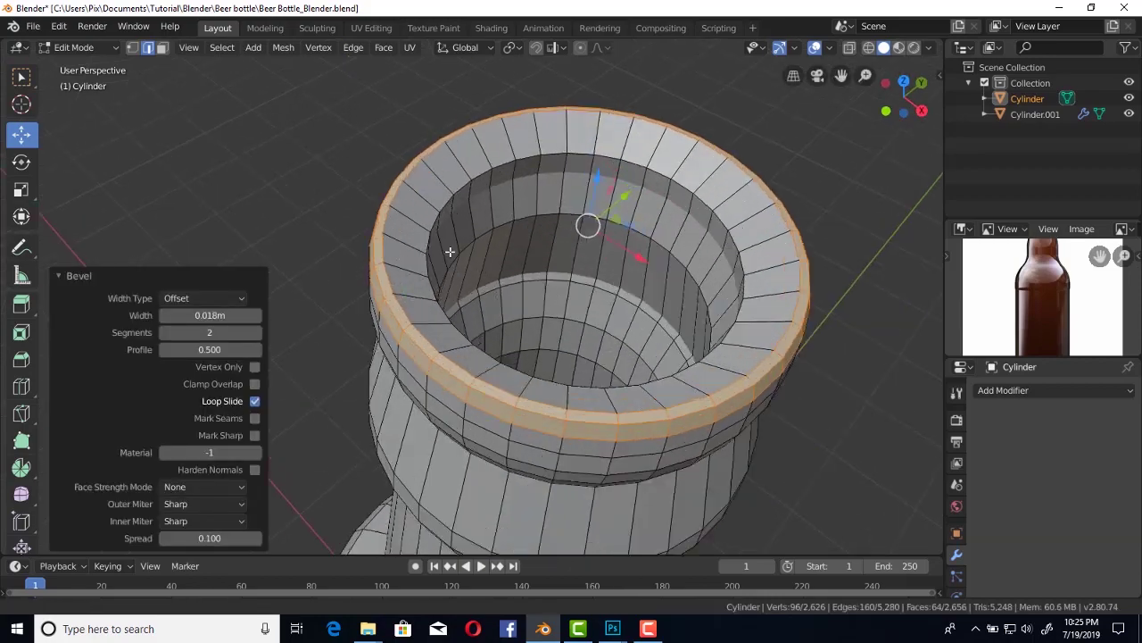
# Add a loop cut on the rim, edge-slide it, and move it along Z.
pyautogui.hotkey('ctrl', 'r')
pyautogui.click(538, 282)
pyautogui.press('g')
pyautogui.press('z')
pyautogui.click(538, 282)
pyautogui.hotkey('ctrl', 'e')
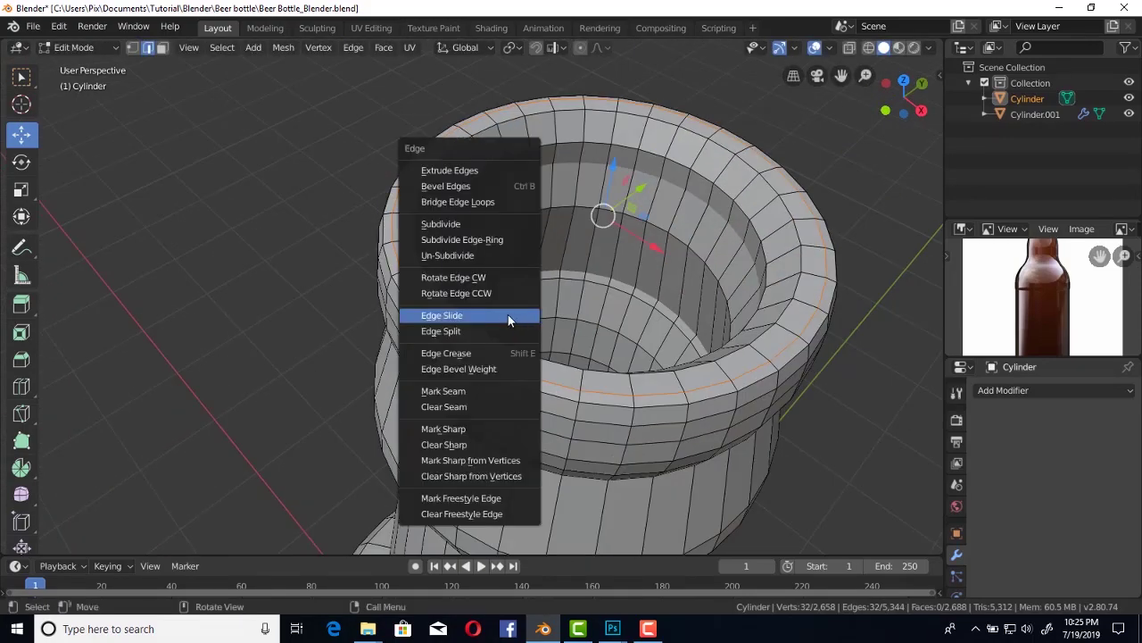
pyautogui.click(508, 314)
pyautogui.click(508, 314)
pyautogui.press('g')
pyautogui.press('z')
pyautogui.click(453, 255)
# Add another rim loop cut, shift it vertically, and return to Object Mode.
pyautogui.moveTo(454, 255); pyautogui.dragTo(416, 249, button='middle')
pyautogui.hotkey('ctrl', 'r')
pyautogui.click(416, 249)
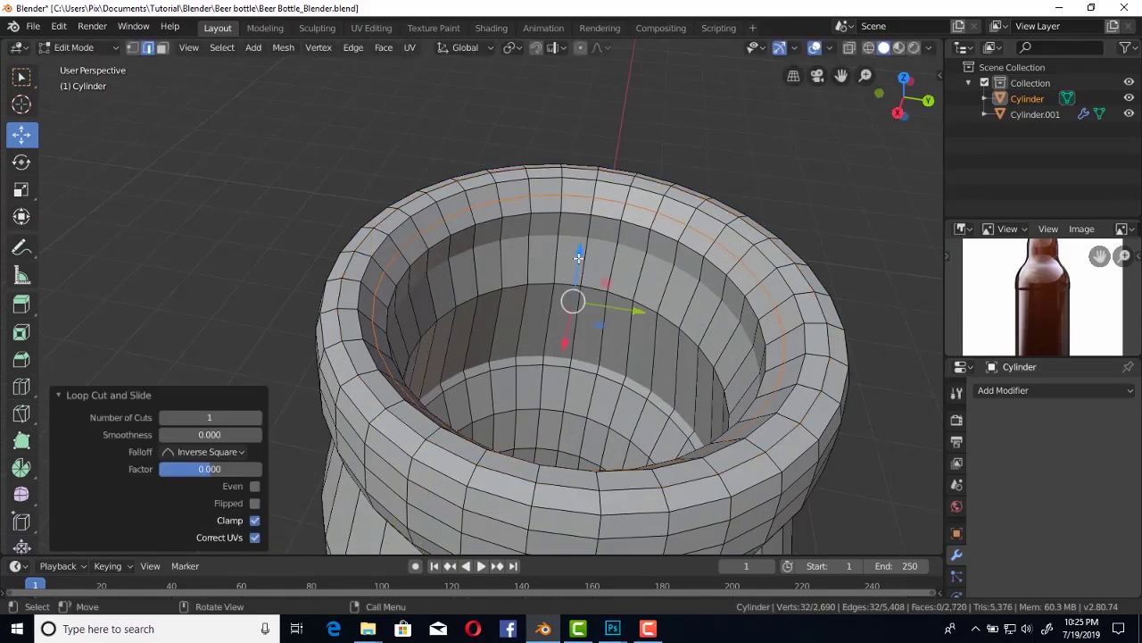
pyautogui.press('g')
pyautogui.press('z')
pyautogui.click(571, 286)
pyautogui.scroll(-3, 669, 318)
pyautogui.press('Tab')
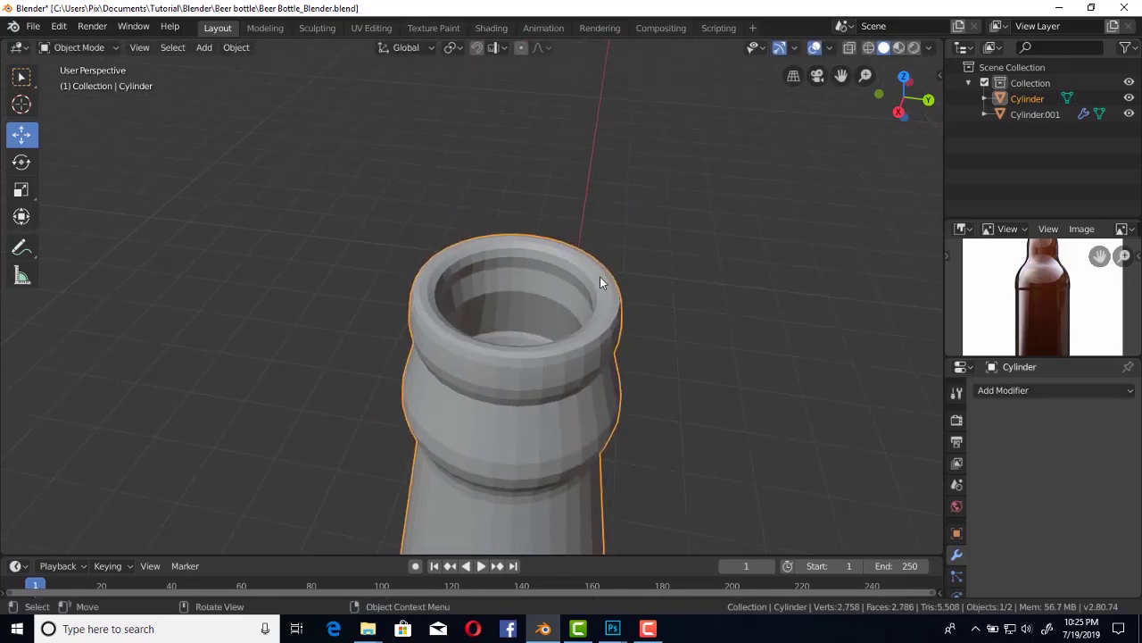
# Orbit around the bottle and give the reference bottle image panel more room.
pyautogui.scroll(-3, 600, 282)
pyautogui.moveTo(575, 350); pyautogui.dragTo(590, 262, button='middle')
pyautogui.scroll(-2, 591, 262)
pyautogui.moveTo(596, 371)
pyautogui.keyDown('ctrl'); pyautogui.mouseDown(button='middle')
pyautogui.moveTo(655, 324)
pyautogui.moveTo(652, 347)
pyautogui.mouseUp(button='middle'); pyautogui.keyUp('ctrl')
pyautogui.click(652, 347)
pyautogui.scroll(-2, 616, 357)
pyautogui.scroll(2, 607, 363)
pyautogui.scroll(-3, 587, 316)
pyautogui.moveTo(586, 316); pyautogui.dragTo(575, 365, button='middle')
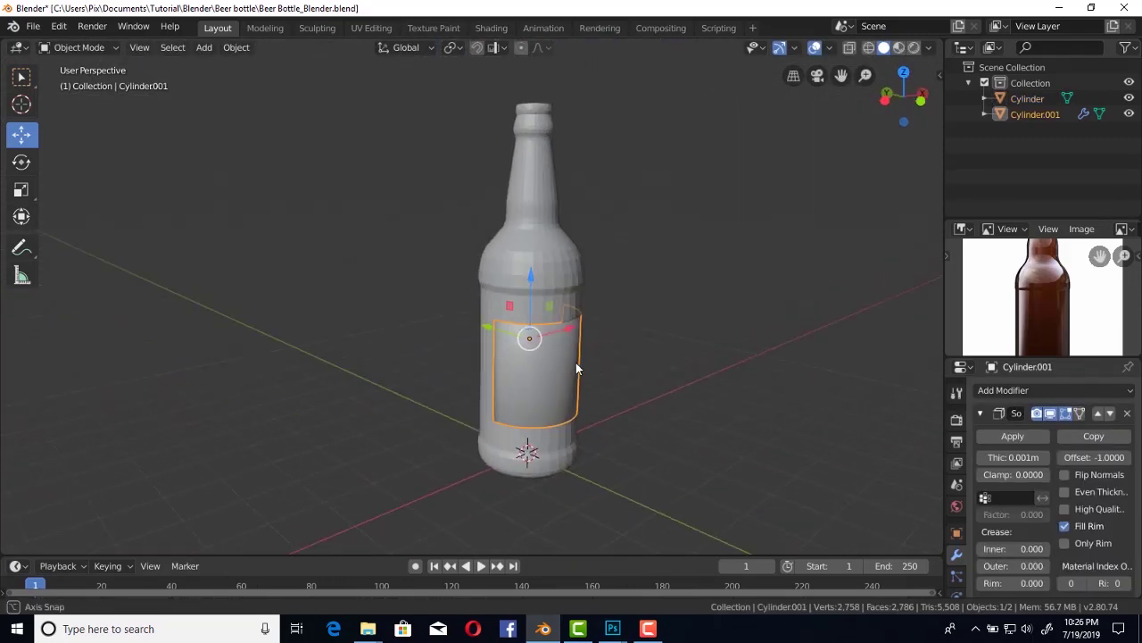
pyautogui.click(568, 251)
pyautogui.hotkey('alt', 'a')
pyautogui.moveTo(569, 251); pyautogui.dragTo(625, 285, button='middle')
pyautogui.moveTo(970, 360); pyautogui.dragTo(971, 506)
# Select the bottle body in Edit Mode and view its open top.
pyautogui.click(578, 347)
pyautogui.press('Tab')
pyautogui.press('Tab')
pyautogui.scroll(3, 615, 279)
pyautogui.scroll(-1, 604, 295)
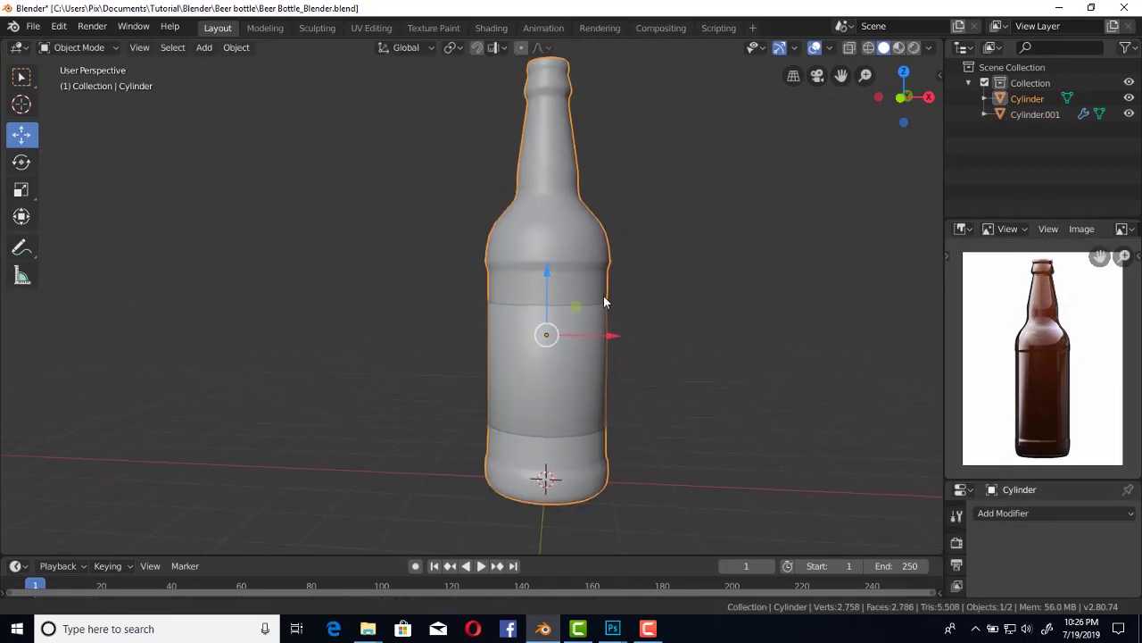
pyautogui.press('Tab')
pyautogui.scroll(5, 576, 273)
pyautogui.moveTo(515, 270)
pyautogui.mouseDown(button='middle')
pyautogui.moveTo(582, 237)
pyautogui.moveTo(588, 198)
pyautogui.mouseUp(button='middle')
pyautogui.press('u')
pyautogui.press('Escape')
# Mark the mouth edge loop and the bottom rim loop as seams.
pyautogui.keyDown('alt'); pyautogui.click(588, 198); pyautogui.keyUp('alt')
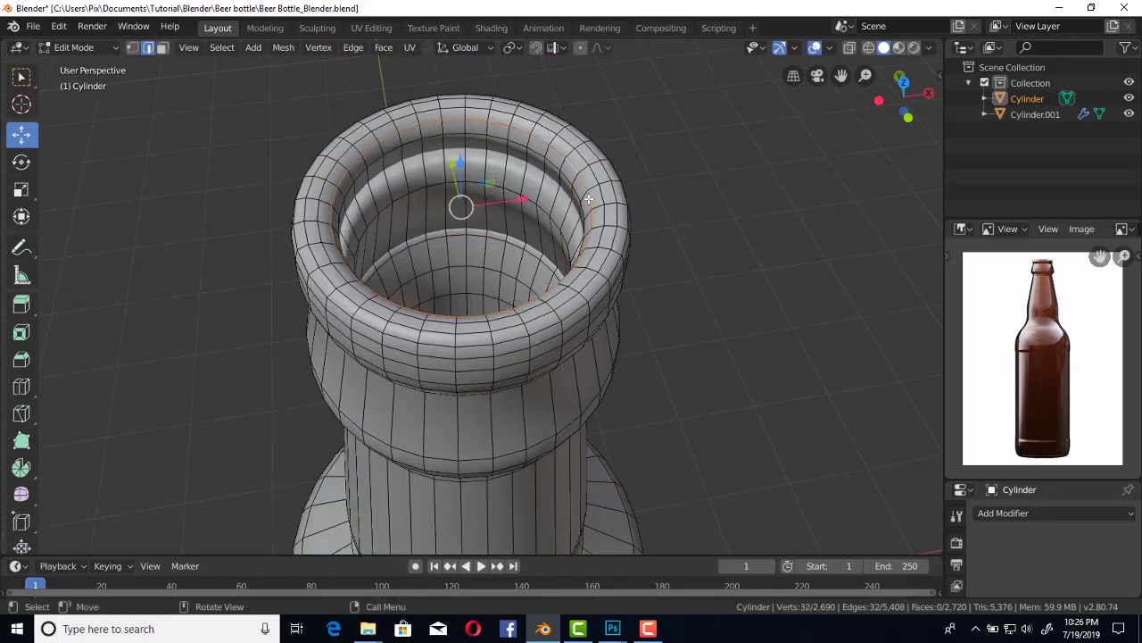
pyautogui.hotkey('ctrl', 'e')
pyautogui.click(548, 276)
pyautogui.moveTo(548, 275)
pyautogui.mouseDown(button='middle')
pyautogui.moveTo(536, 242)
pyautogui.moveTo(579, 226)
pyautogui.moveTo(556, 255)
pyautogui.moveTo(556, 286)
pyautogui.moveTo(546, 225)
pyautogui.moveTo(546, 304)
pyautogui.moveTo(488, 337)
pyautogui.mouseUp(button='middle')
pyautogui.scroll(2, 527, 246)
pyautogui.keyDown('alt'); pyautogui.keyDown('shift'); pyautogui.click(546, 225); pyautogui.keyUp('shift'); pyautogui.keyUp('alt')
pyautogui.hotkey('ctrl', 'e')
pyautogui.click(553, 329)
pyautogui.scroll(-3, 488, 337)
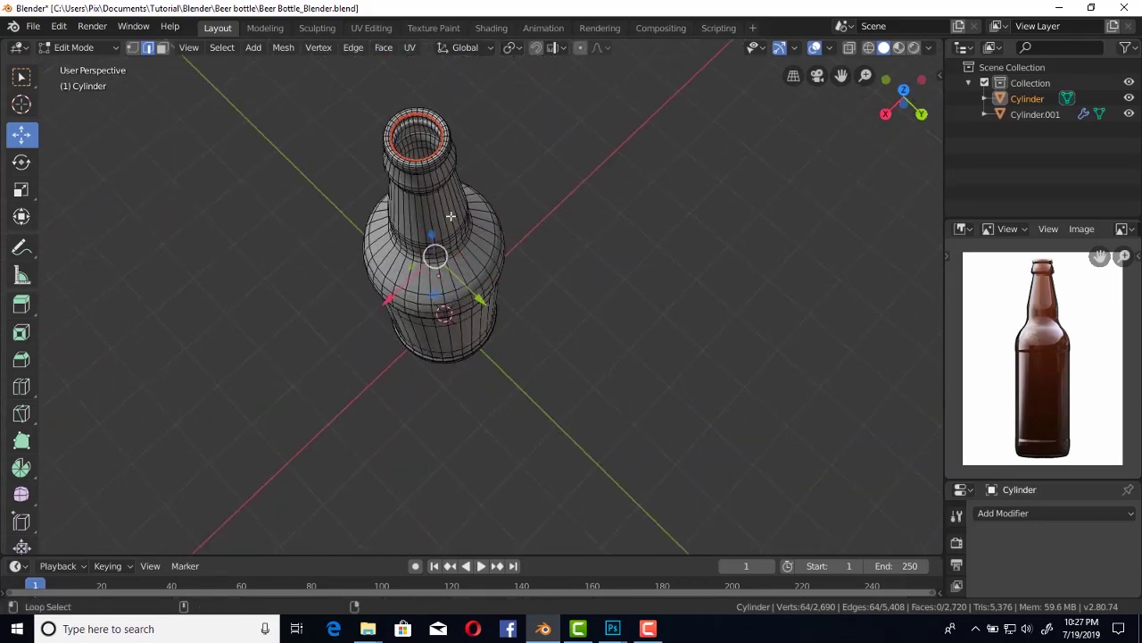
# Smart UV Project the bottle into two body islands and two caps, then pick Cylinder.001.
pyautogui.press('u')
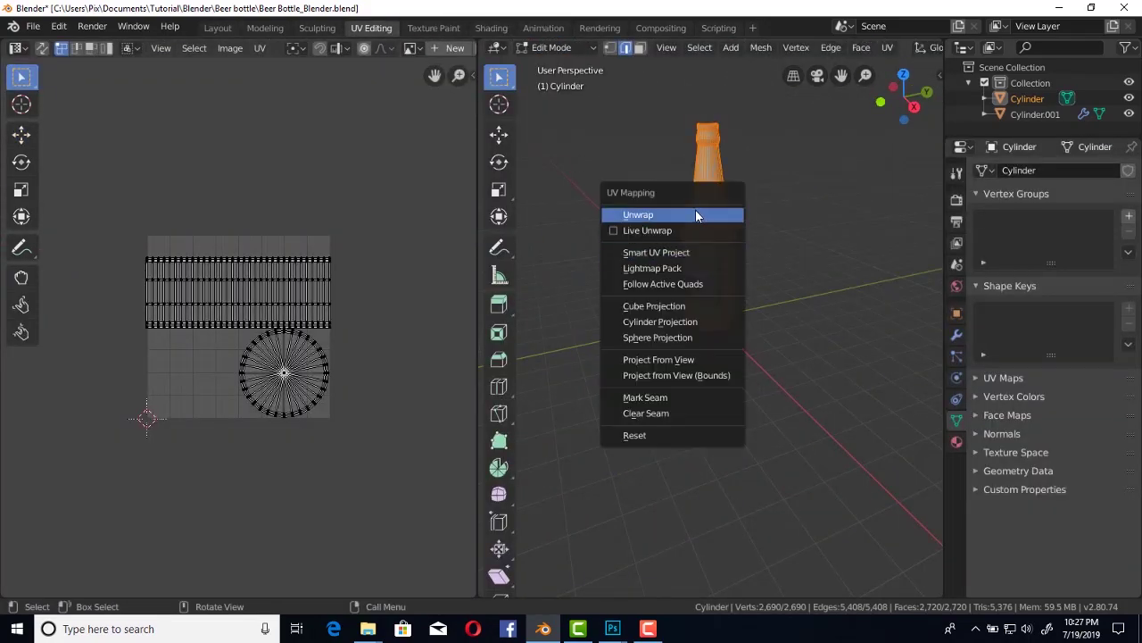
pyautogui.click(677, 252)
pyautogui.click(675, 365)
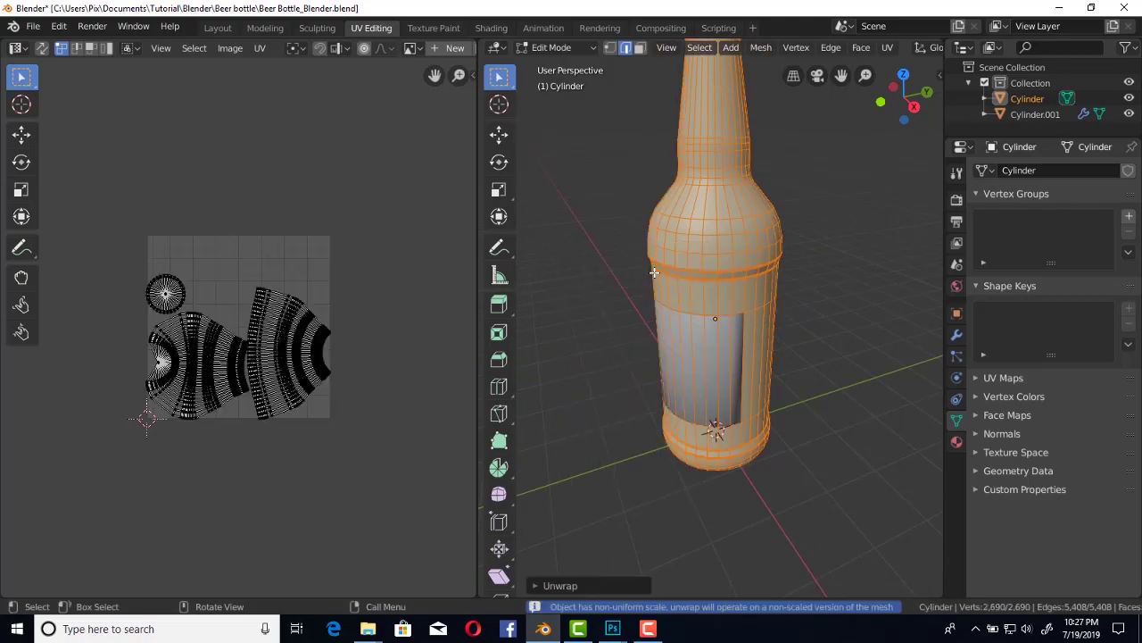
pyautogui.scroll(10, 298, 281)
pyautogui.keyDown('alt'); pyautogui.click(284, 296); pyautogui.keyUp('alt')
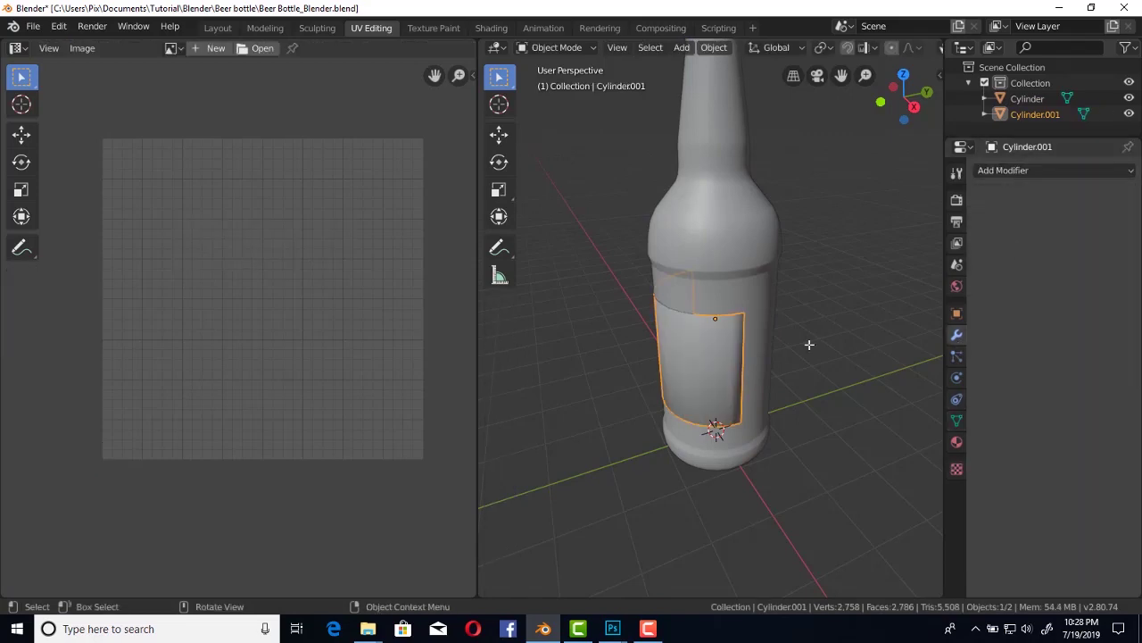
# Select all of Cylinder.001 and give it an initial Unwrap.
pyautogui.press('u')
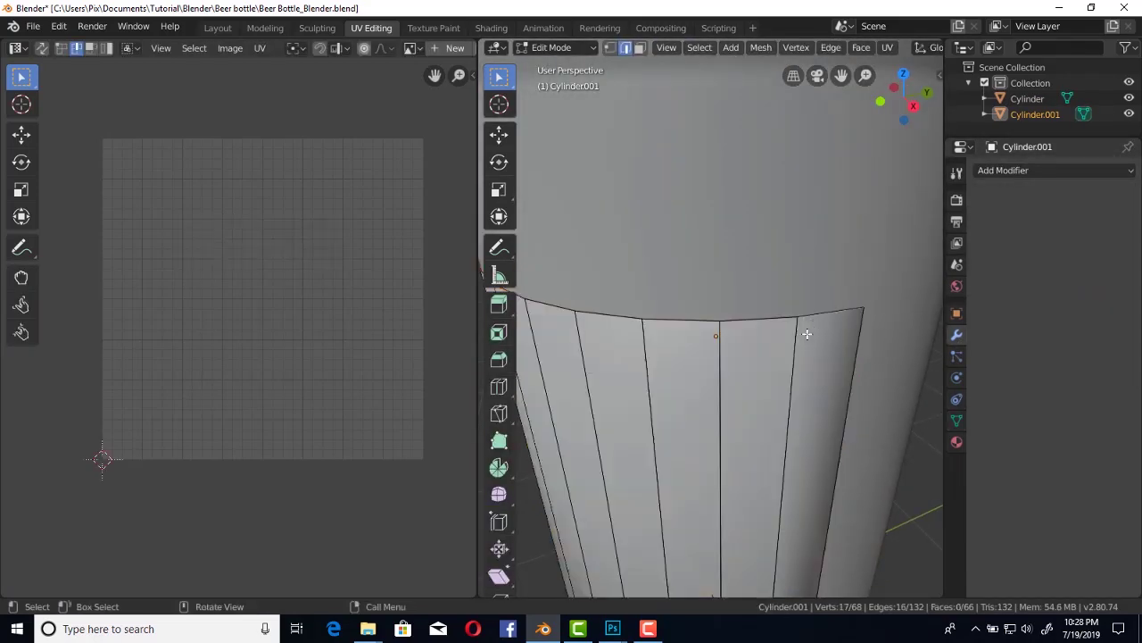
pyautogui.moveTo(721, 352)
pyautogui.mouseDown(button='middle')
pyautogui.moveTo(740, 345)
pyautogui.moveTo(716, 347)
pyautogui.moveTo(716, 291)
pyautogui.moveTo(704, 401)
pyautogui.moveTo(737, 236)
pyautogui.moveTo(762, 312)
pyautogui.mouseUp(button='middle')
pyautogui.keyDown('alt'); pyautogui.click(708, 315); pyautogui.keyUp('alt')
pyautogui.press('a')
pyautogui.press('u')
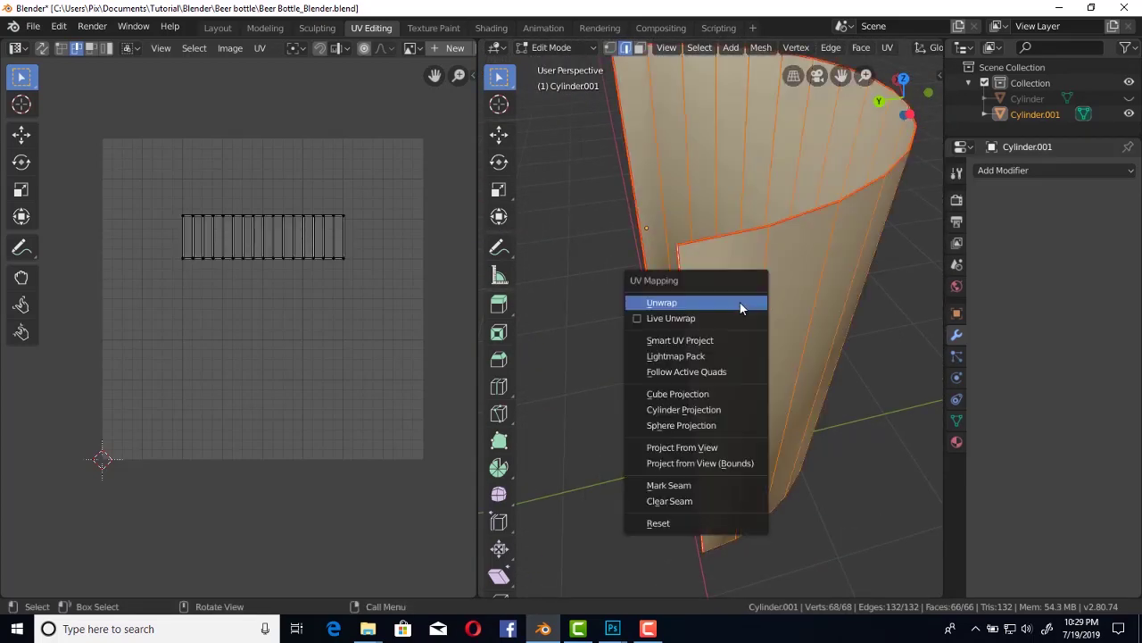
pyautogui.click(740, 302)
# Select the whole UV island and clear the patch's existing seams.
pyautogui.keyDown('ctrl'); pyautogui.moveTo(305, 274); pyautogui.dragTo(324, 310, button='middle'); pyautogui.keyUp('ctrl')
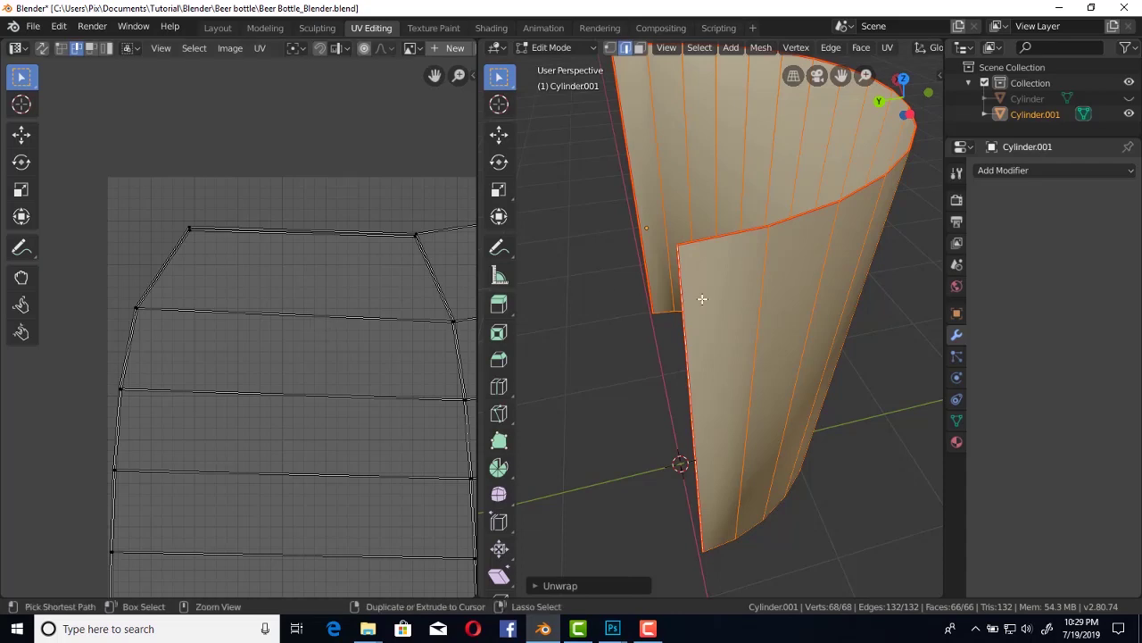
pyautogui.moveTo(239, 410); pyautogui.dragTo(278, 309, button='middle')
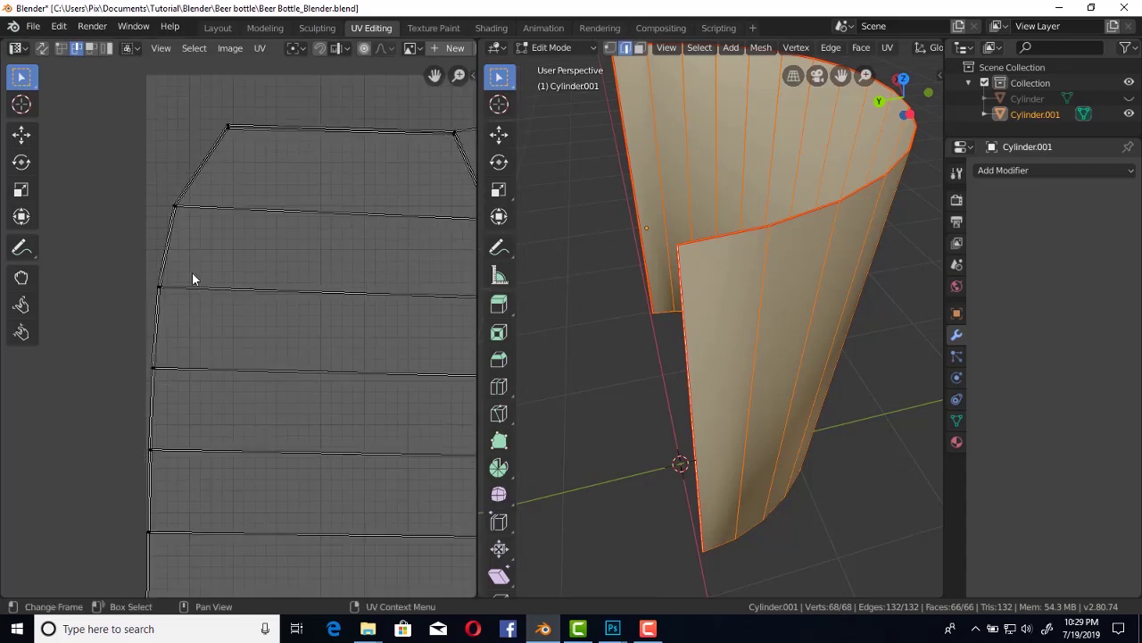
pyautogui.scroll(-3, 281, 156)
pyautogui.press('a')
pyautogui.scroll(2, 283, 287)
pyautogui.scroll(-3, 324, 263)
pyautogui.scroll(1, 327, 306)
pyautogui.hotkey('ctrl', 'e')
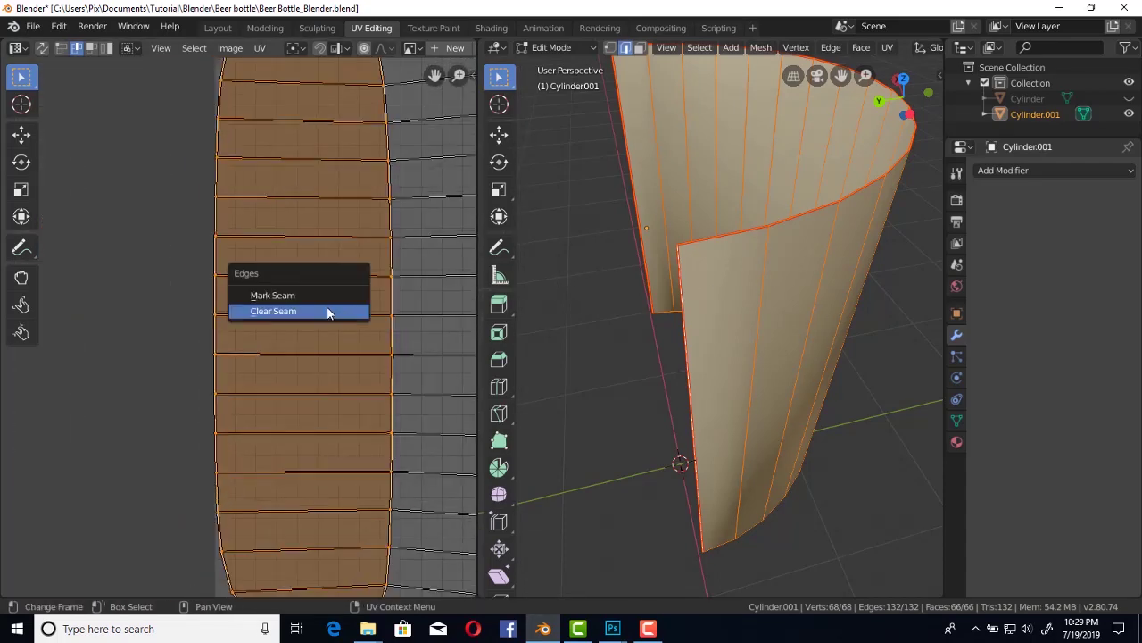
pyautogui.click(327, 311)
# Select the patch's bottom rim loop and unwrap again.
pyautogui.scroll(2, 355, 260)
pyautogui.moveTo(354, 260)
pyautogui.mouseDown(button='middle')
pyautogui.moveTo(798, 281)
pyautogui.moveTo(789, 317)
pyautogui.moveTo(819, 434)
pyautogui.moveTo(813, 375)
pyautogui.moveTo(887, 300)
pyautogui.moveTo(816, 277)
pyautogui.moveTo(770, 215)
pyautogui.moveTo(800, 224)
pyautogui.moveTo(824, 258)
pyautogui.moveTo(737, 294)
pyautogui.moveTo(758, 267)
pyautogui.mouseUp(button='middle')
pyautogui.keyDown('alt'); pyautogui.click(798, 280); pyautogui.keyUp('alt')
pyautogui.click(817, 277)
pyautogui.keyDown('alt'); pyautogui.click(771, 215); pyautogui.keyUp('alt')
pyautogui.press('a')
pyautogui.press('u')
pyautogui.click(389, 239)
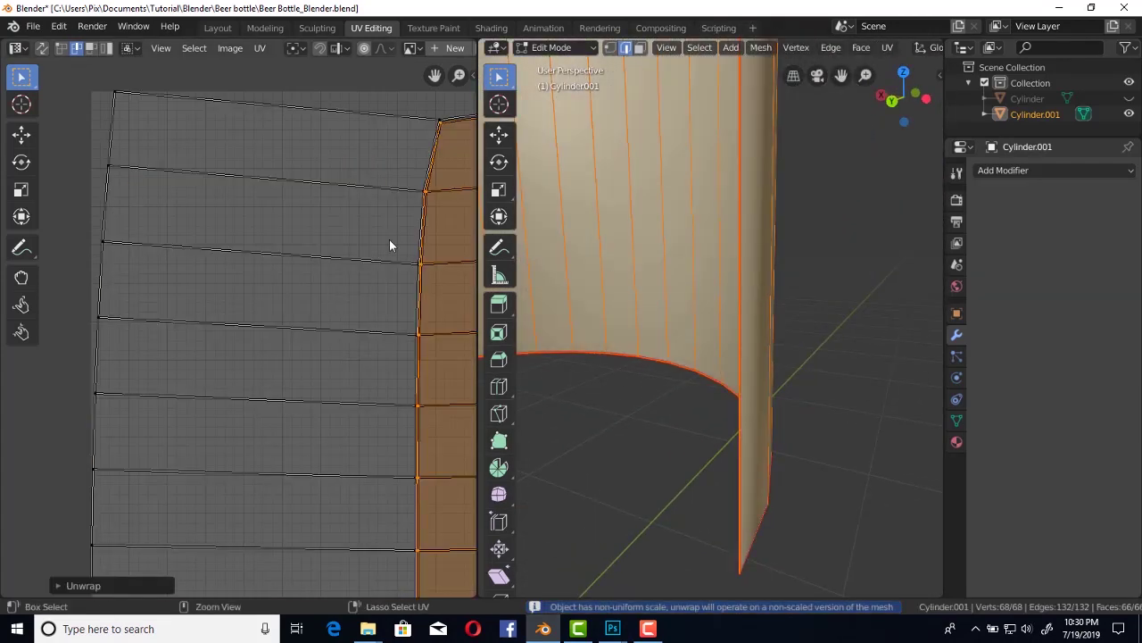
# Mark the selected edges as a new seam and re-unwrap the patch along it.
pyautogui.scroll(-2, 390, 240)
pyautogui.scroll(3, 364, 277)
pyautogui.scroll(-5, 318, 353)
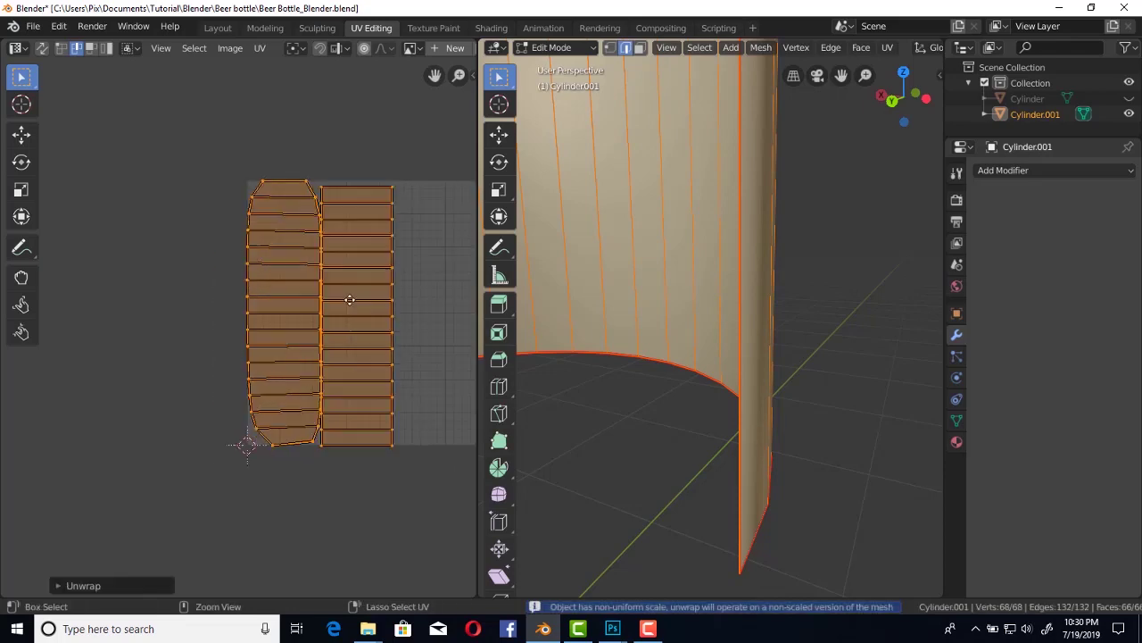
pyautogui.moveTo(624, 294)
pyautogui.mouseDown(button='middle')
pyautogui.moveTo(745, 232)
pyautogui.moveTo(499, 285)
pyautogui.mouseUp(button='middle')
pyautogui.scroll(5, 252, 181)
pyautogui.scroll(5, 252, 181)
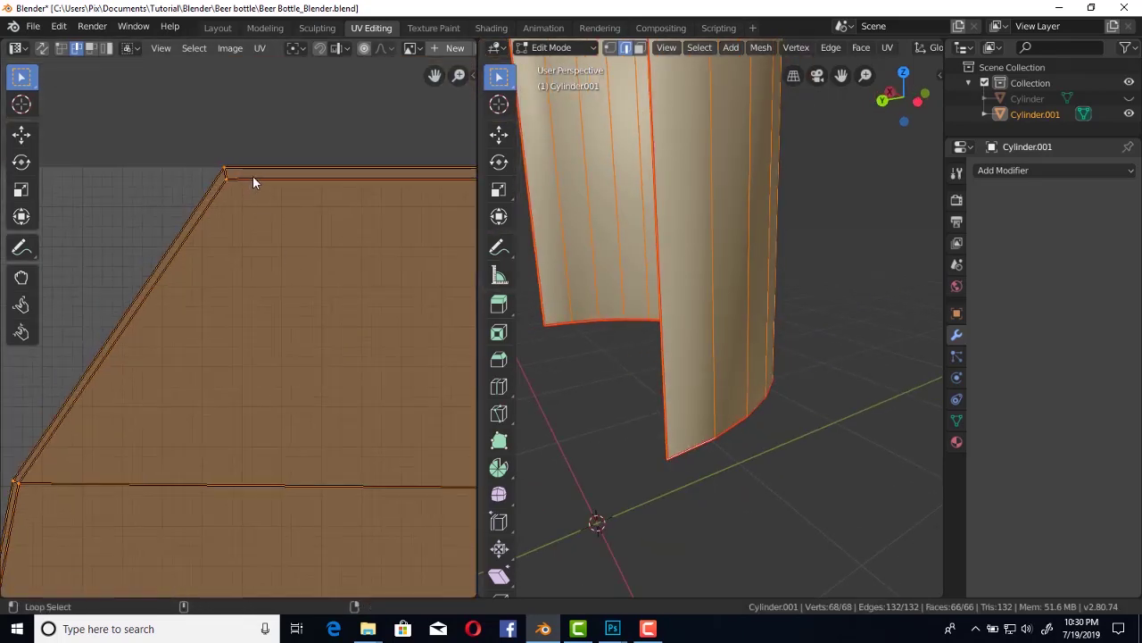
pyautogui.scroll(-3, 268, 206)
pyautogui.scroll(3, 402, 250)
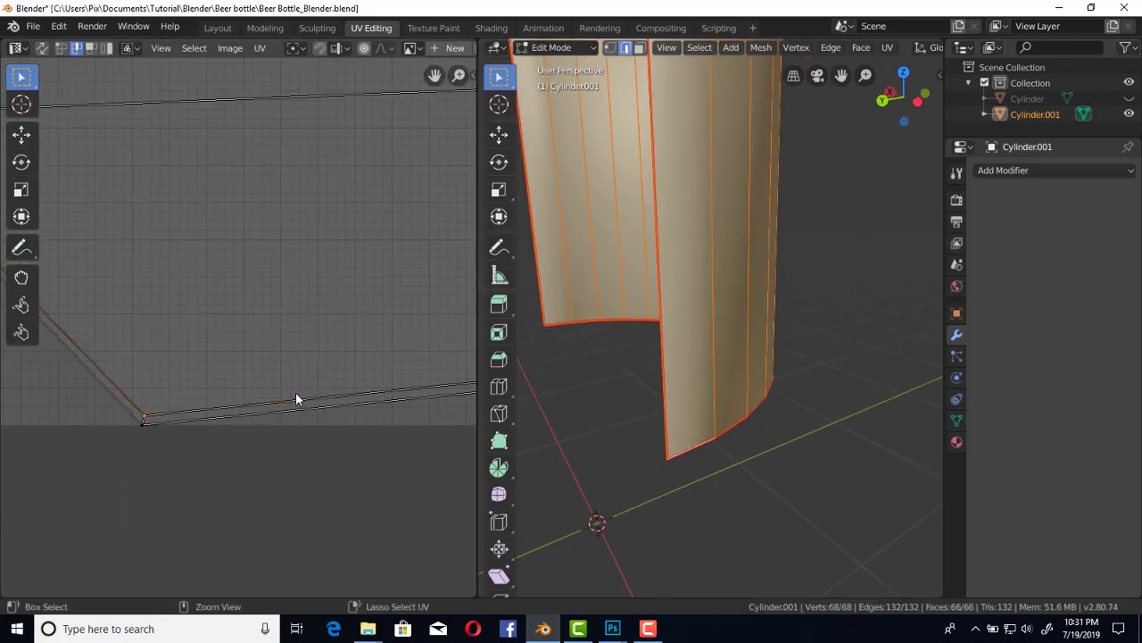
pyautogui.moveTo(298, 408)
pyautogui.keyDown('ctrl'); pyautogui.mouseDown(button='middle')
pyautogui.moveTo(301, 423)
pyautogui.moveTo(263, 380)
pyautogui.moveTo(354, 332)
pyautogui.moveTo(401, 357)
pyautogui.mouseUp(button='middle'); pyautogui.keyUp('ctrl')
pyautogui.scroll(-5, 401, 358)
pyautogui.scroll(3, 301, 309)
pyautogui.rightClick(300, 268)
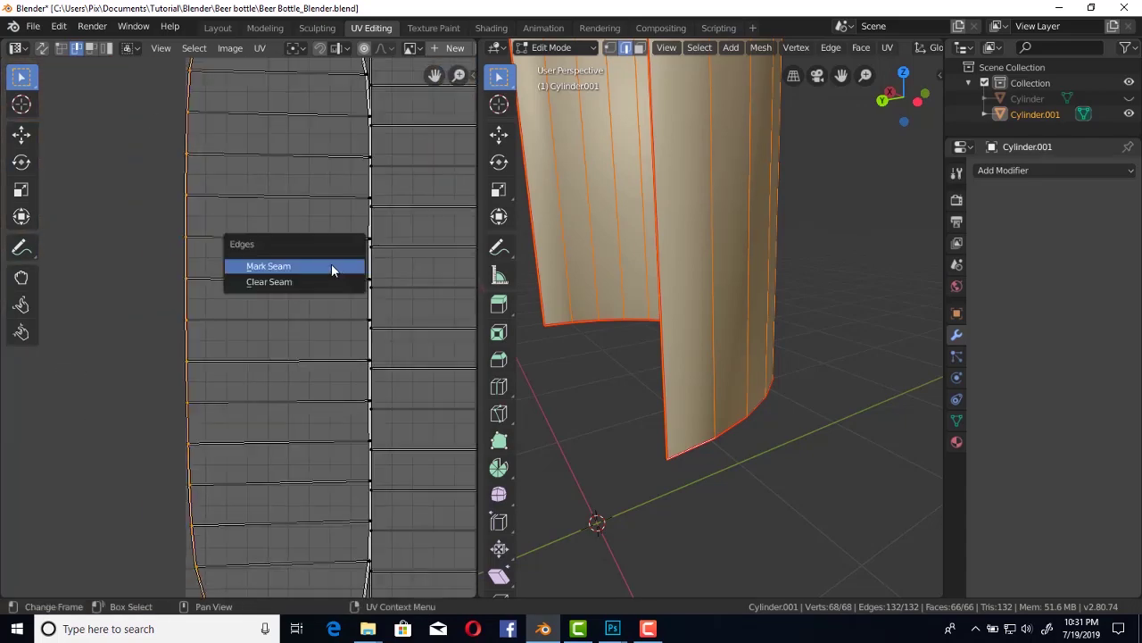
pyautogui.click(332, 264)
pyautogui.press('u')
pyautogui.click(304, 308)
# Unwrap once more so the UVs form a grid of strips plus a half-circle.
pyautogui.scroll(-3, 232, 277)
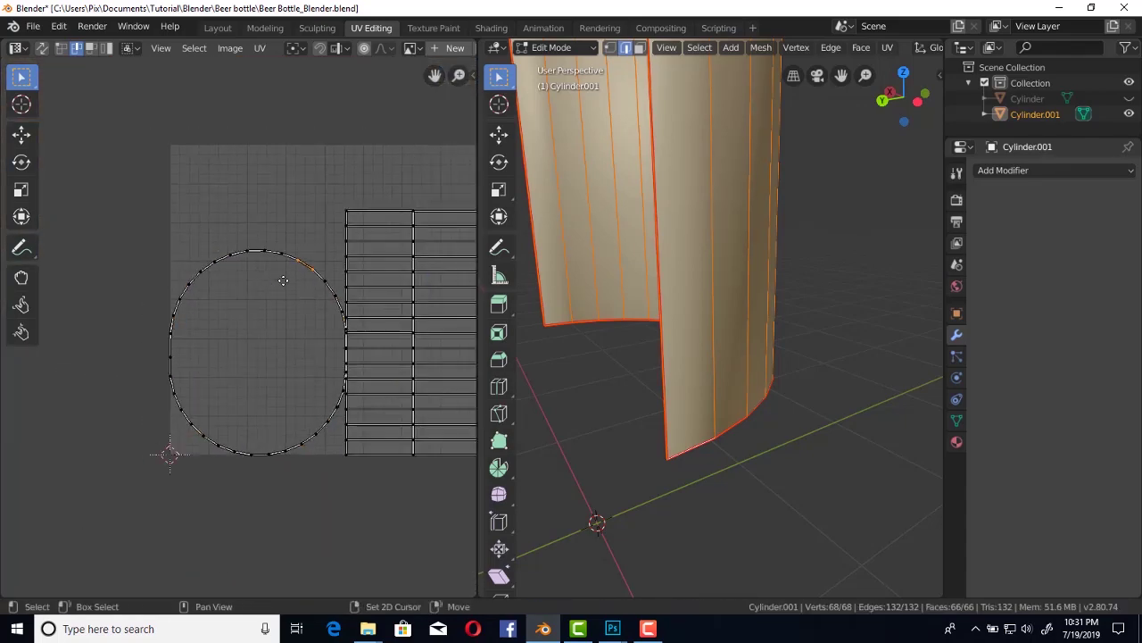
pyautogui.scroll(6, 331, 299)
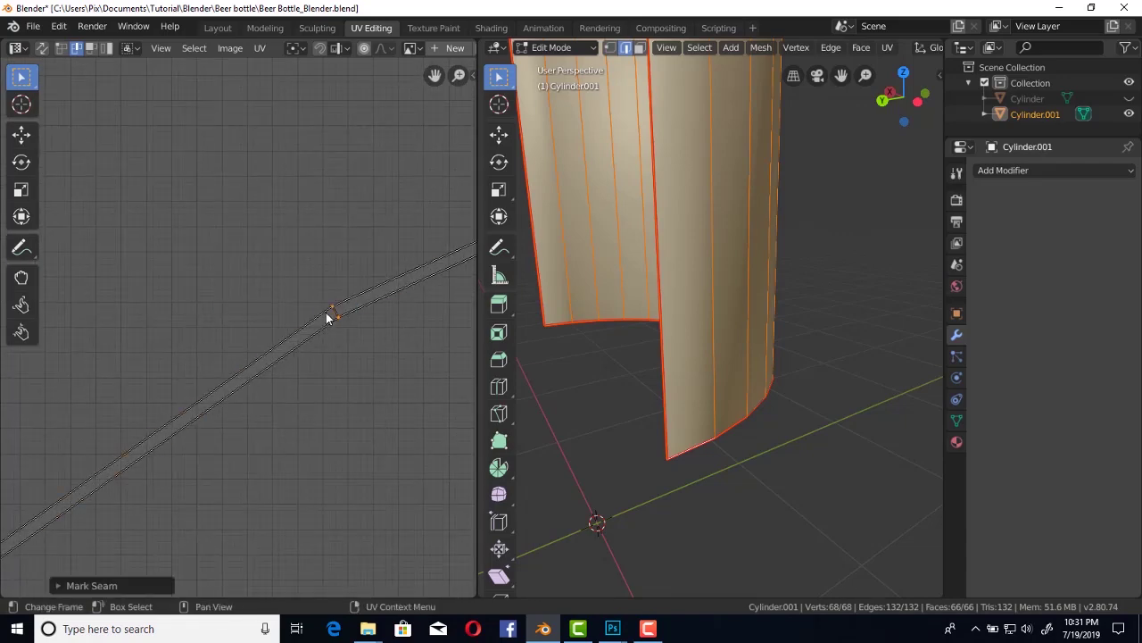
pyautogui.press('u')
pyautogui.click(323, 314)
pyautogui.scroll(-5, 322, 314)
pyautogui.moveTo(294, 205); pyautogui.dragTo(294, 307, button='middle')
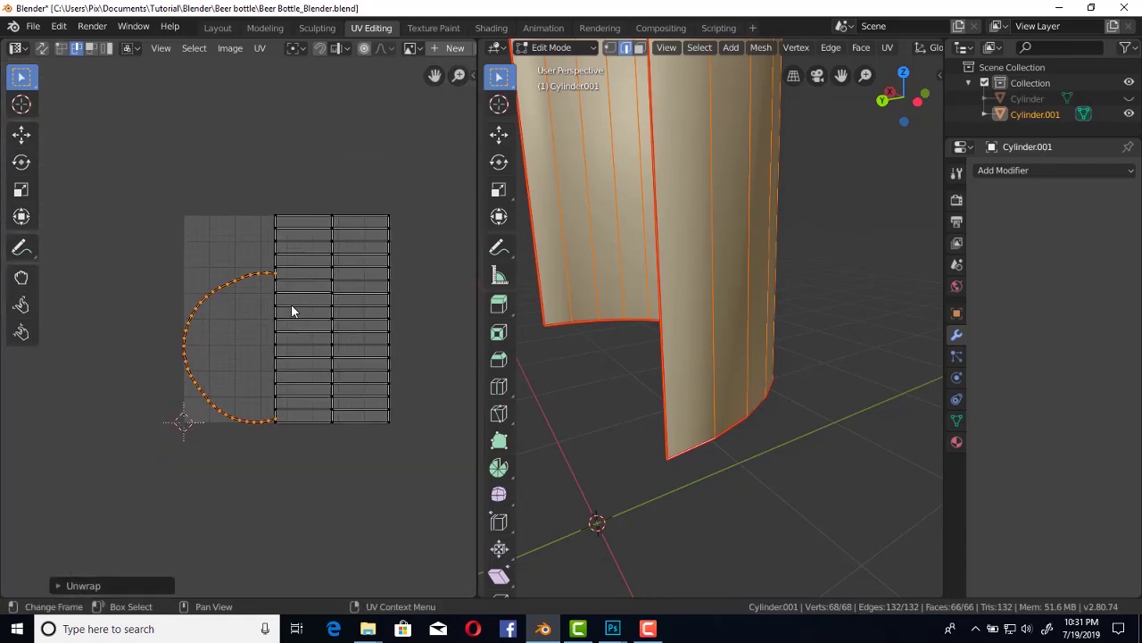
# Unhide the bottle body Cylinder and join the label patch into it.
pyautogui.moveTo(862, 232); pyautogui.dragTo(839, 250, button='middle')
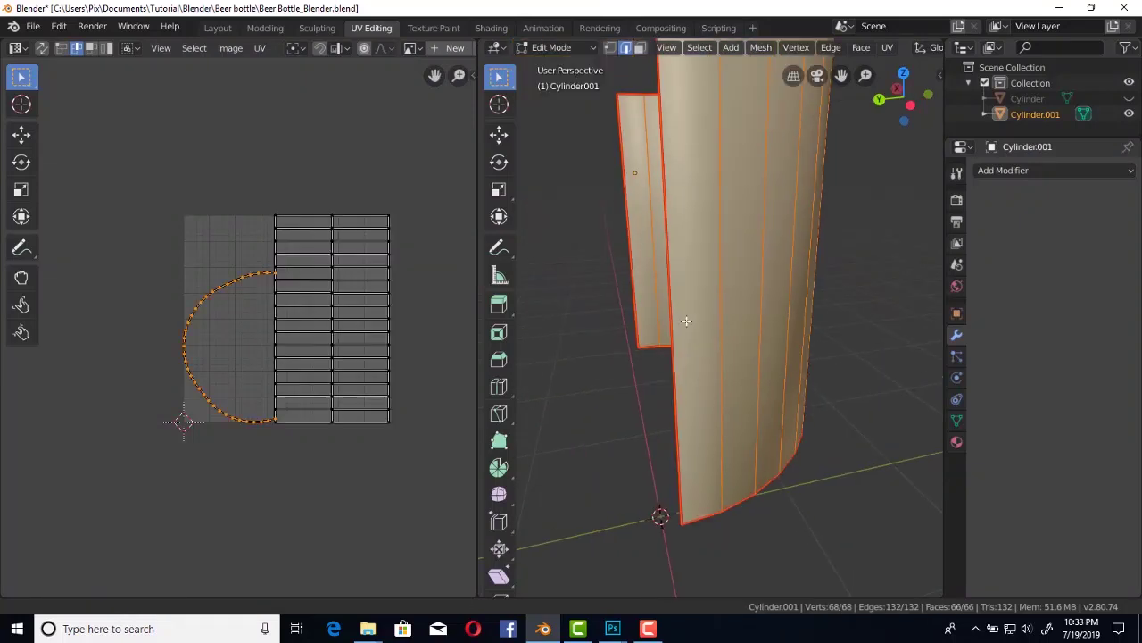
pyautogui.scroll(-4, 839, 250)
pyautogui.press('Tab')
pyautogui.moveTo(684, 321); pyautogui.dragTo(711, 325, button='middle')
pyautogui.press('Tab')
pyautogui.press('Tab')
pyautogui.hotkey('alt', 'h')
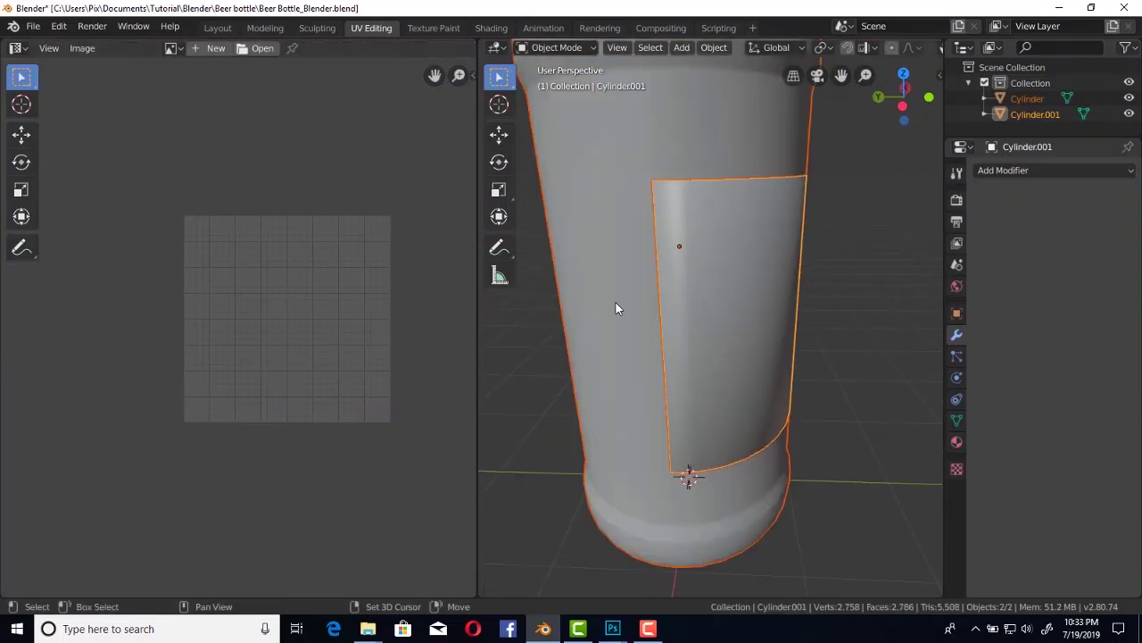
pyautogui.keyDown('shift'); pyautogui.click(630, 279); pyautogui.keyUp('shift')
pyautogui.hotkey('ctrl', 'j')
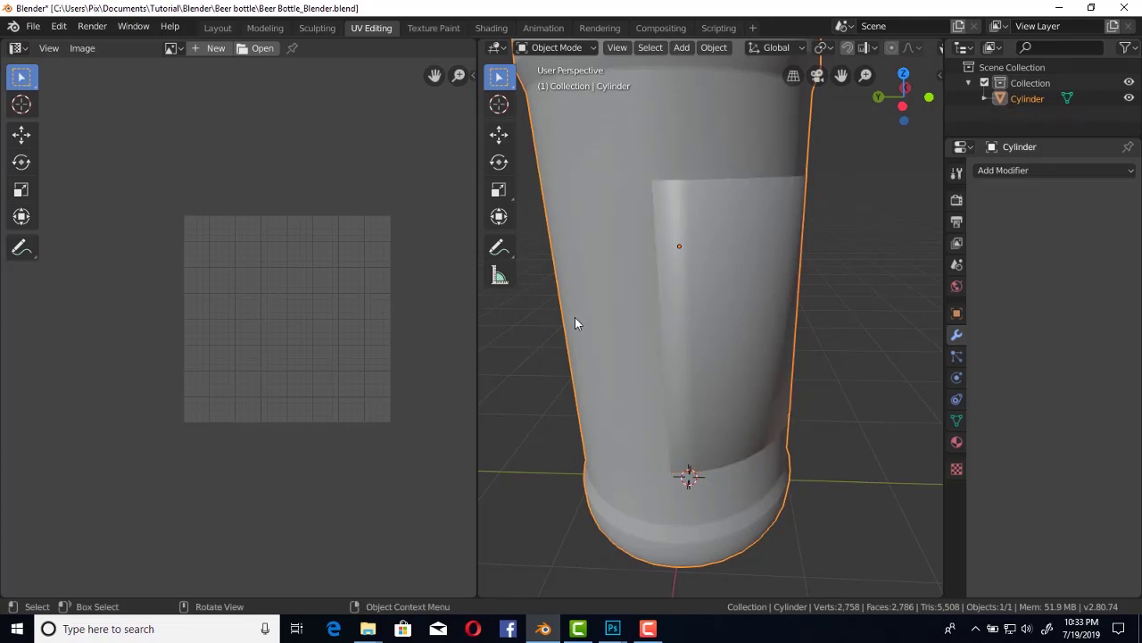
# Separate the label faces back out as Cylinder.001.
pyautogui.press('Tab')
pyautogui.press('p')
pyautogui.click(714, 294)
pyautogui.press('Tab')
pyautogui.click(733, 297)
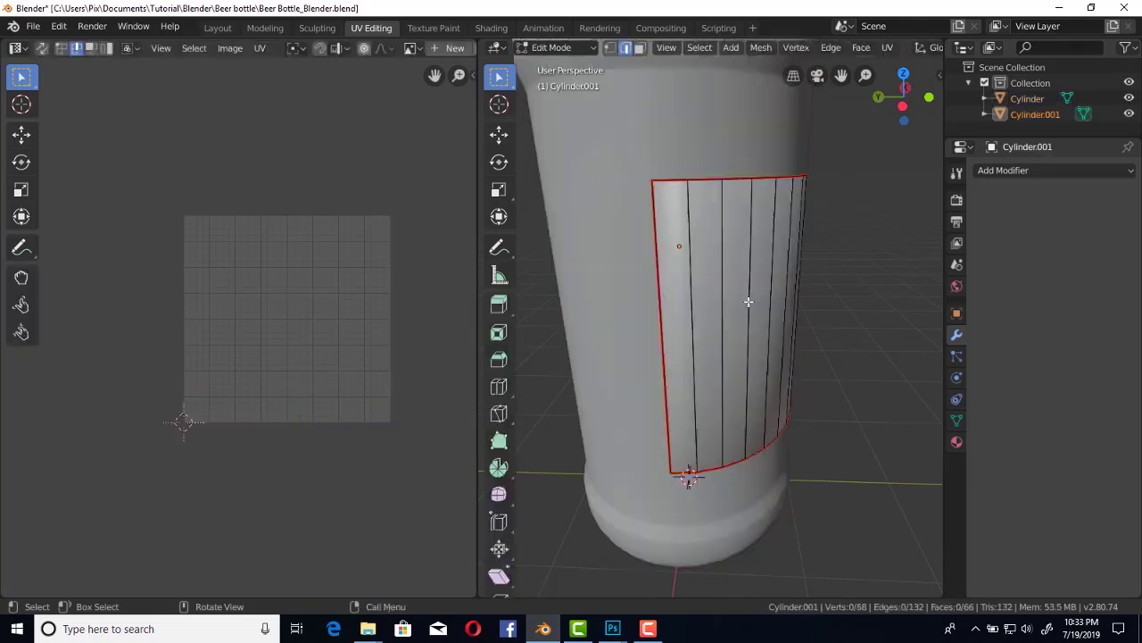
# Unwrap the newly separated Cylinder.001 label patch.
pyautogui.press('Tab')
pyautogui.press('u')
pyautogui.click(744, 299)
pyautogui.press('u')
pyautogui.click(738, 293)
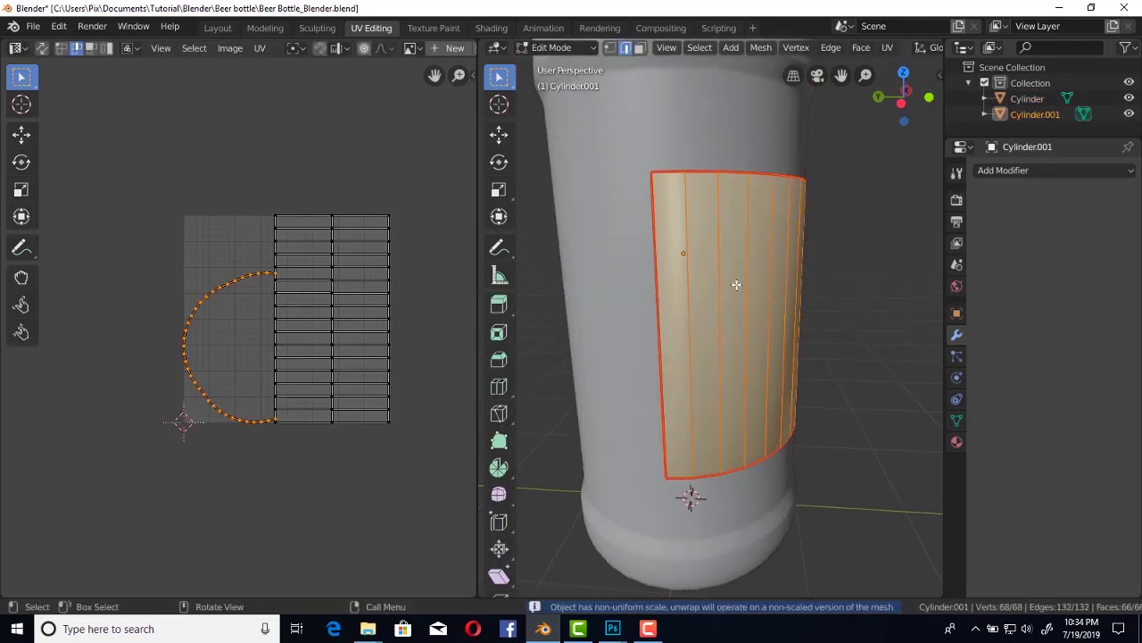
pyautogui.press('Tab')
# Re-unwrap all label faces into horizontal strips and a half-circle arc.
pyautogui.press('Tab')
pyautogui.press('l')
pyautogui.press('u')
pyautogui.click(738, 294)
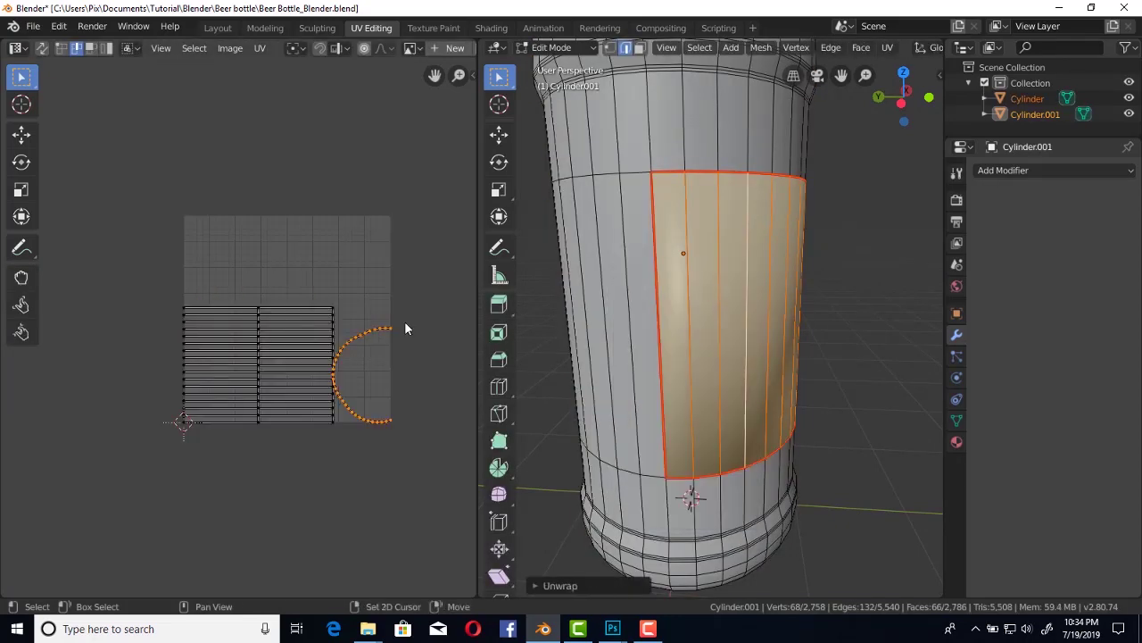
pyautogui.press('Tab')
pyautogui.click(684, 293)
pyautogui.press('Tab')
pyautogui.press('Tab')
pyautogui.press('Tab')
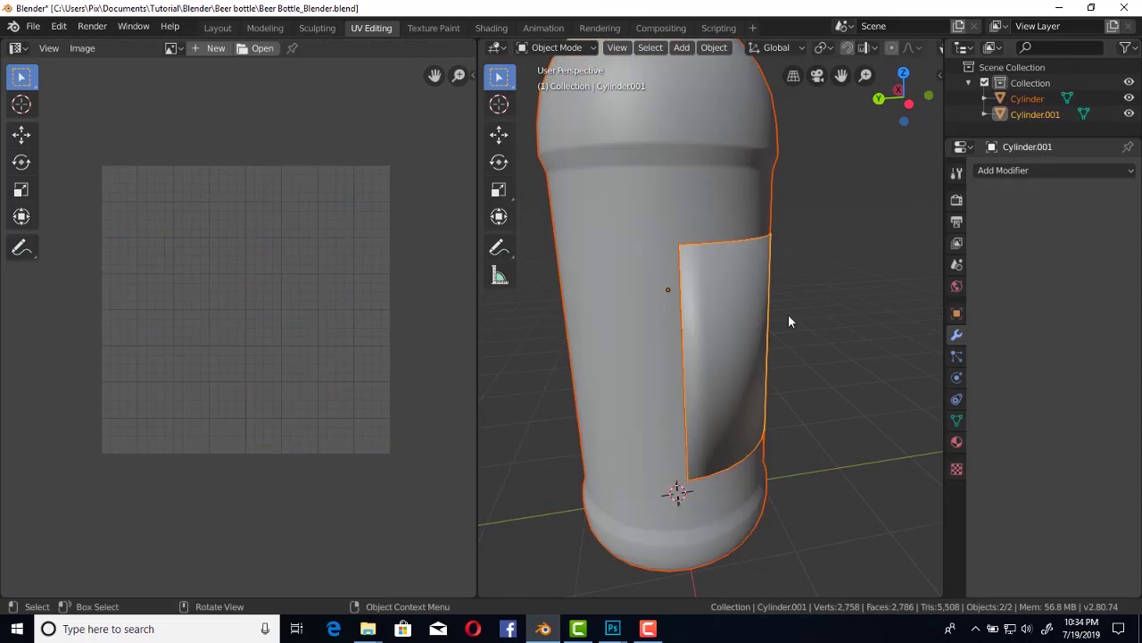
pyautogui.click(720, 314)
pyautogui.press('Tab')
pyautogui.moveTo(312, 356); pyautogui.dragTo(301, 329, button='middle')
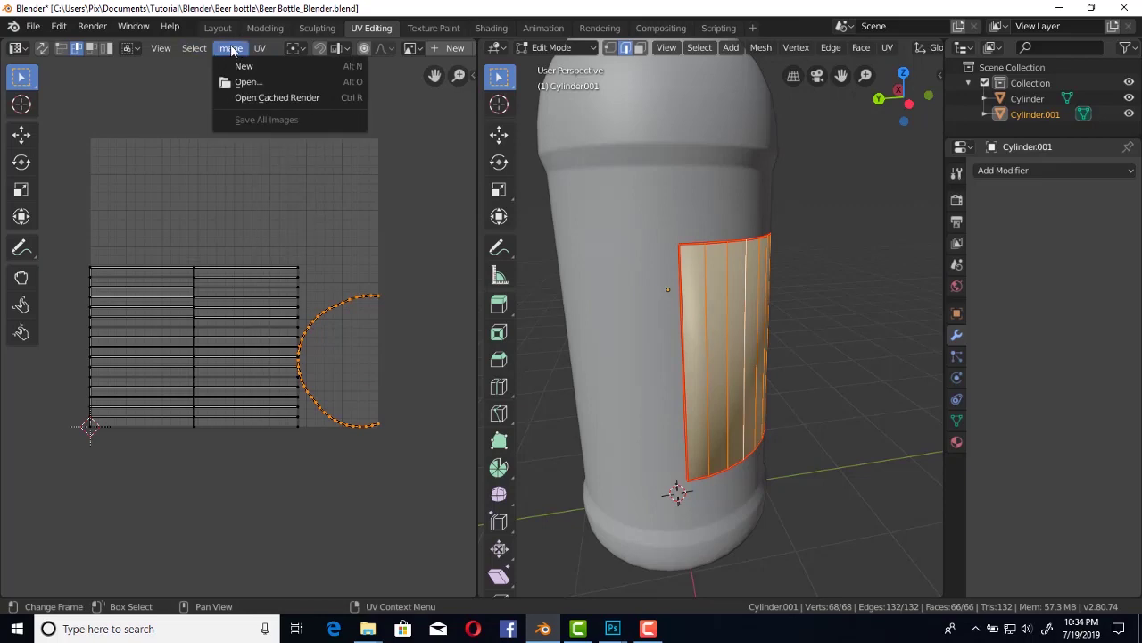
# Create a new Untitled image of the Color Grid type.
pyautogui.click(451, 47)
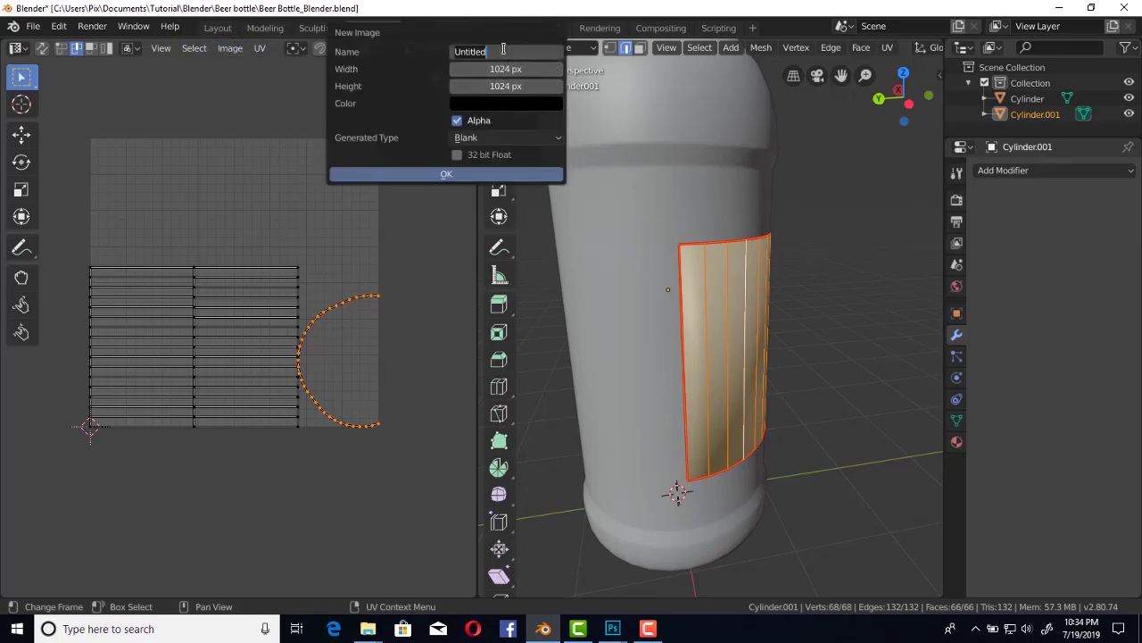
pyautogui.click(474, 188)
pyautogui.click(420, 174)
pyautogui.press('Tab')
pyautogui.moveTo(625, 304)
pyautogui.mouseDown(button='middle')
pyautogui.moveTo(741, 285)
pyautogui.moveTo(992, 375)
pyautogui.mouseUp(button='middle')
# Add Material.001 to the label with the Untitled image as its Base Color texture.
pyautogui.click(957, 441)
pyautogui.click(1053, 235)
pyautogui.click(1128, 393)
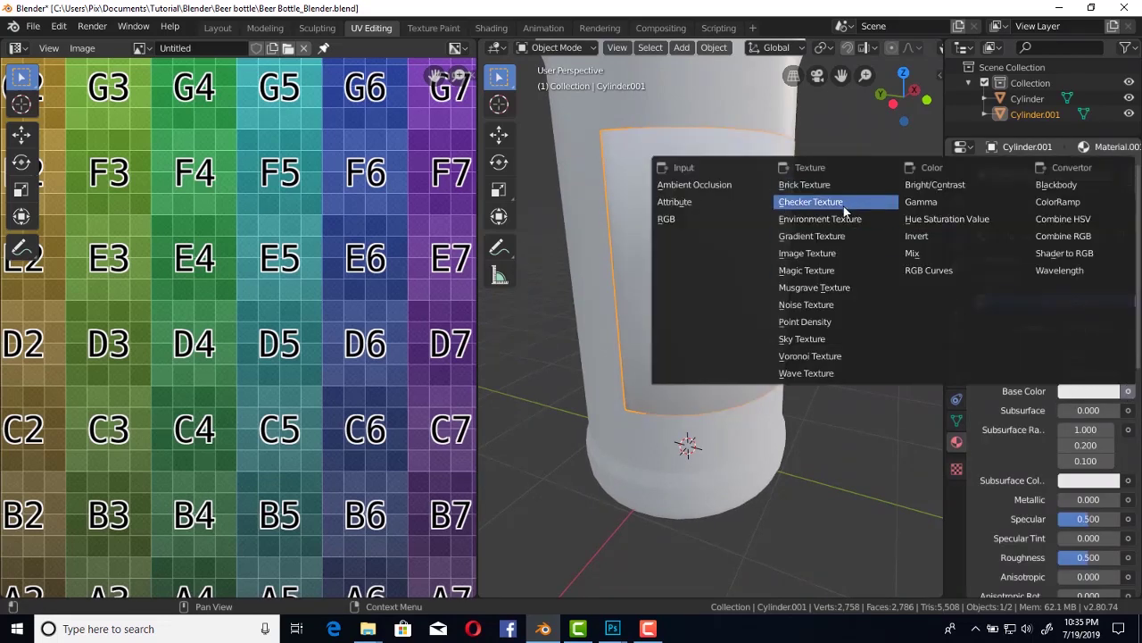
pyautogui.click(808, 254)
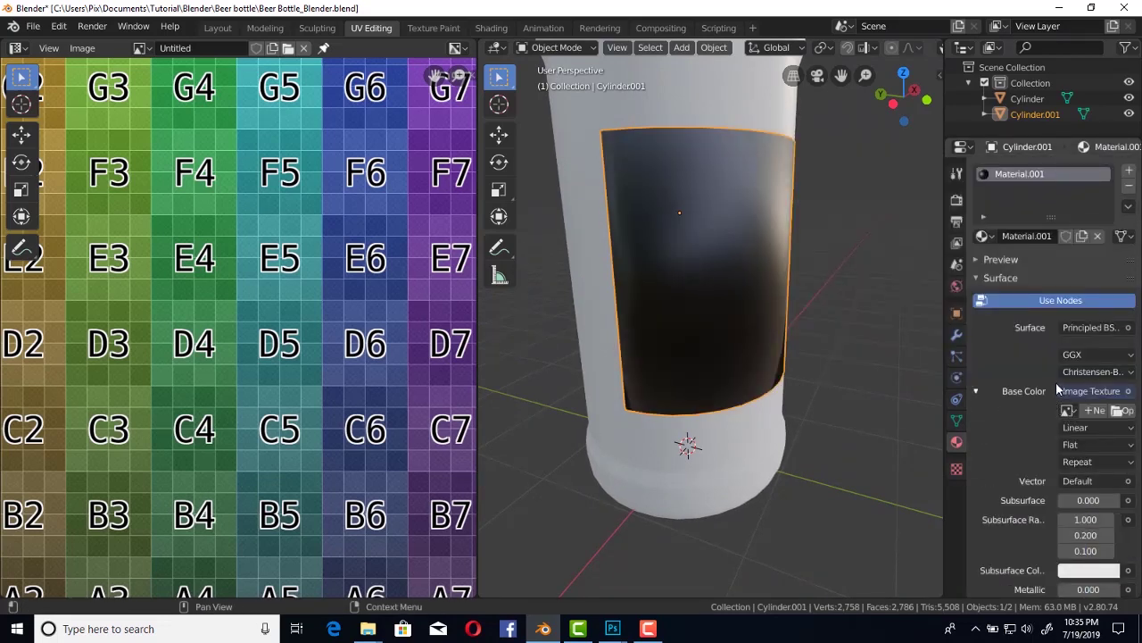
pyautogui.click(1068, 409)
pyautogui.click(929, 469)
# Select the label's UV islands, rotate them upright, then move and enlarge them.
pyautogui.press('Tab')
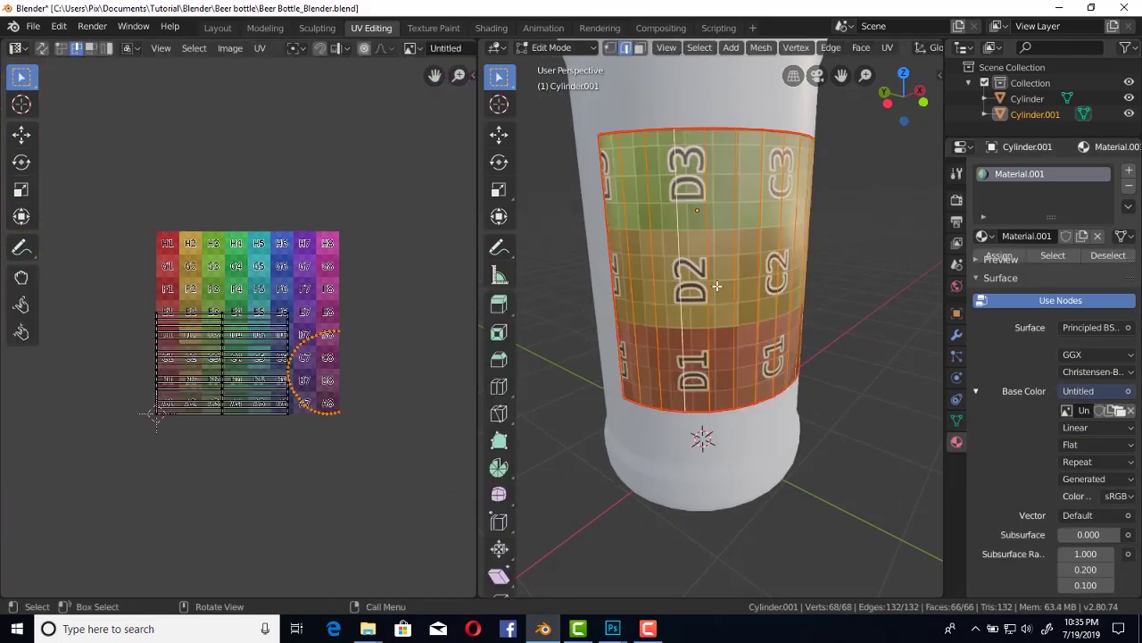
pyautogui.scroll(3, 241, 321)
pyautogui.press('l')
pyautogui.press('r')
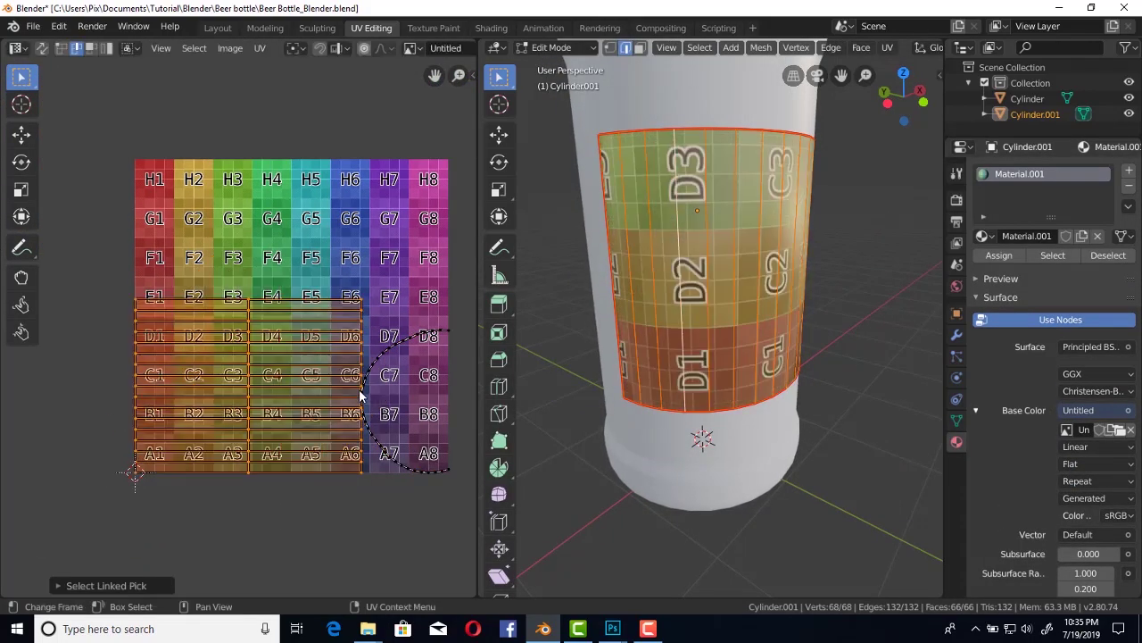
pyautogui.click(327, 347)
pyautogui.press('g')
pyautogui.click(312, 278)
pyautogui.press('s')
pyautogui.click(357, 331)
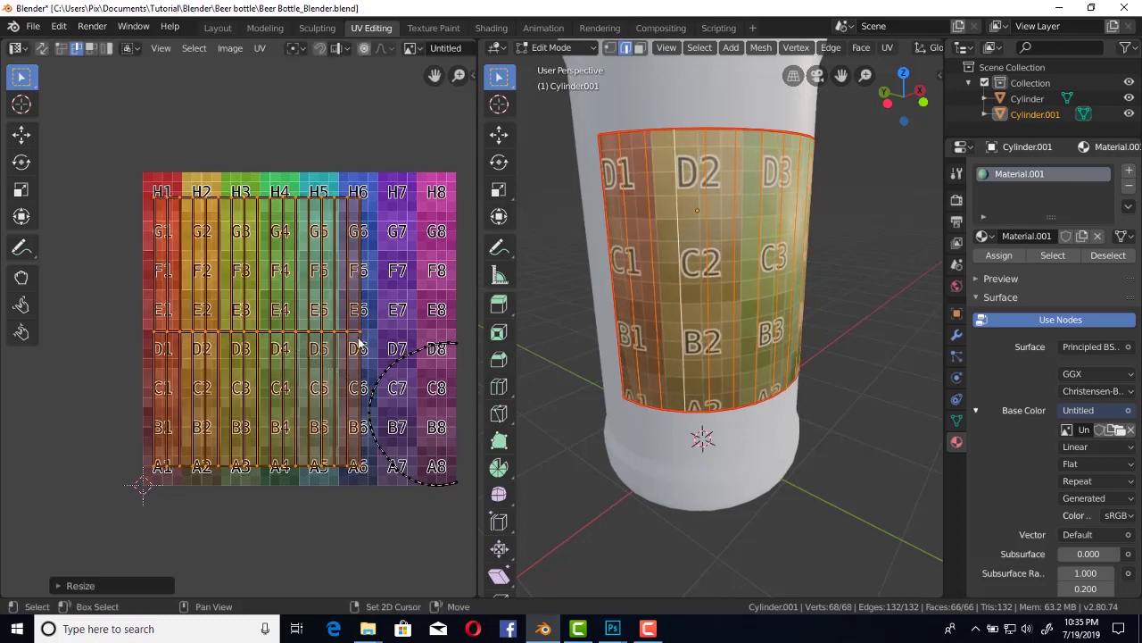
pyautogui.moveTo(321, 289); pyautogui.dragTo(330, 306, button='middle')
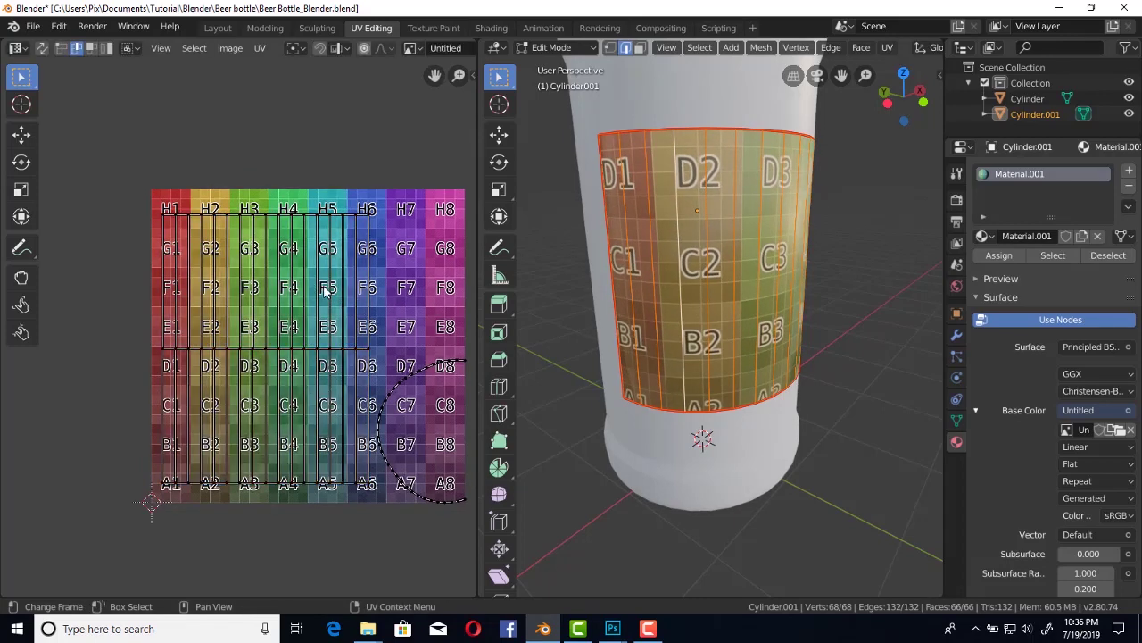
# Shift the islands down over grid rows D–A and rescale them to wrap the label evenly.
pyautogui.press('g')
pyautogui.click(318, 366)
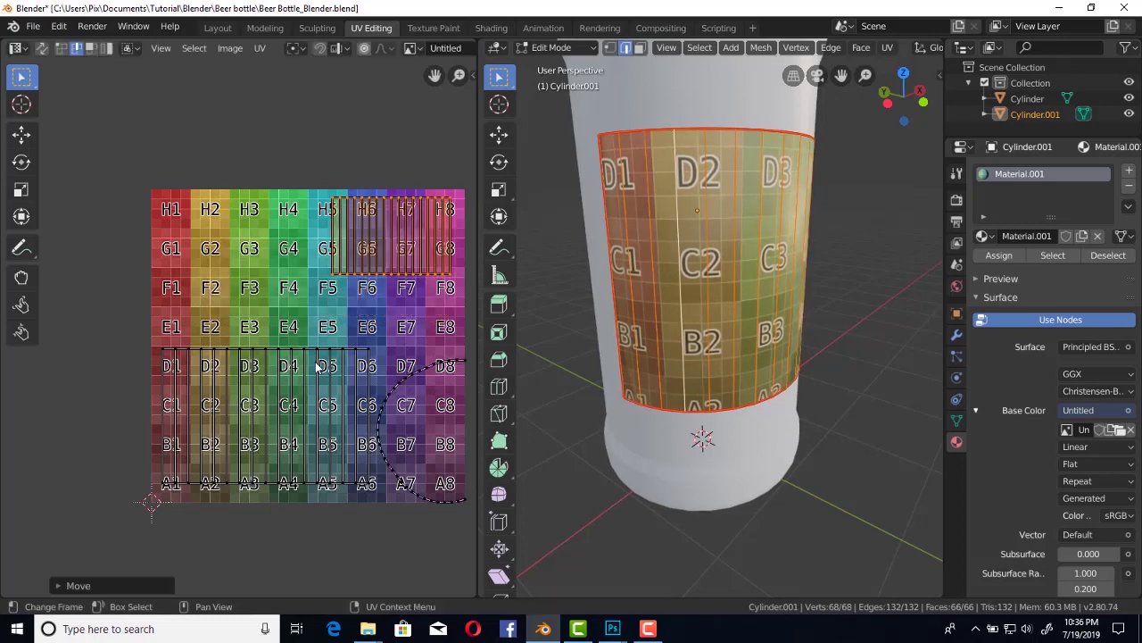
pyautogui.press('g')
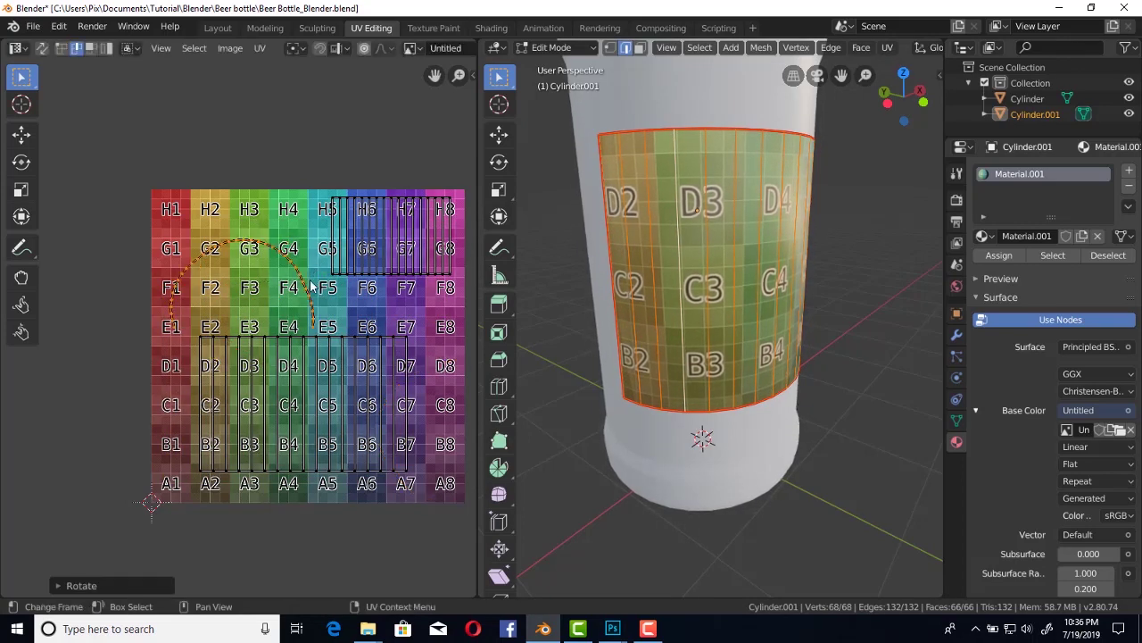
pyautogui.press('s')
pyautogui.click(719, 279)
pyautogui.press('Tab')
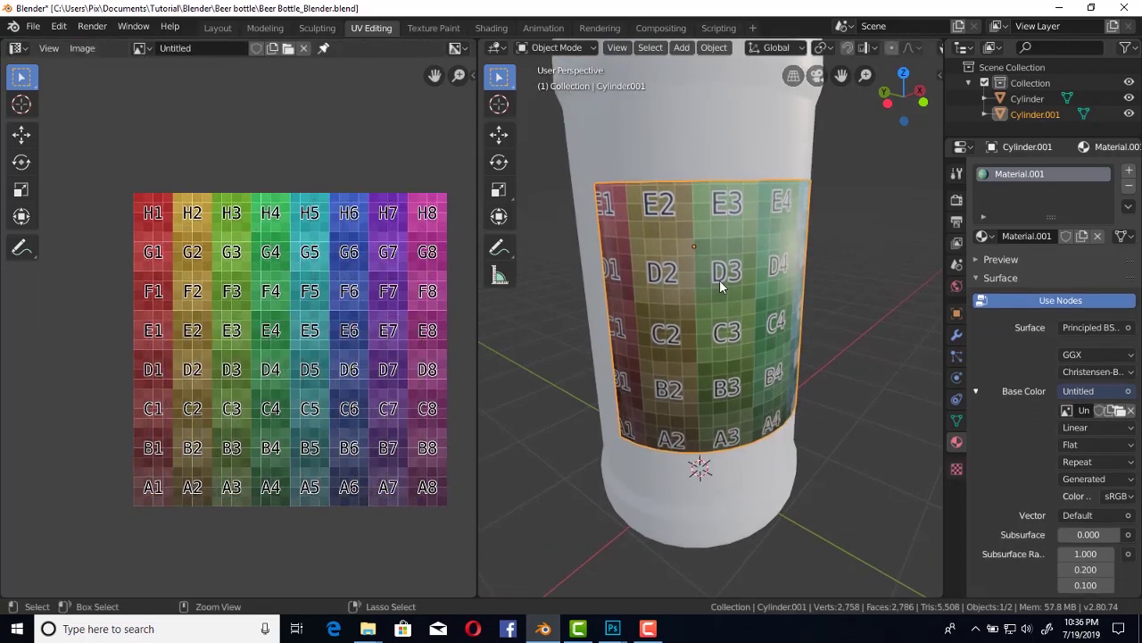
# Feed an Image Texture using the Untitled grid image into the bottle body's Base Color.
pyautogui.click(1127, 328)
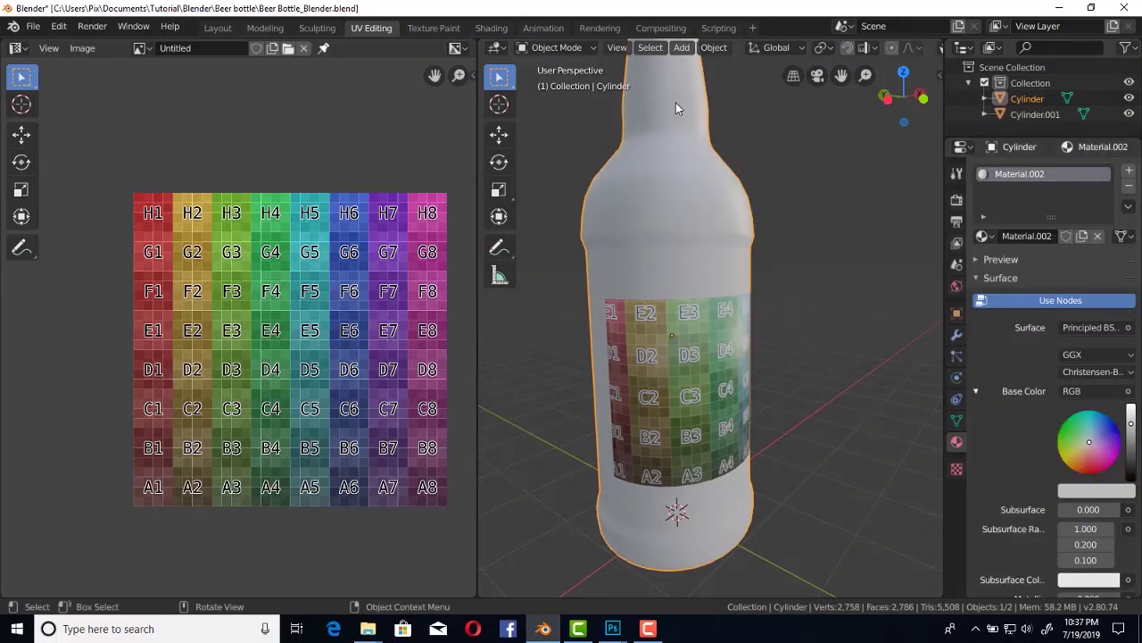
pyautogui.hotkey('ctrl', 'z')
pyautogui.click(1096, 327)
pyautogui.click(1128, 391)
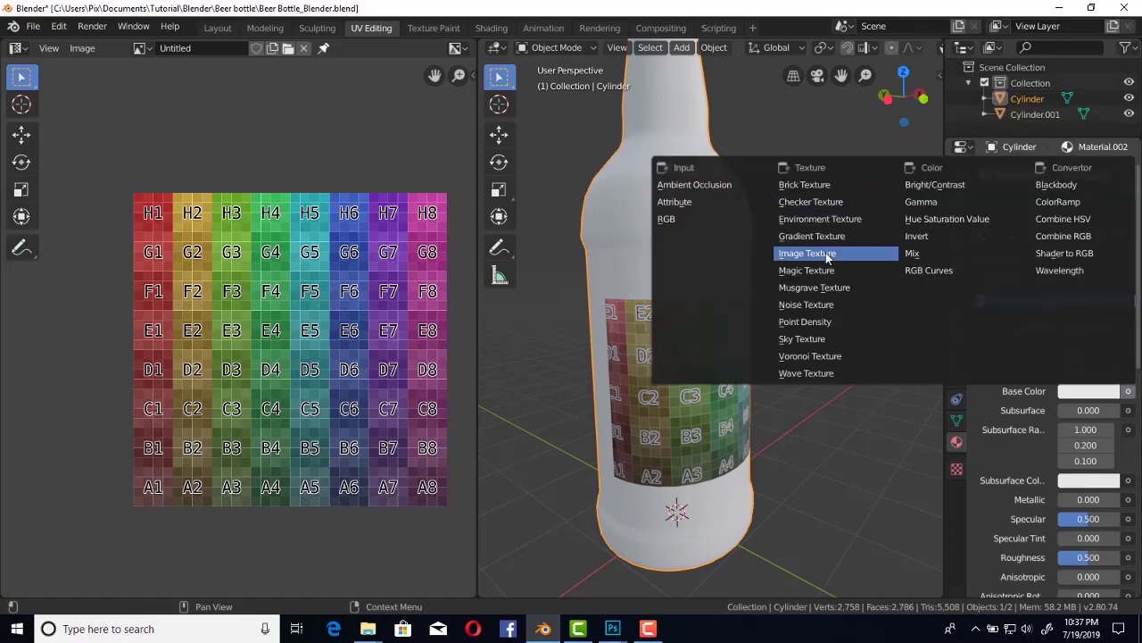
pyautogui.click(827, 253)
pyautogui.click(1067, 411)
pyautogui.click(919, 461)
# Select the whole bottle mesh in Edit Mode and Unwrap it so the grid covers it.
pyautogui.moveTo(758, 260)
pyautogui.mouseDown(button='middle')
pyautogui.moveTo(732, 254)
pyautogui.moveTo(754, 268)
pyautogui.moveTo(786, 232)
pyautogui.moveTo(782, 213)
pyautogui.moveTo(667, 270)
pyautogui.moveTo(757, 231)
pyautogui.mouseUp(button='middle')
pyautogui.press('Tab')
pyautogui.press('u')
pyautogui.click(757, 230)
pyautogui.scroll(-3, 776, 258)
pyautogui.press('Tab')
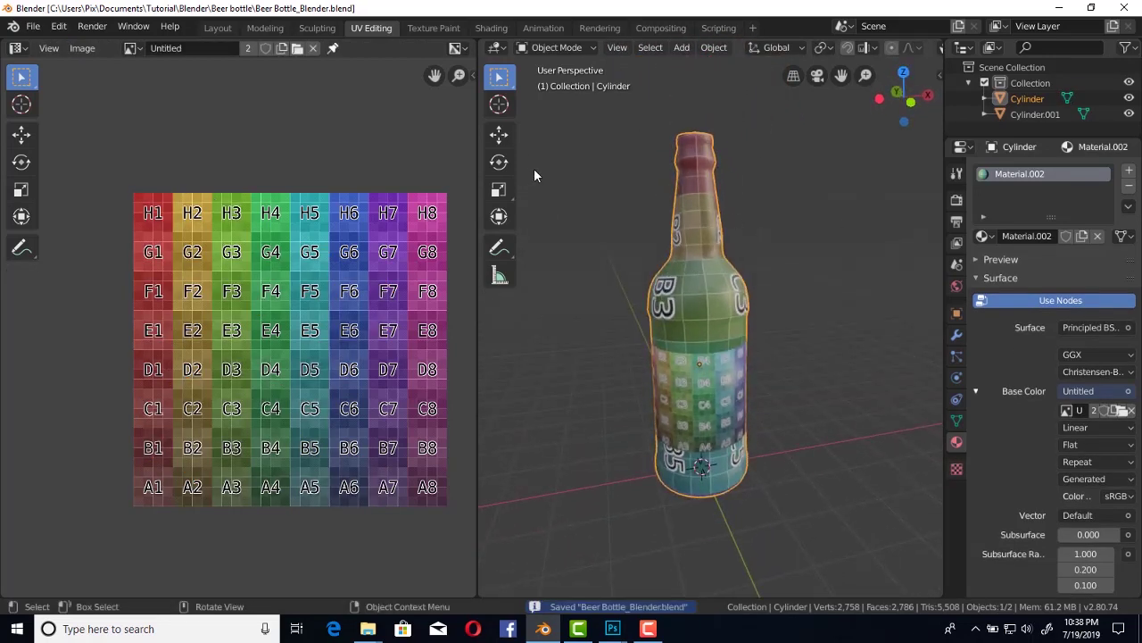
# Put the label Cylinder.001 into Edit Mode and widen the UV editor area.
pyautogui.click(686, 373)
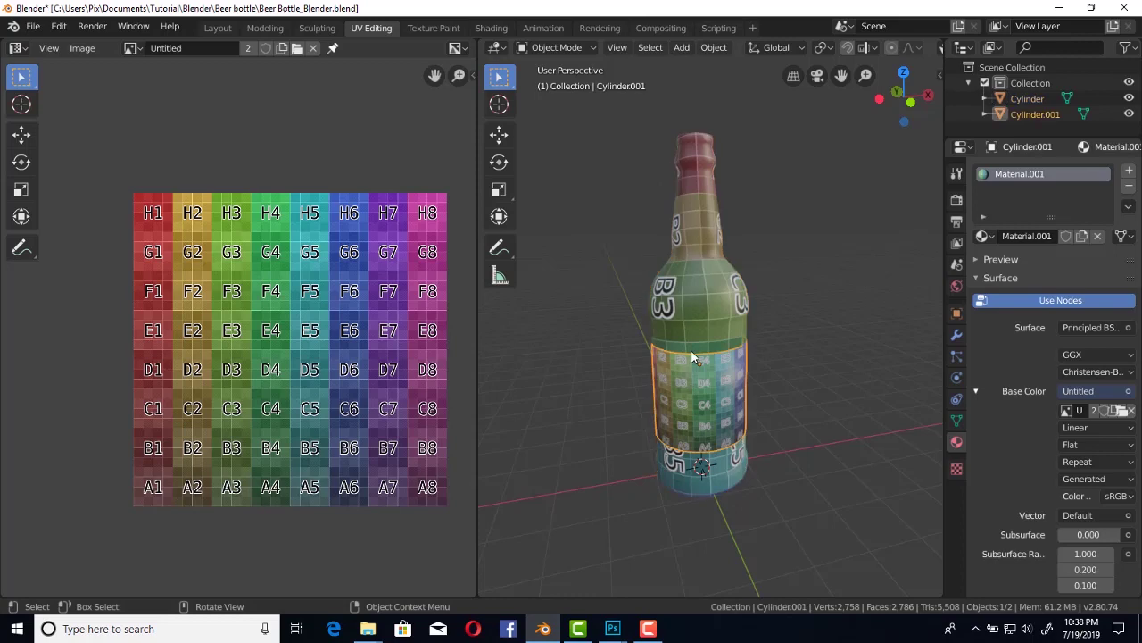
pyautogui.press('Tab')
pyautogui.scroll(4, 403, 268)
pyautogui.click(161, 47)
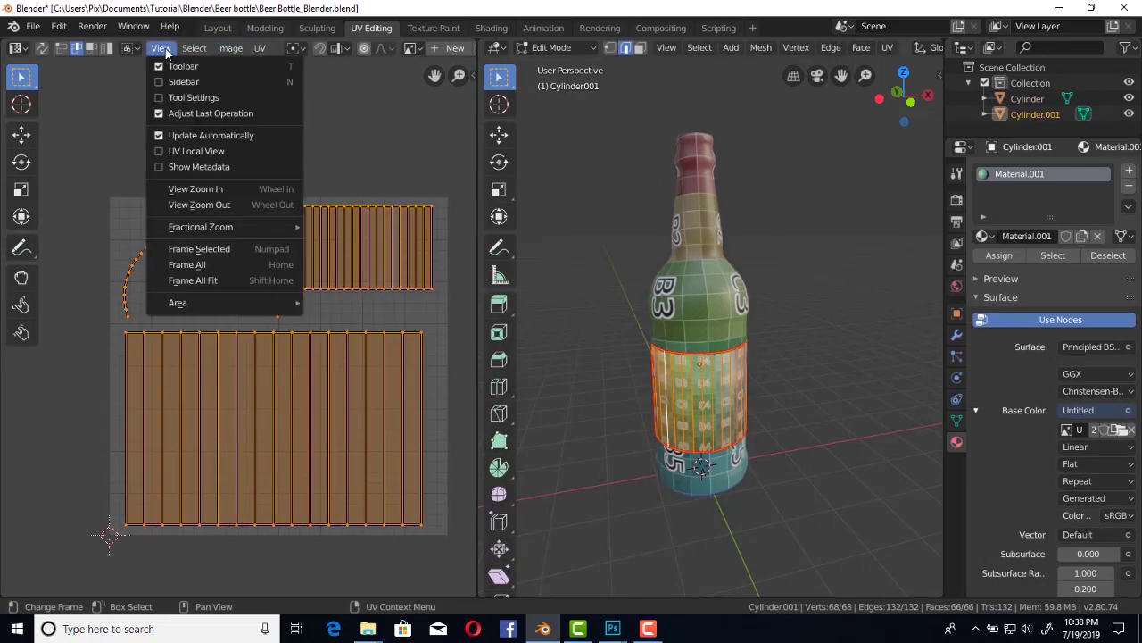
pyautogui.click(259, 47)
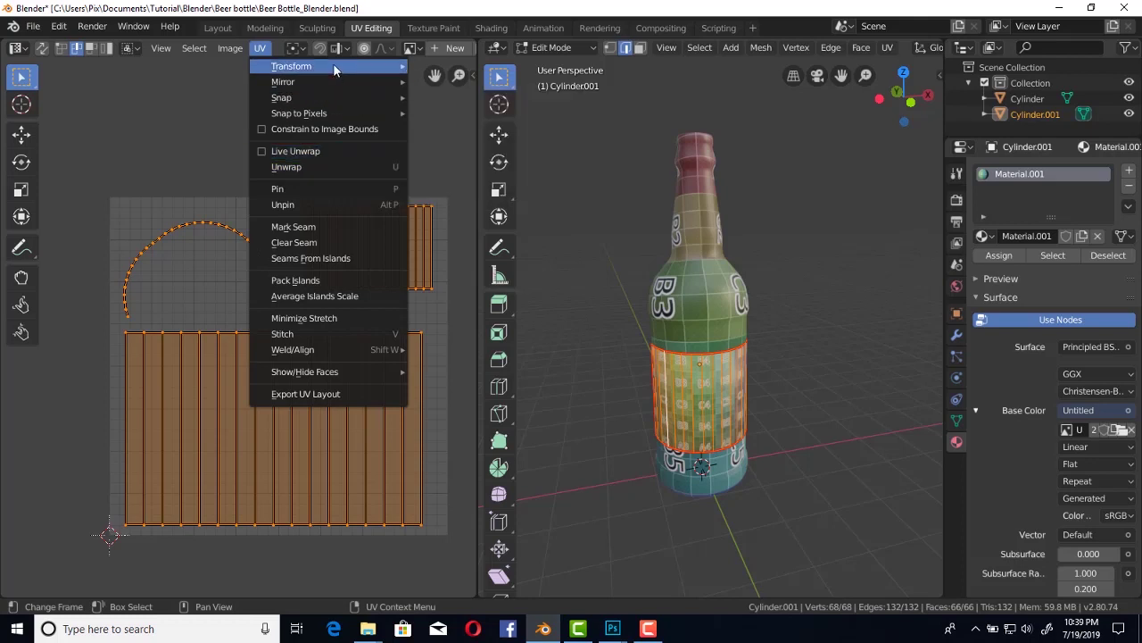
pyautogui.click(173, 49)
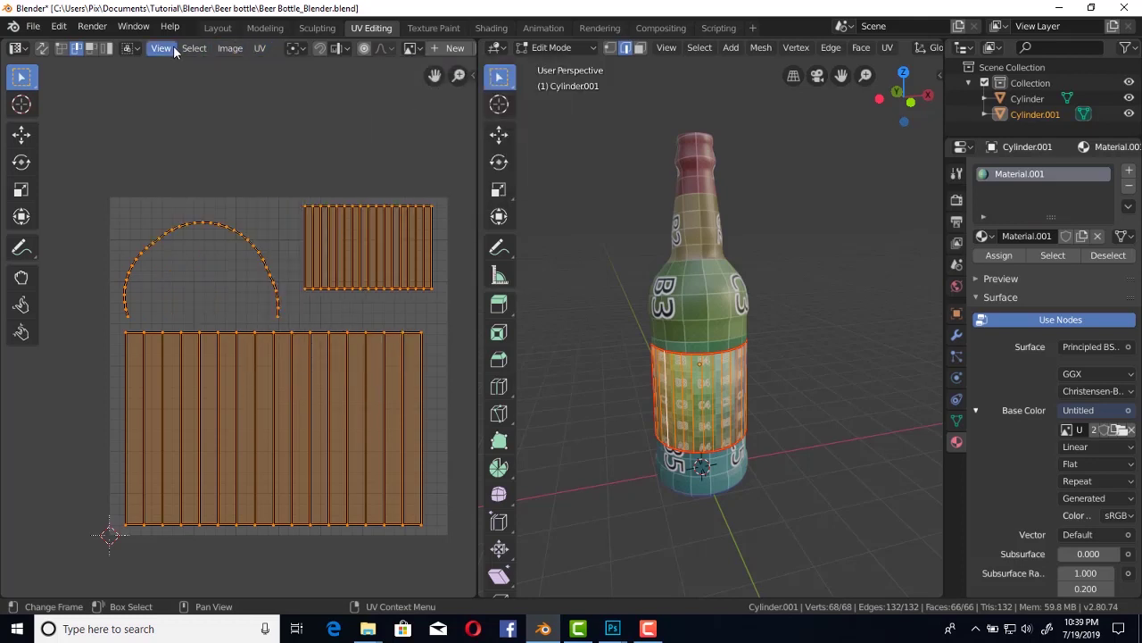
pyautogui.moveTo(479, 71); pyautogui.dragTo(647, 71)
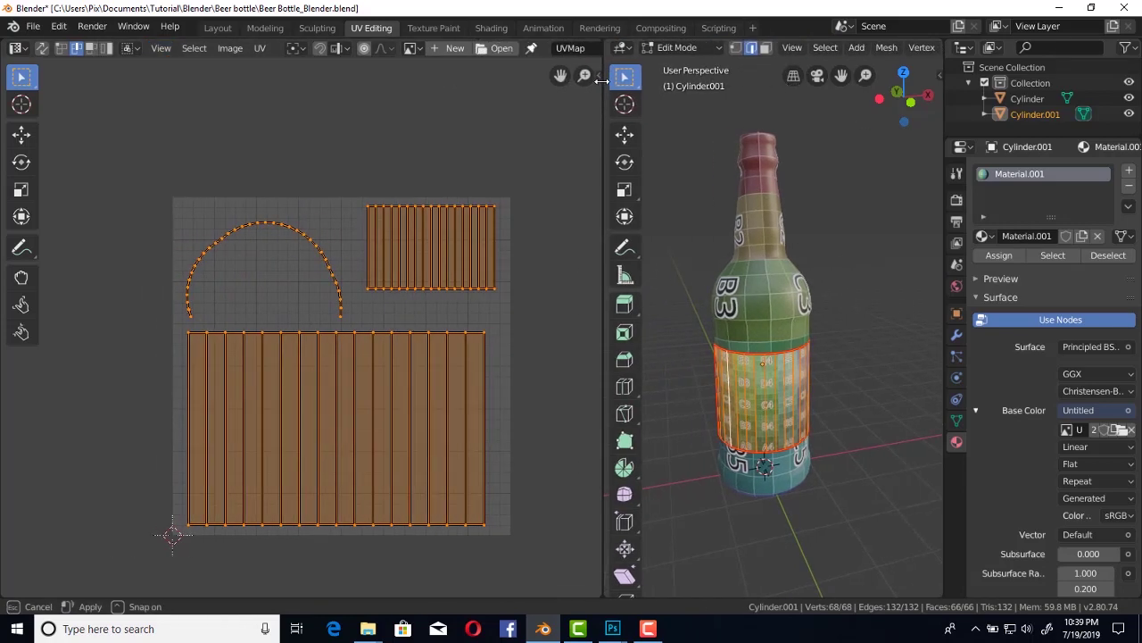
pyautogui.click(433, 49)
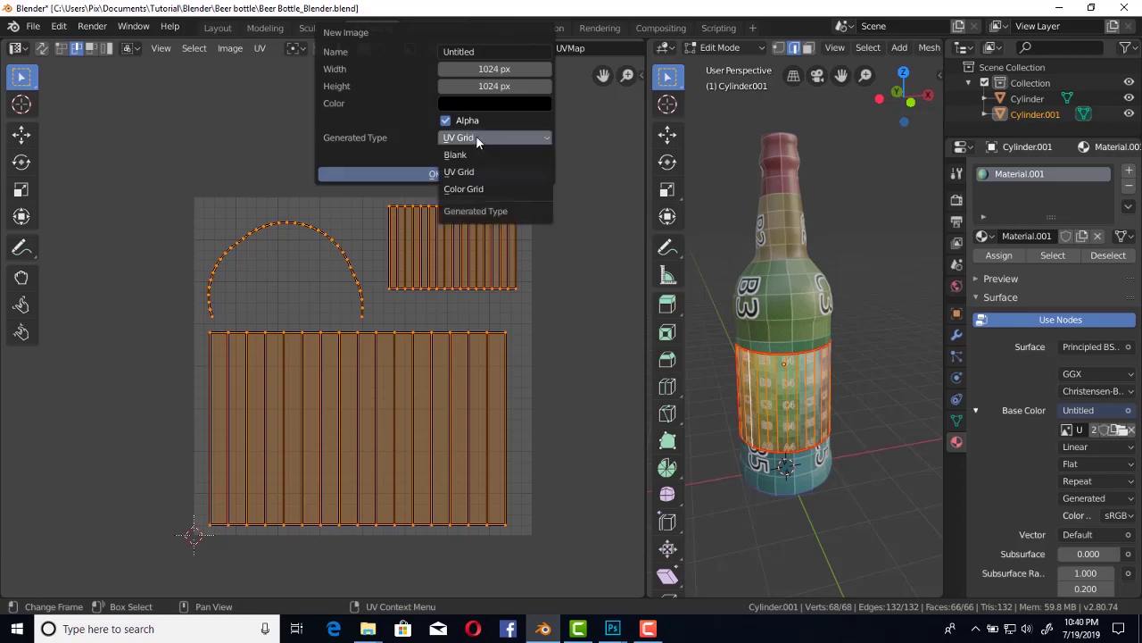
pyautogui.click(259, 49)
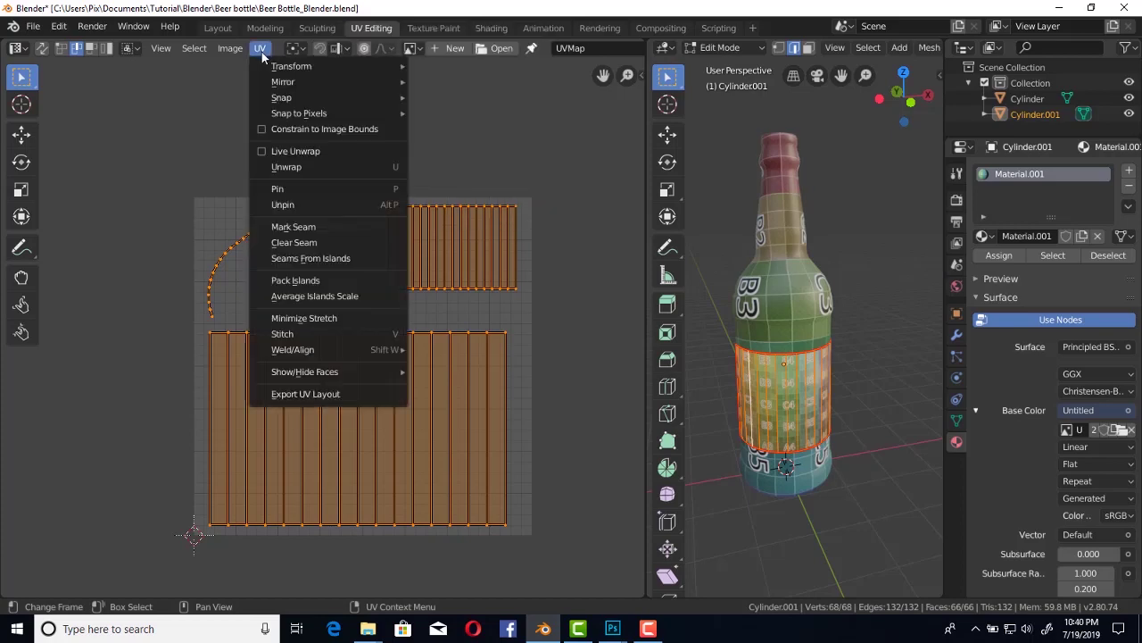
# Export the label's UV layout under the file name Beer_UV.png.
pyautogui.click(322, 394)
pyautogui.click(313, 85)
pyautogui.write('Beer_UV')
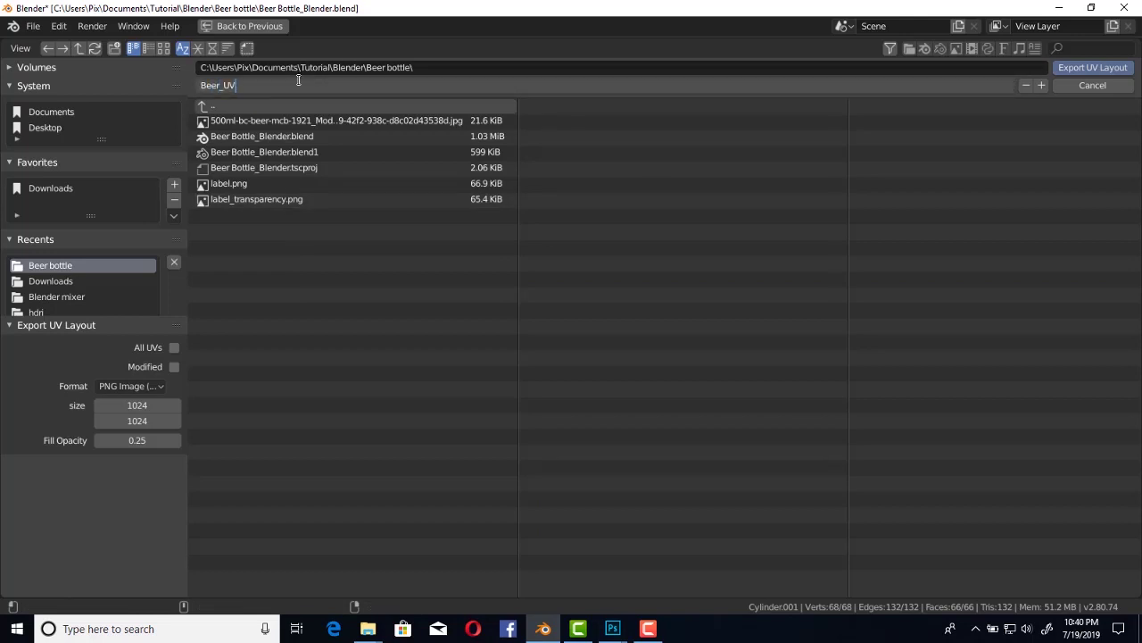
pyautogui.press('Return')
pyautogui.click(1092, 68)
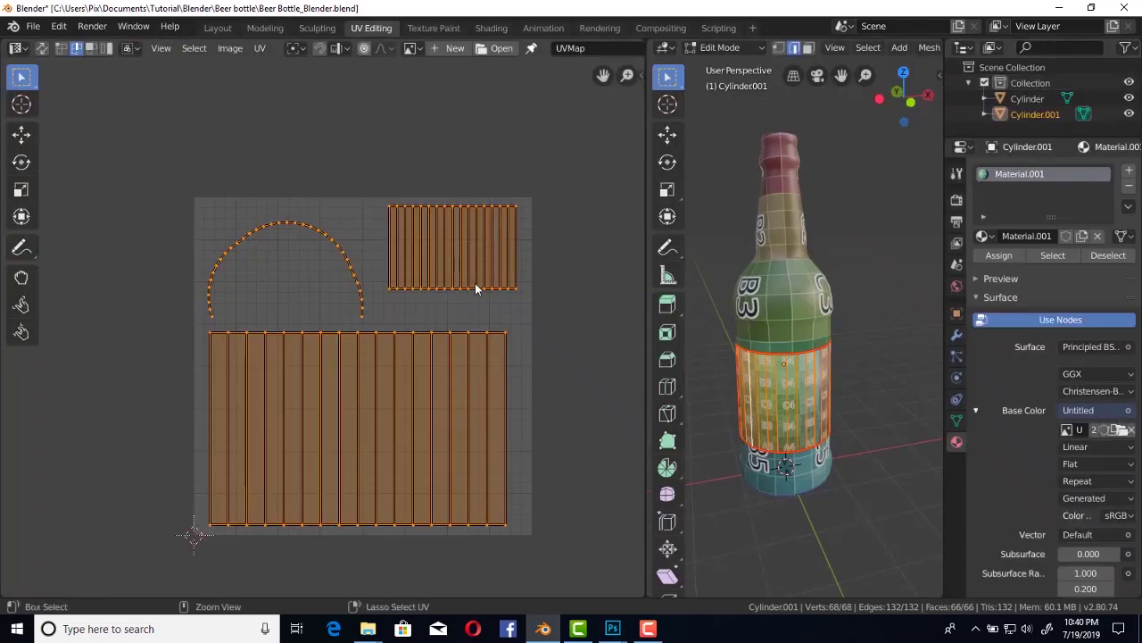
# Open Beer_UV.png in Photoshop and check its image size.
pyautogui.click(612, 628)
pyautogui.hotkey('ctrl', 'o')
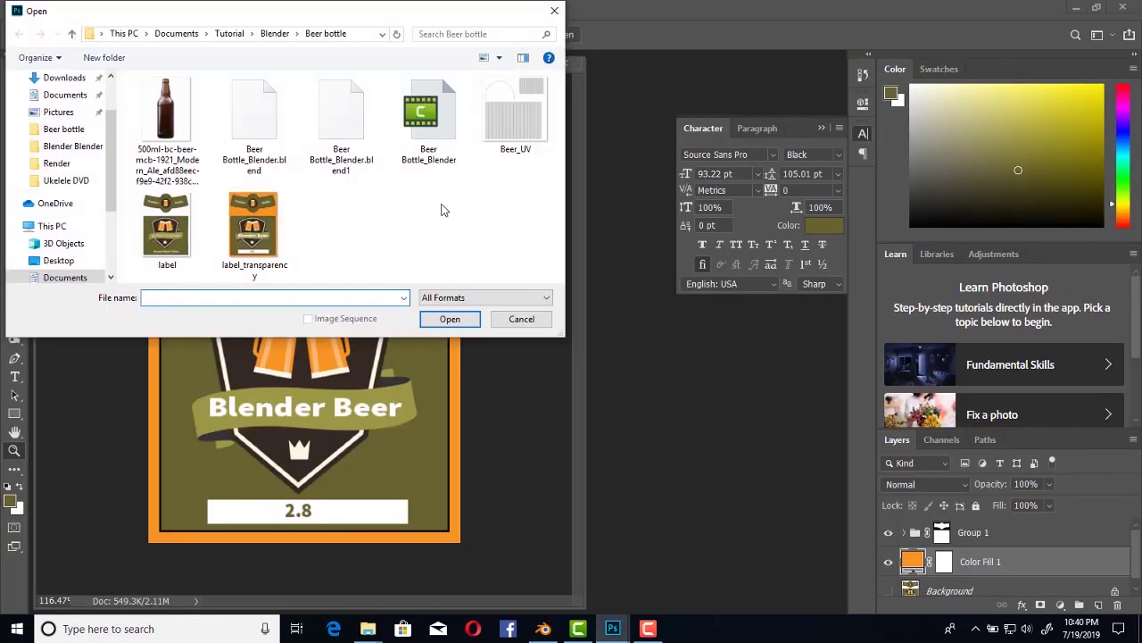
pyautogui.doubleClick(515, 113)
pyautogui.hotkey('ctrl', 'alt', 'i')
pyautogui.press('Return')
pyautogui.press('z')
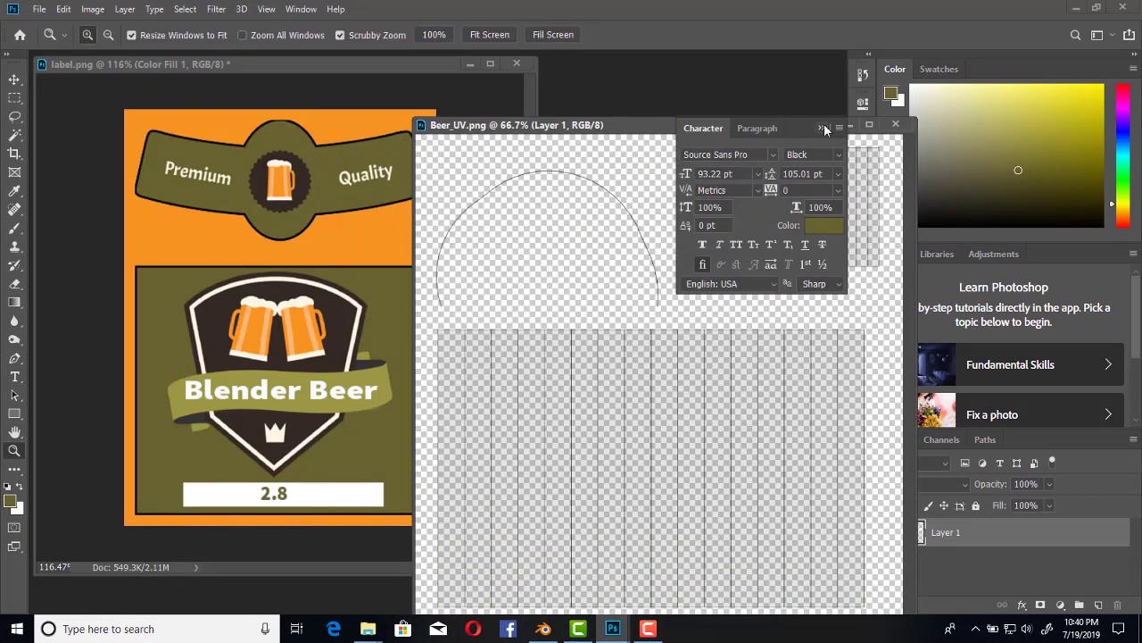
# Move the Group 1 label artwork from label.png into the Beer_UV layout.
pyautogui.click(327, 265)
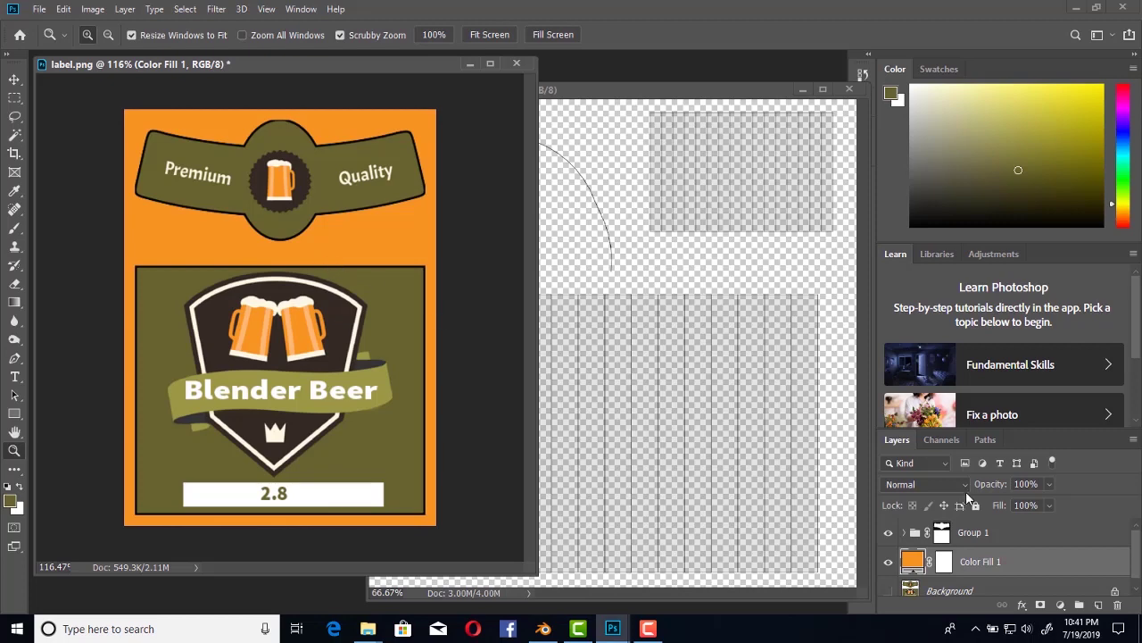
pyautogui.click(973, 532)
pyautogui.press('v')
pyautogui.moveTo(328, 341); pyautogui.dragTo(630, 453)
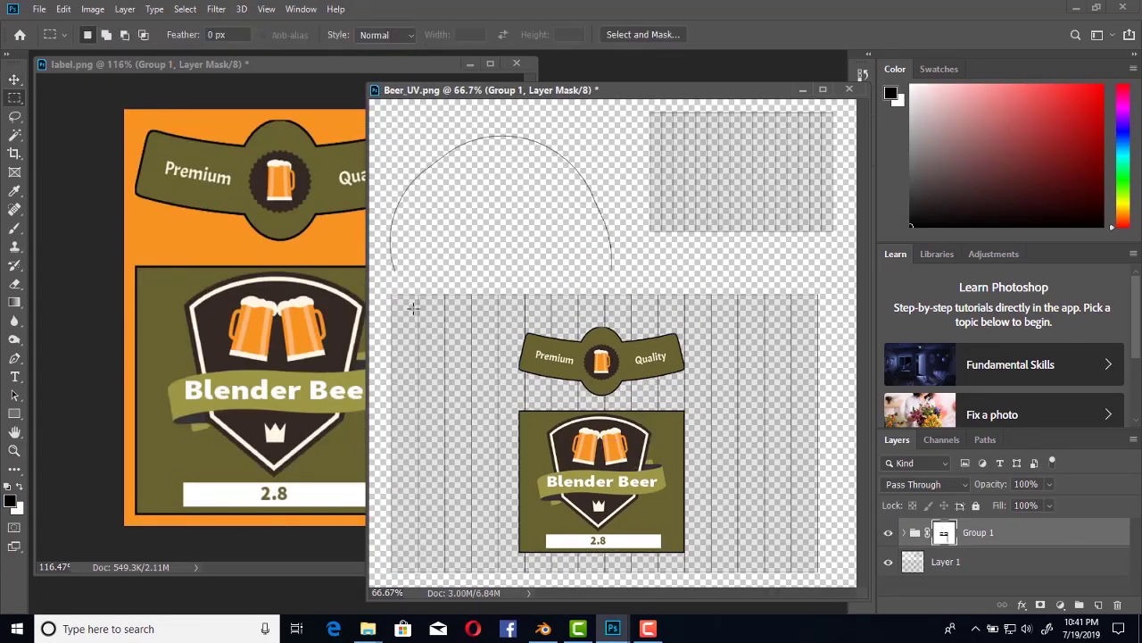
# Marquee the label body area and add a Solid Color orange fill layer over it.
pyautogui.moveTo(823, 578); pyautogui.dragTo(825, 582)
pyautogui.click(1060, 604)
pyautogui.click(1035, 450)
pyautogui.press('Escape')
pyautogui.click(1060, 604)
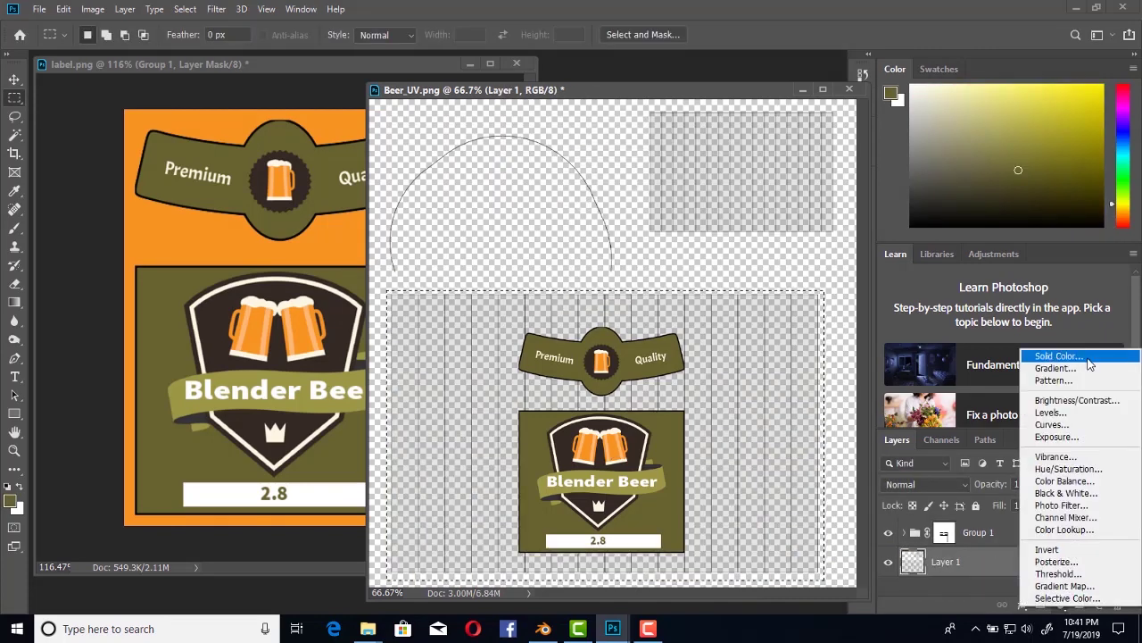
pyautogui.click(1036, 438)
pyautogui.click(625, 439)
pyautogui.press('Return')
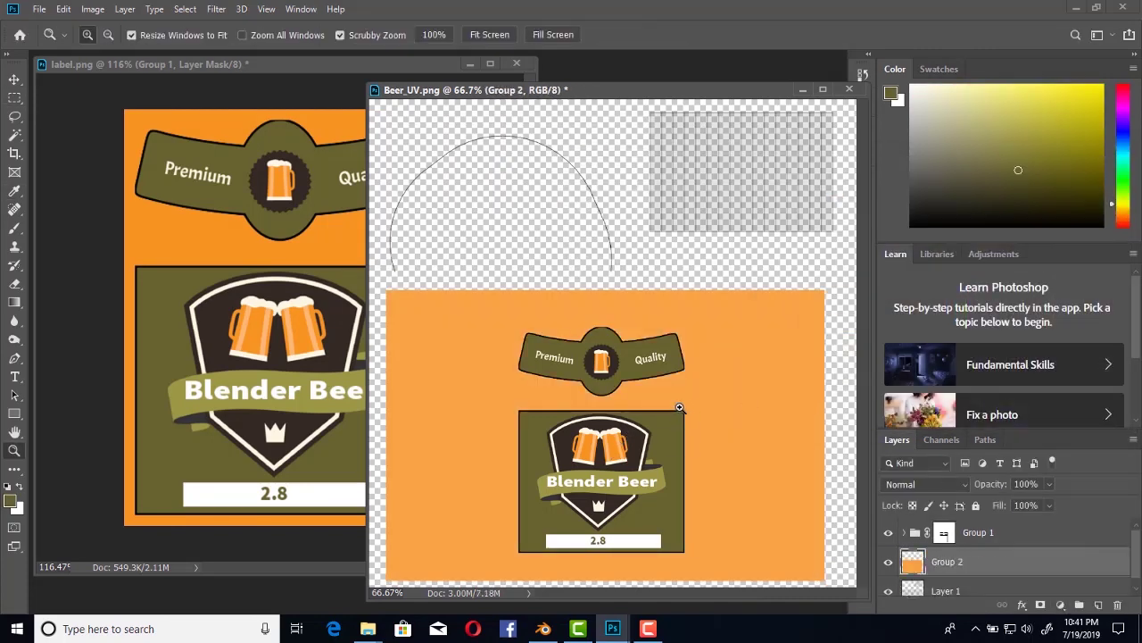
pyautogui.moveTo(673, 371)
pyautogui.mouseDown()
pyautogui.moveTo(721, 375)
pyautogui.moveTo(681, 372)
pyautogui.mouseUp()
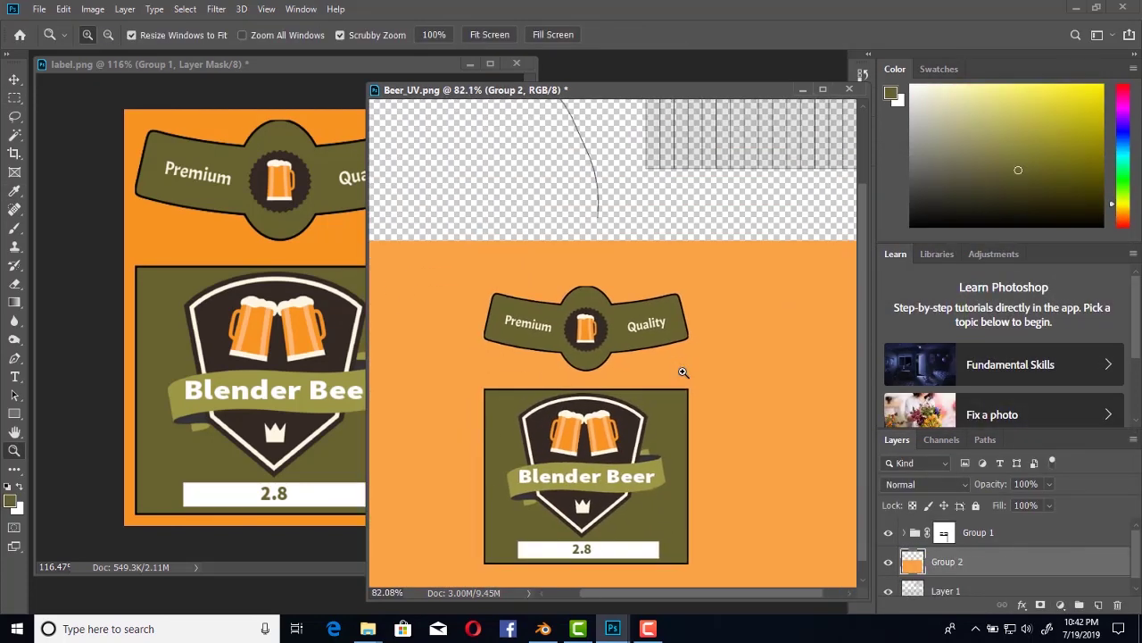
pyautogui.keyDown('alt'); pyautogui.click(944, 532); pyautogui.keyUp('alt')
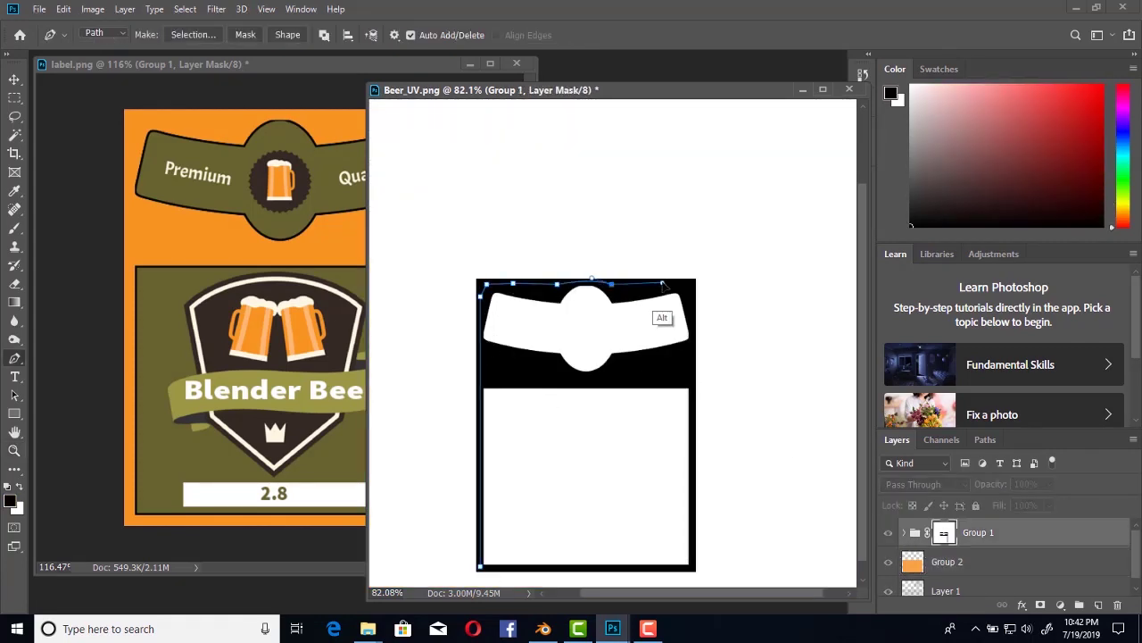
# Return from mask view to the full image and hide Layer 1's UV wireframe.
pyautogui.keyDown('alt'); pyautogui.scroll(5, 695, 406); pyautogui.keyUp('alt')
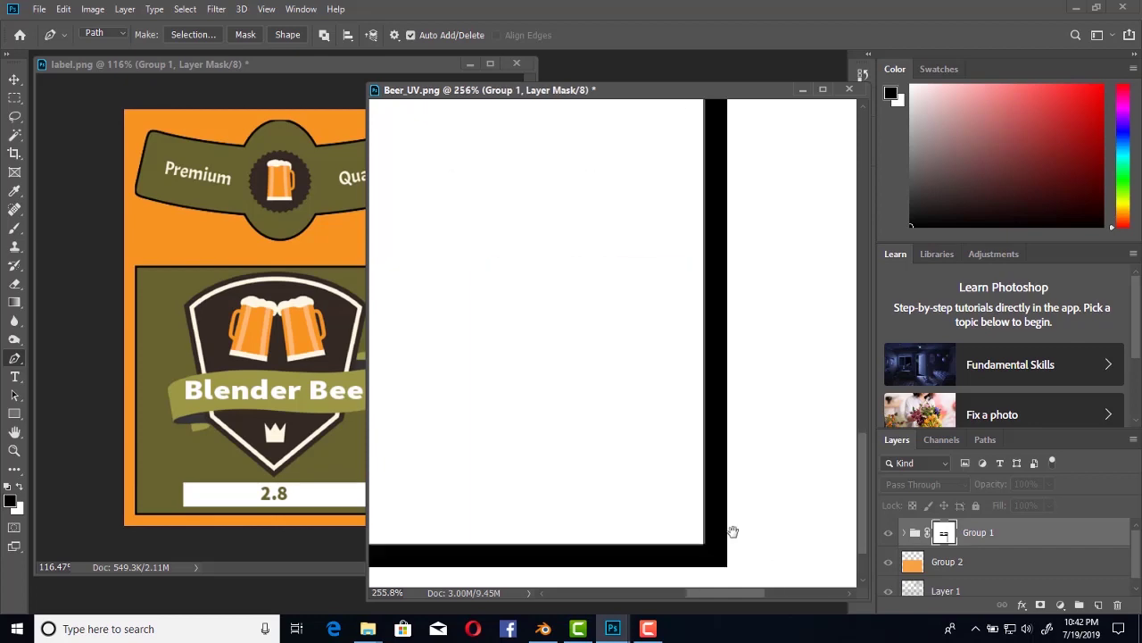
pyautogui.keyDown('alt'); pyautogui.scroll(-5, 670, 449); pyautogui.keyUp('alt')
pyautogui.keyDown('alt'); pyautogui.scroll(5, 572, 525); pyautogui.keyUp('alt')
pyautogui.keyDown('alt'); pyautogui.scroll(-5, 572, 525); pyautogui.keyUp('alt')
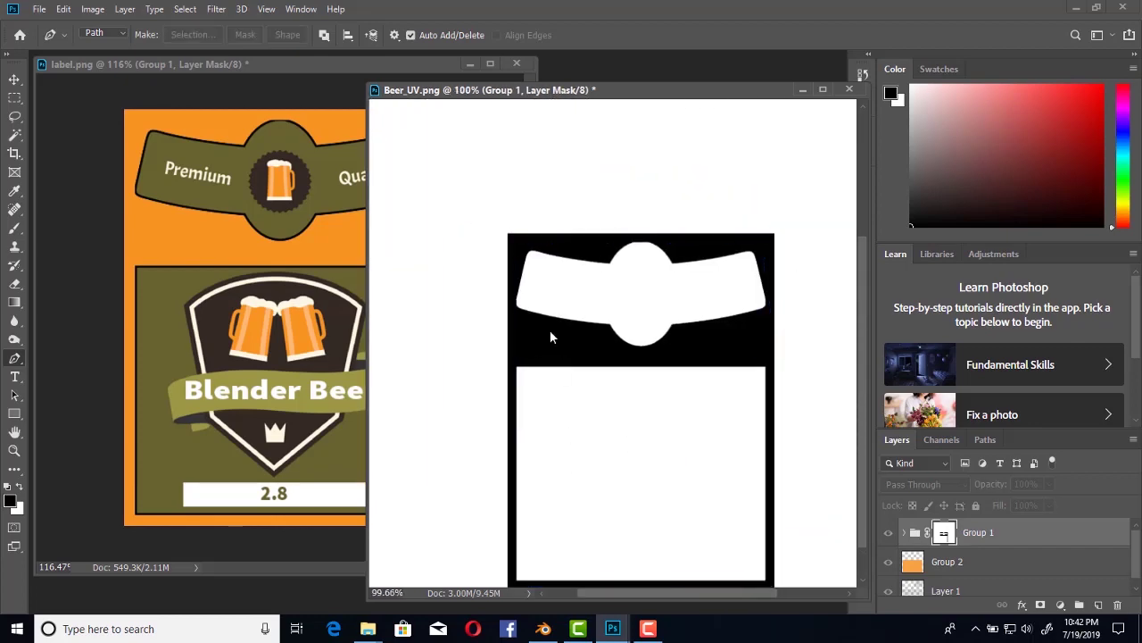
pyautogui.hotkey('ctrl', 'Return')
pyautogui.press('z')
pyautogui.keyDown('alt'); pyautogui.scroll(-3, 751, 353); pyautogui.keyUp('alt')
pyautogui.click(977, 535)
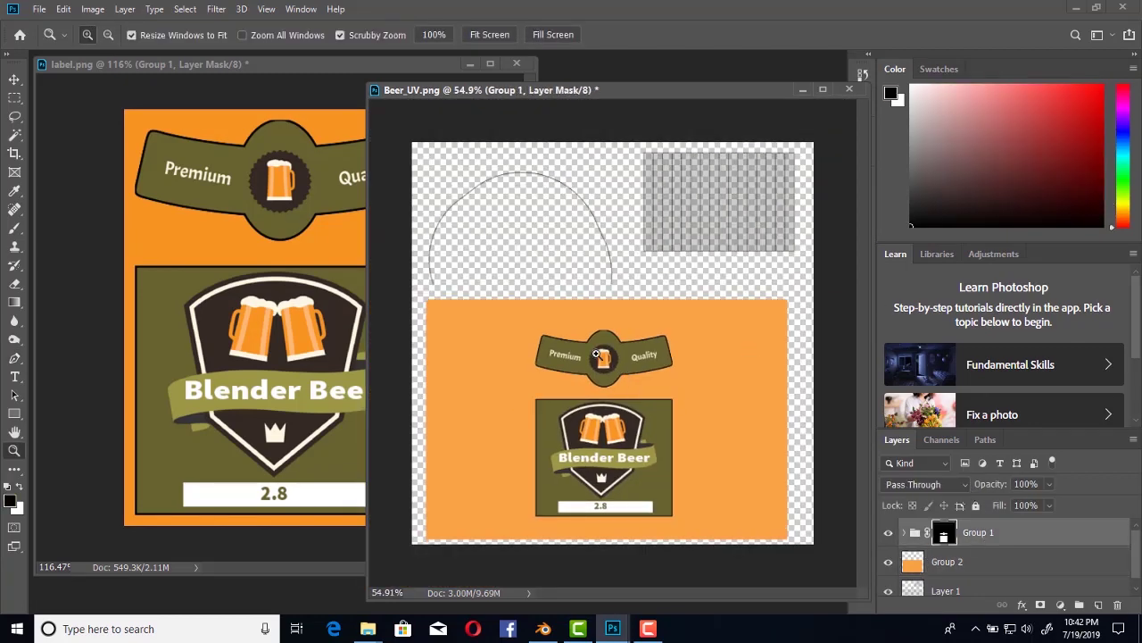
pyautogui.click(888, 591)
# Save the image as a PNG named Beer_UV_texture.
pyautogui.hotkey('ctrl', 'shift', 's')
pyautogui.click(249, 288)
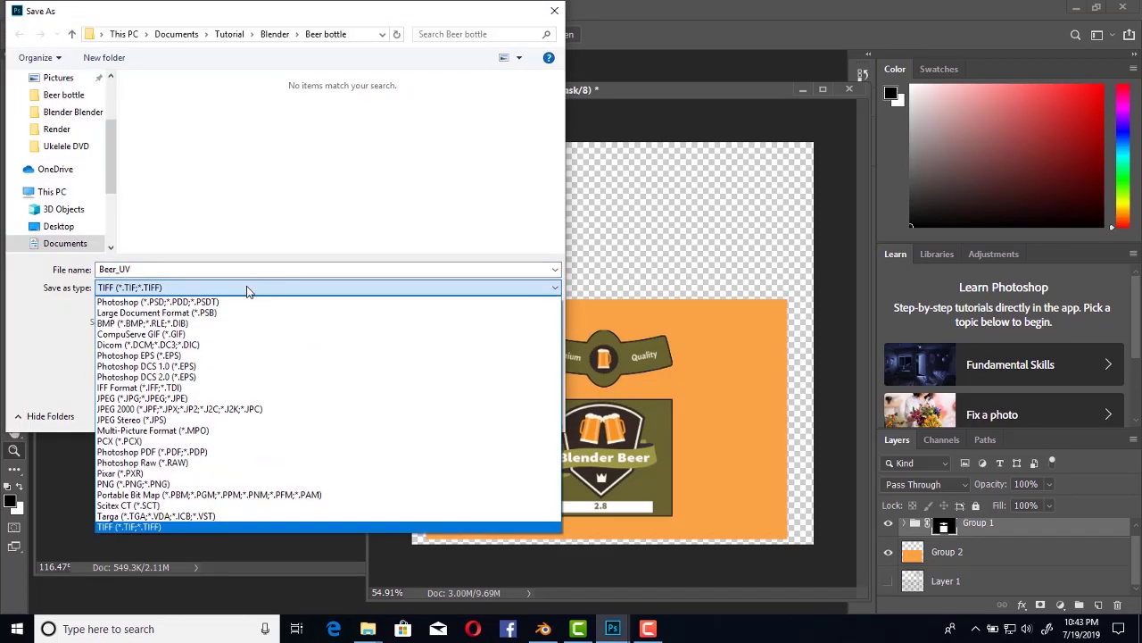
pyautogui.click(134, 483)
pyautogui.write('_te')
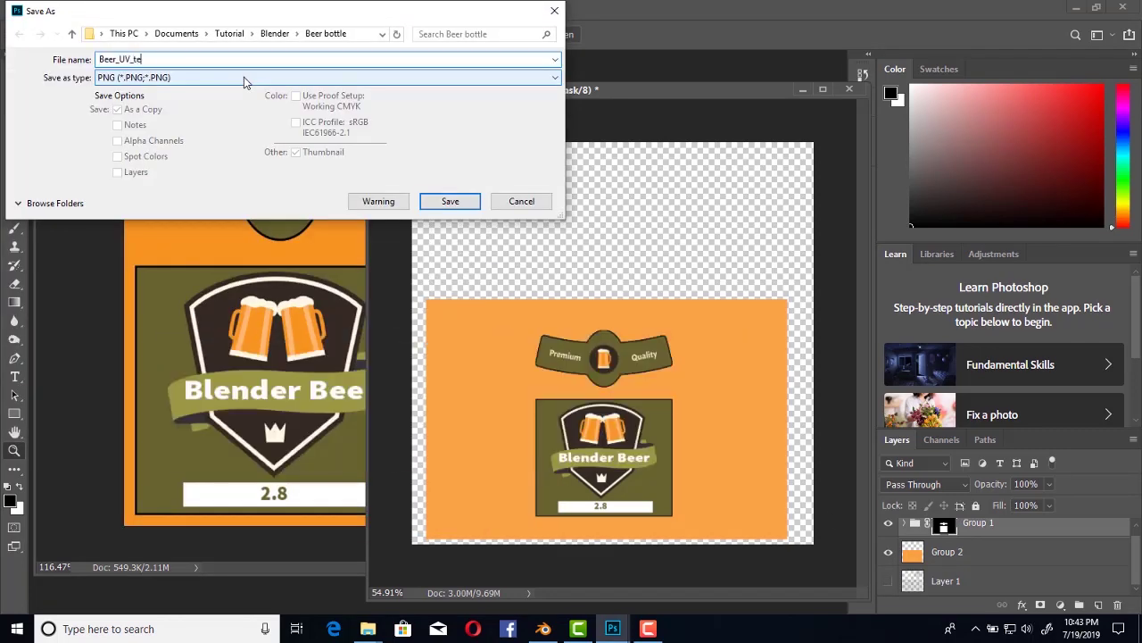
pyautogui.write('xture')
pyautogui.click(473, 204)
pyautogui.hotkey('alt', 'Tab')
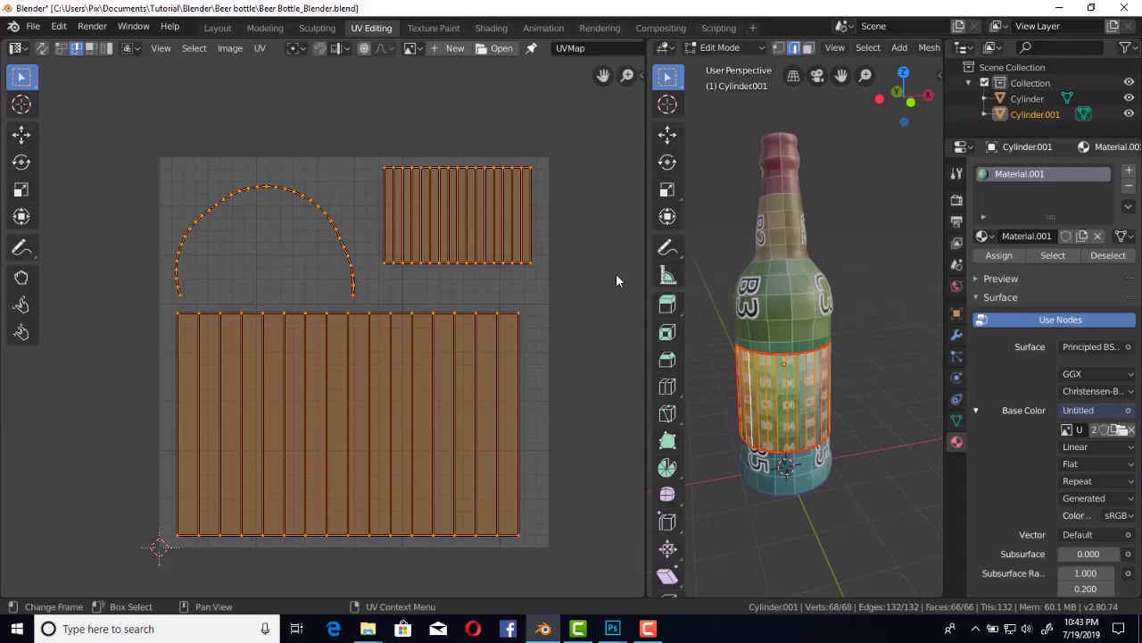
# In the Shading workspace, load Beer_UV_texture.png into the label's Image Texture node.
pyautogui.press('Tab')
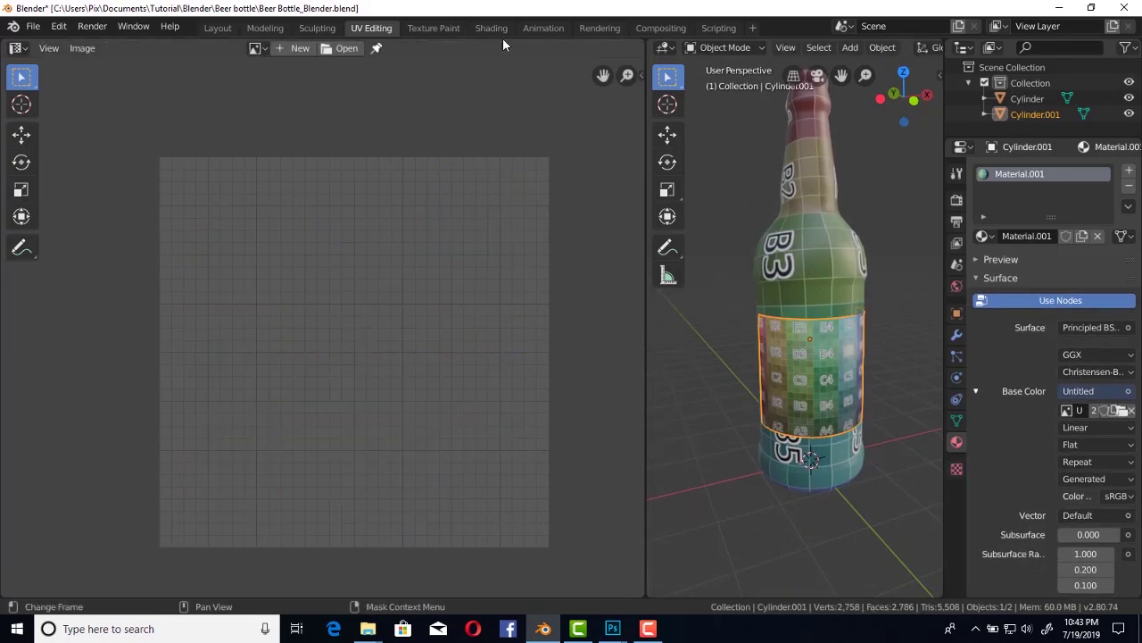
pyautogui.click(492, 27)
pyautogui.click(461, 459)
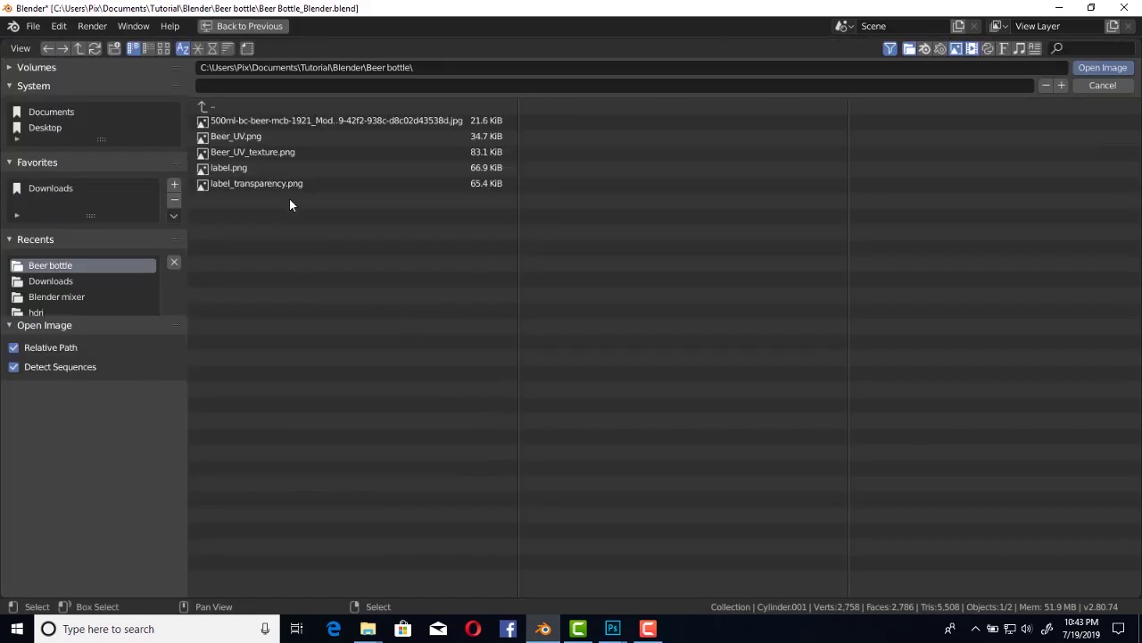
pyautogui.doubleClick(268, 154)
pyautogui.scroll(3, 580, 223)
pyautogui.moveTo(623, 219); pyautogui.dragTo(629, 241, button='middle')
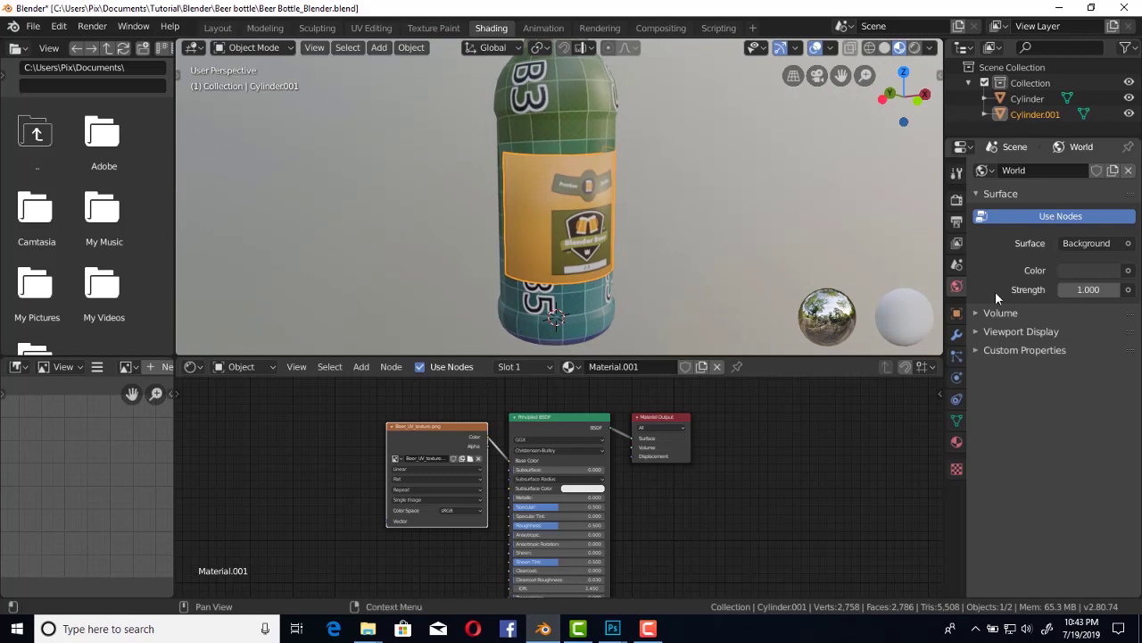
# Give the label material Metallic 0.146 and Roughness 0.343, then select the bottle body.
pyautogui.click(957, 441)
pyautogui.scroll(-6, 1012, 407)
pyautogui.scroll(-1, 1076, 342)
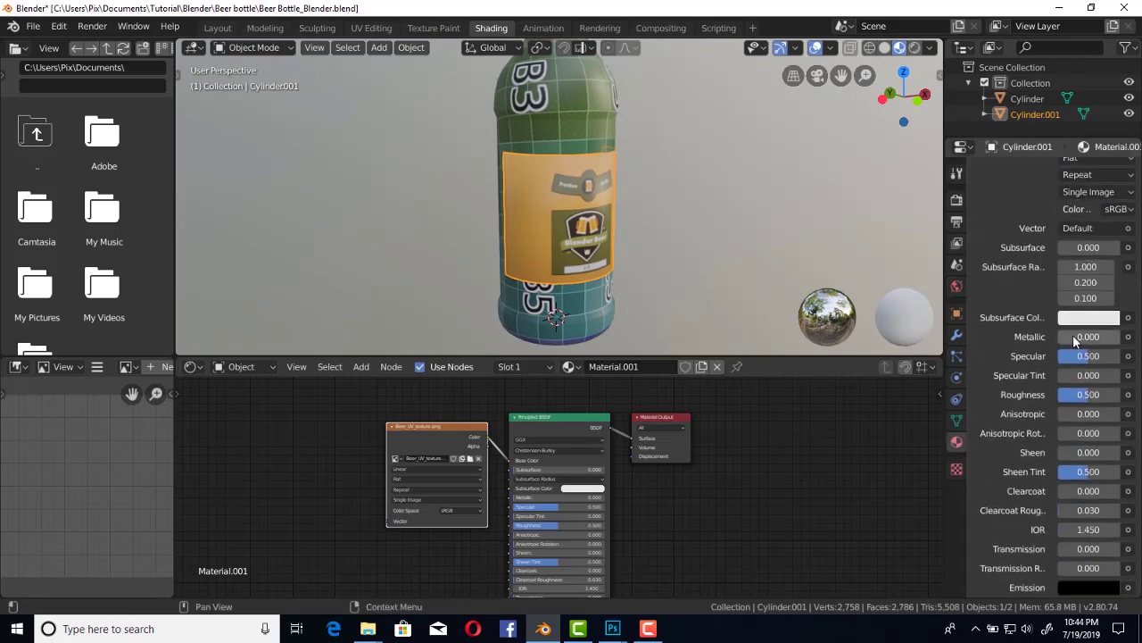
pyautogui.moveTo(1092, 395); pyautogui.dragTo(1086, 391)
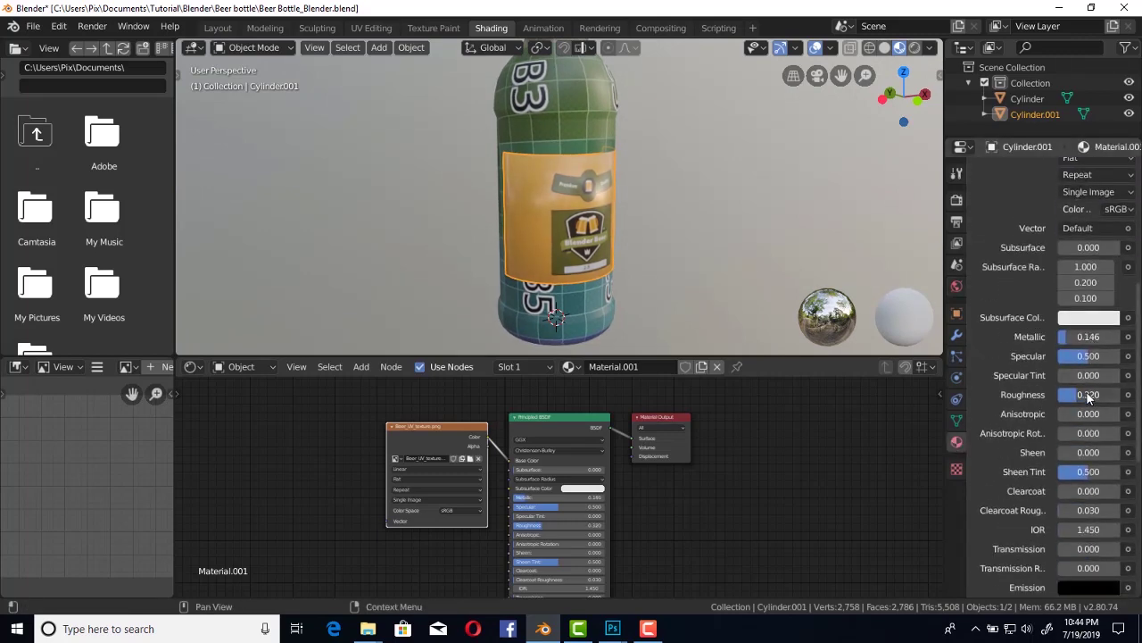
pyautogui.scroll(3, 536, 178)
pyautogui.moveTo(544, 179); pyautogui.dragTo(527, 164, button='middle')
pyautogui.scroll(-3, 553, 170)
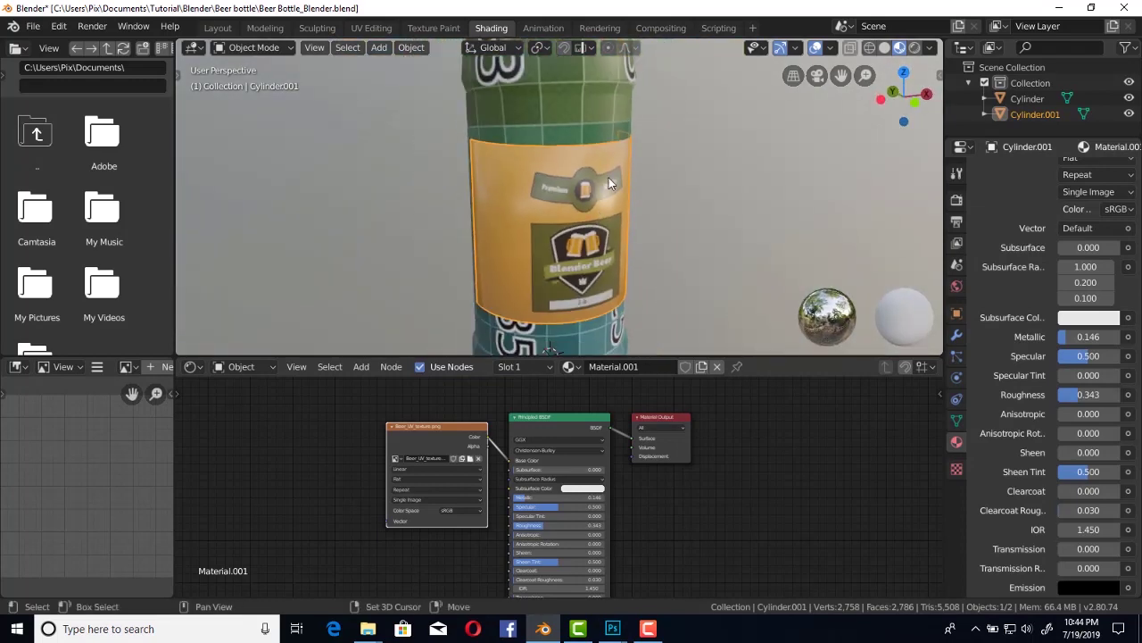
pyautogui.moveTo(609, 178); pyautogui.dragTo(639, 195, button='middle')
pyautogui.click(636, 197)
pyautogui.scroll(7, 1053, 357)
# Unlink the bottle's image texture and delete the Ambient Occlusion node.
pyautogui.click(1131, 371)
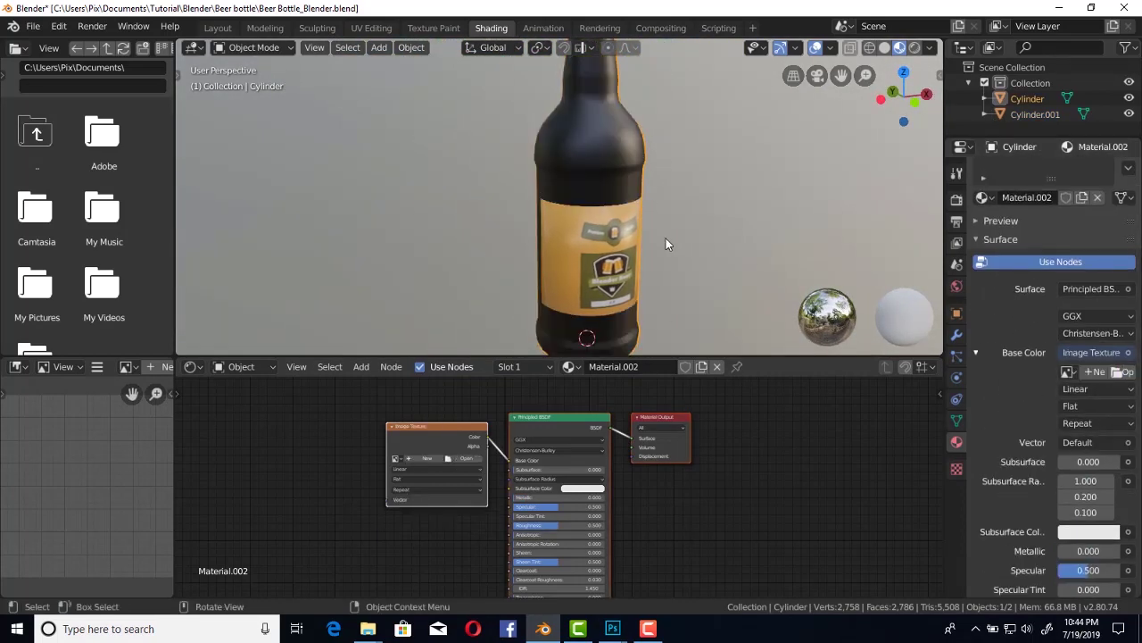
pyautogui.click(1128, 352)
pyautogui.click(636, 387)
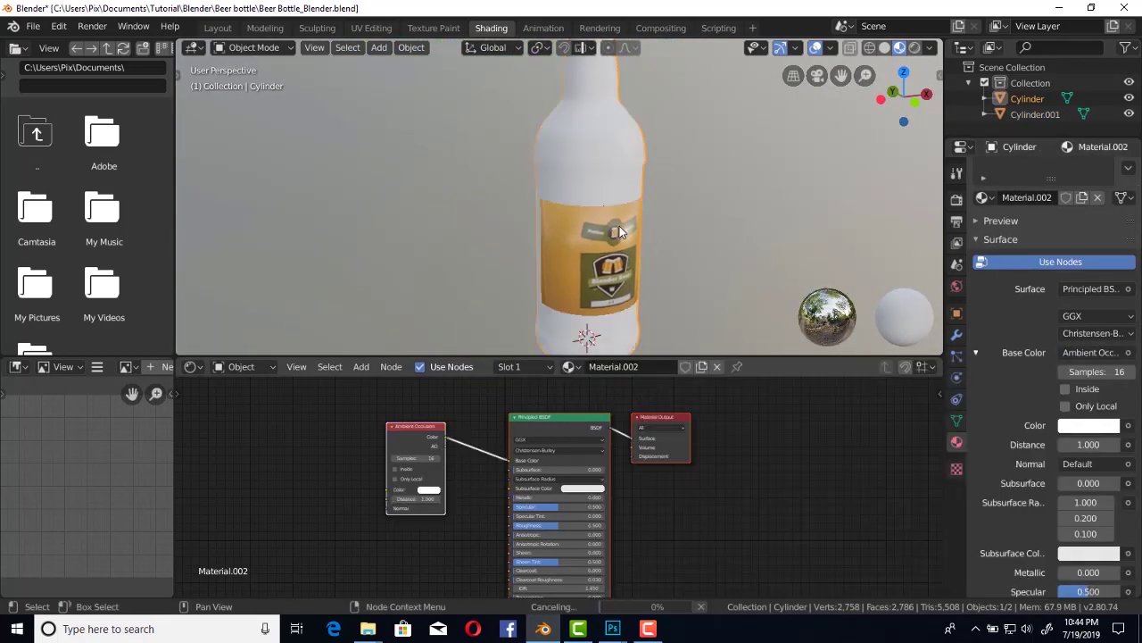
pyautogui.scroll(2, 636, 165)
pyautogui.scroll(-2, 454, 449)
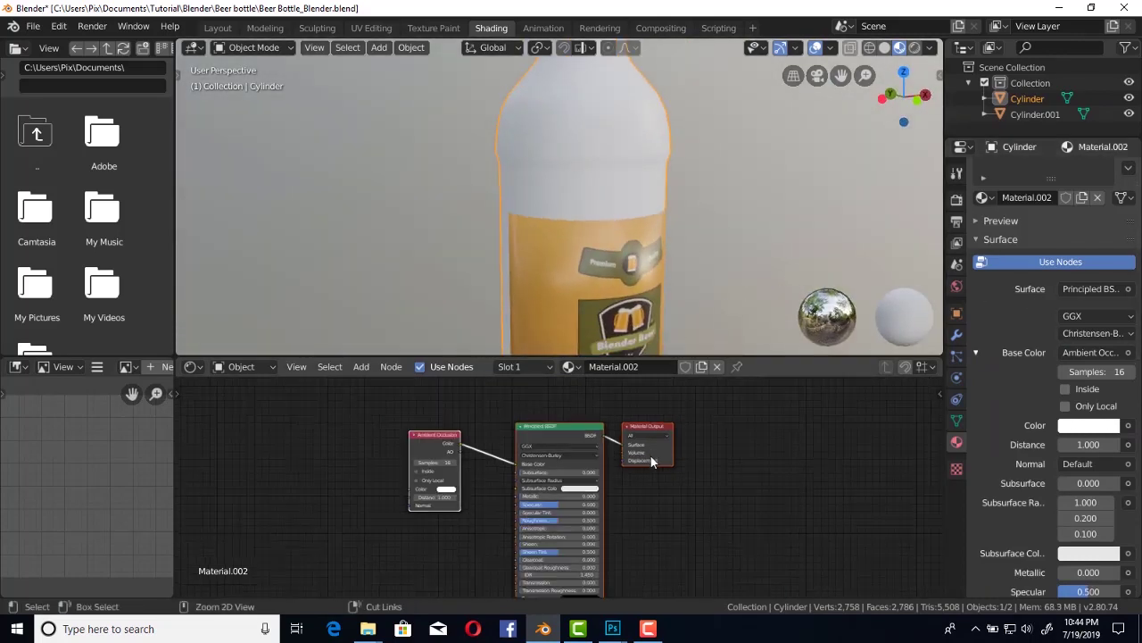
pyautogui.press('b')
pyautogui.moveTo(454, 449); pyautogui.dragTo(513, 398)
pyautogui.press('x')
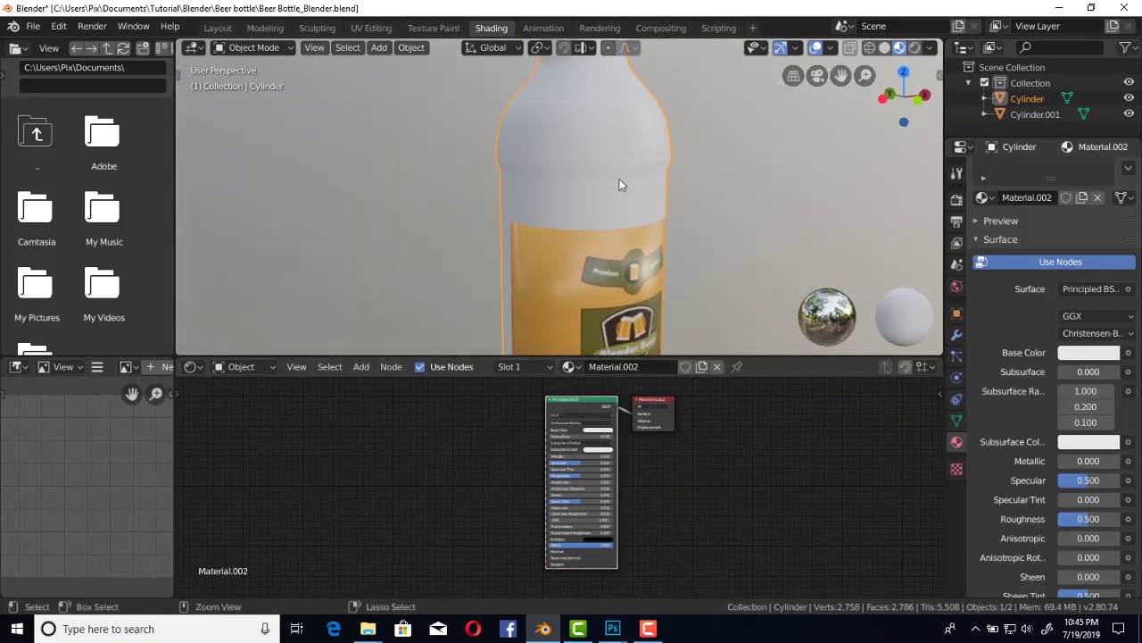
pyautogui.scroll(2, 619, 185)
# Set the bottle's base colour to a dark red.
pyautogui.click(1088, 353)
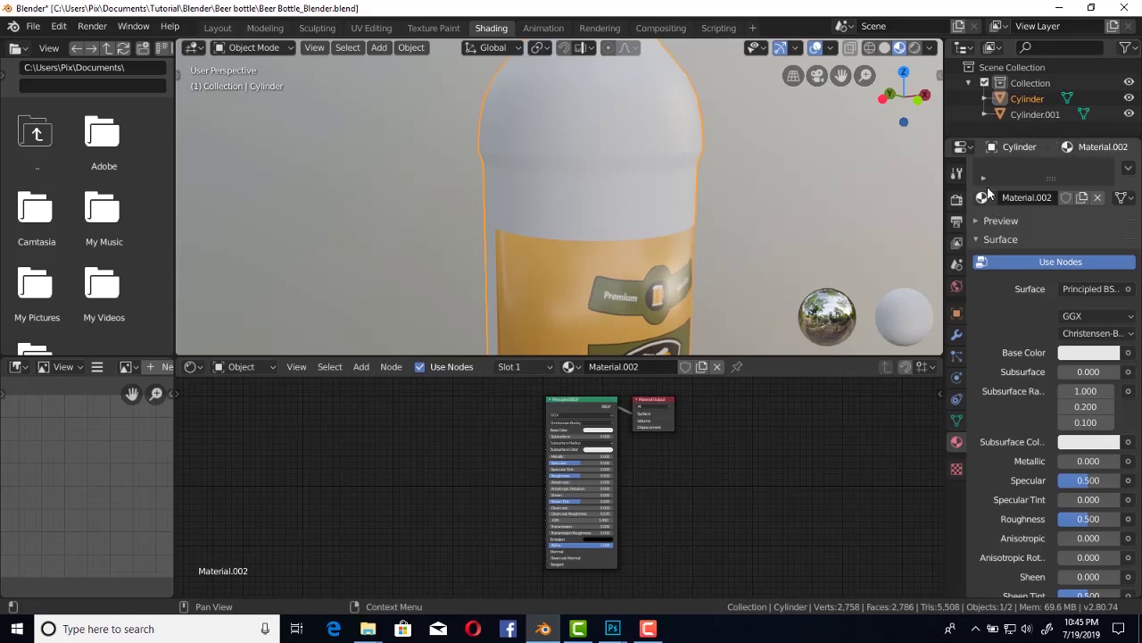
pyautogui.moveTo(1022, 137)
pyautogui.mouseDown()
pyautogui.moveTo(1013, 198)
pyautogui.moveTo(1019, 183)
pyautogui.mouseUp()
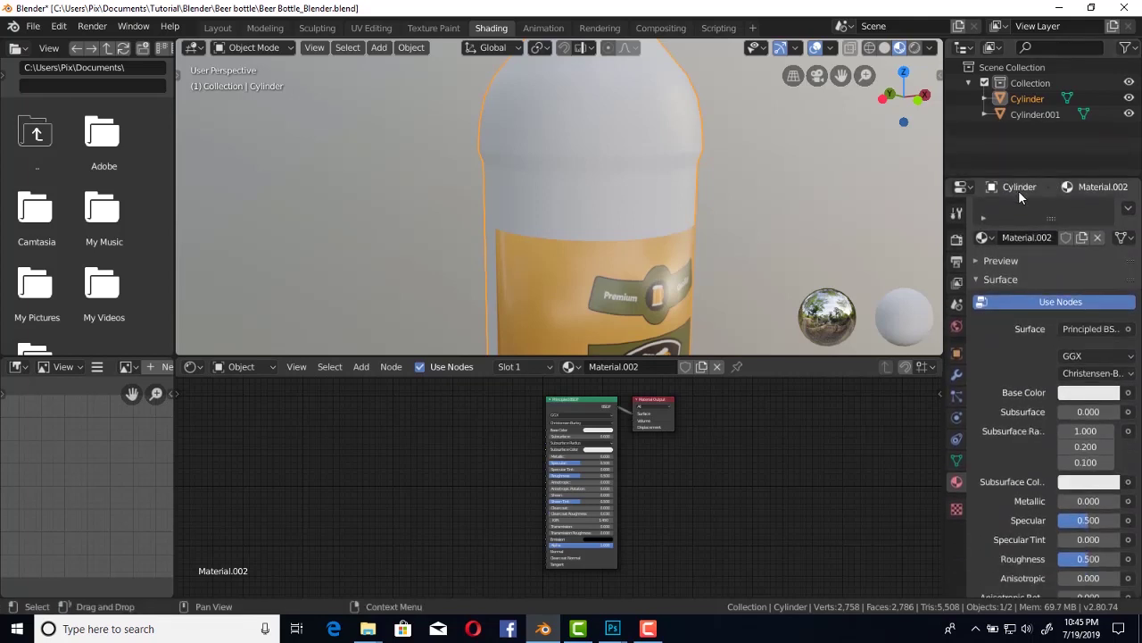
pyautogui.click(1089, 392)
pyautogui.click(1040, 264)
pyautogui.moveTo(1039, 264); pyautogui.dragTo(1034, 263)
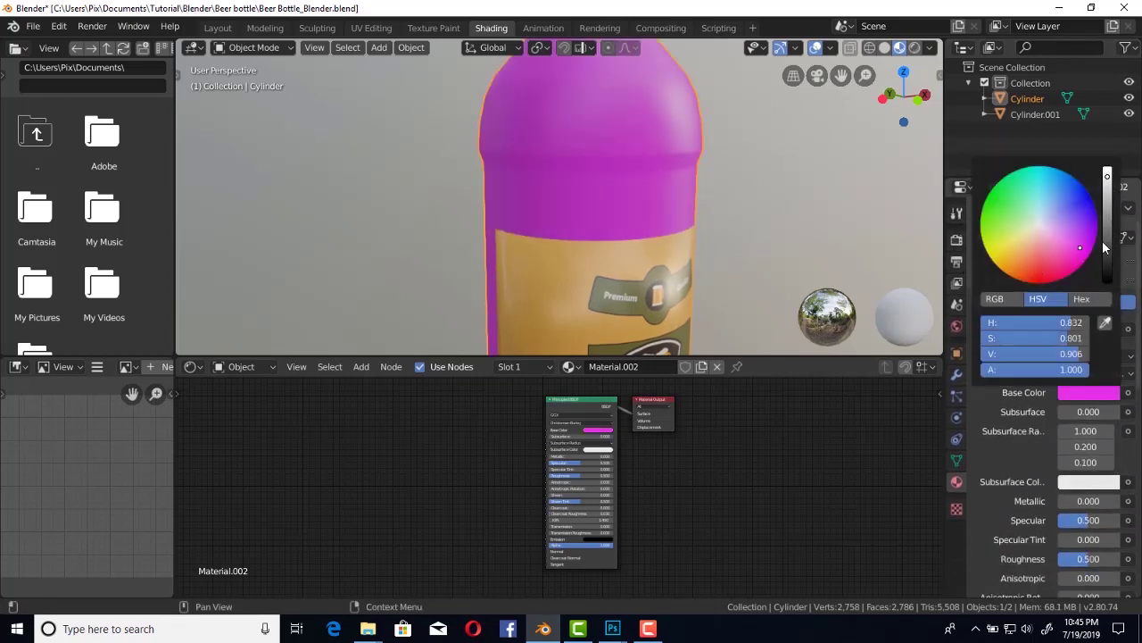
pyautogui.moveTo(1107, 173); pyautogui.dragTo(1107, 236)
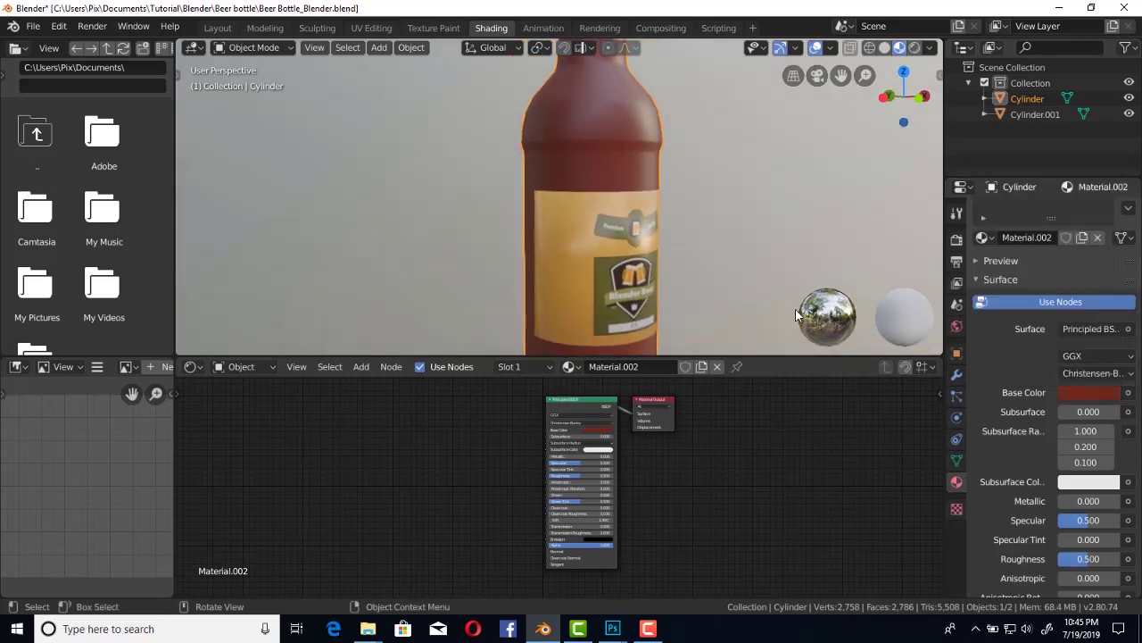
pyautogui.scroll(1, 1053, 339)
# Switch the bottle's surface shader to Glass BSDF and inspect it in the viewport.
pyautogui.click(1093, 341)
pyautogui.click(942, 49)
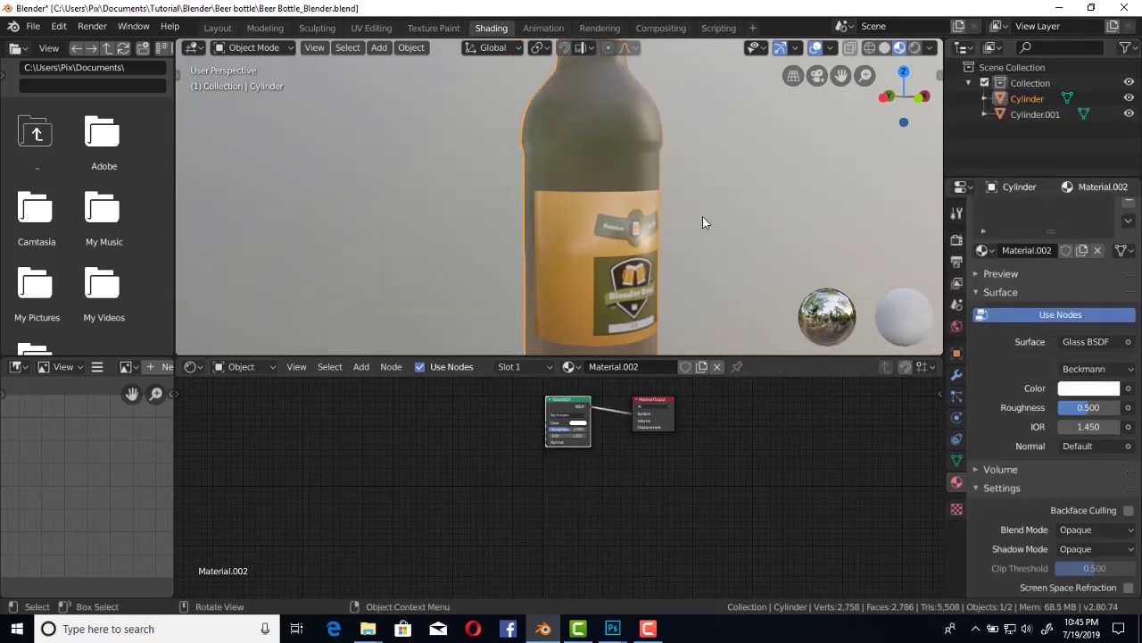
pyautogui.moveTo(698, 187)
pyautogui.mouseDown(button='middle')
pyautogui.moveTo(529, 223)
pyautogui.moveTo(670, 205)
pyautogui.moveTo(658, 211)
pyautogui.mouseUp(button='middle')
pyautogui.scroll(-1, 1083, 391)
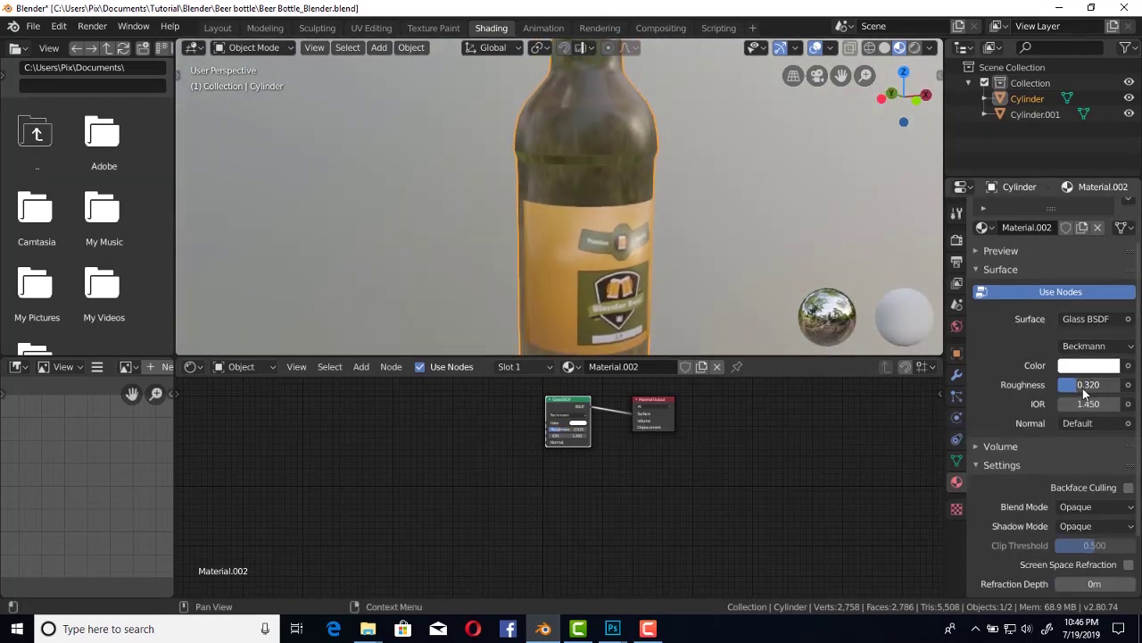
pyautogui.moveTo(786, 223); pyautogui.dragTo(676, 157, button='middle')
pyautogui.press('Tab')
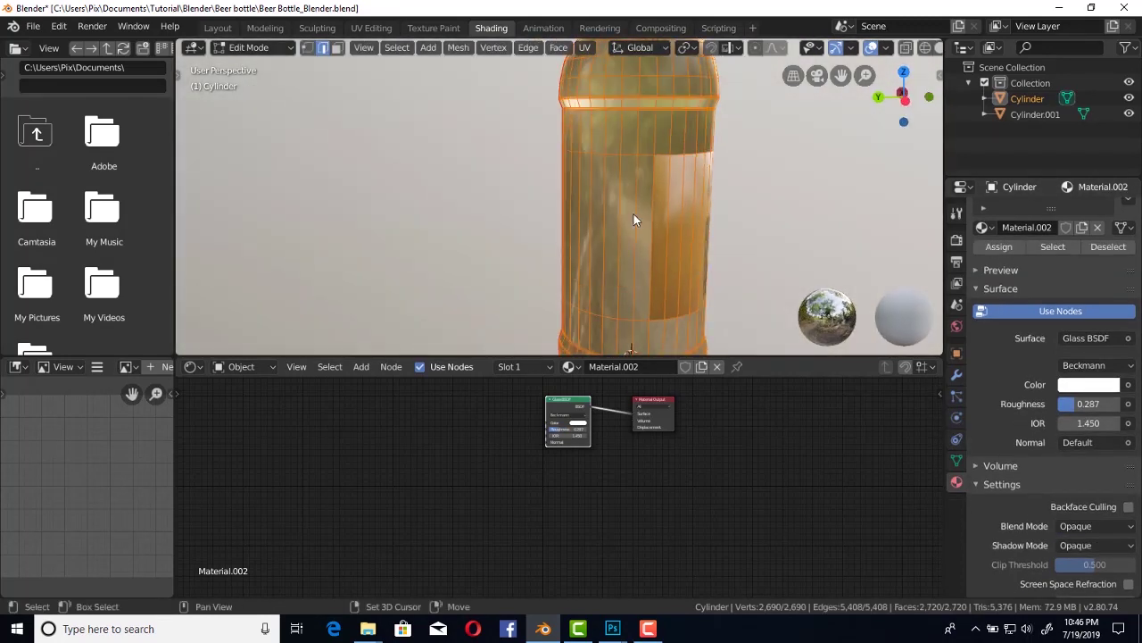
pyautogui.press('Tab')
pyautogui.scroll(-2, 627, 177)
pyautogui.scroll(2, 625, 176)
pyautogui.scroll(-2, 611, 176)
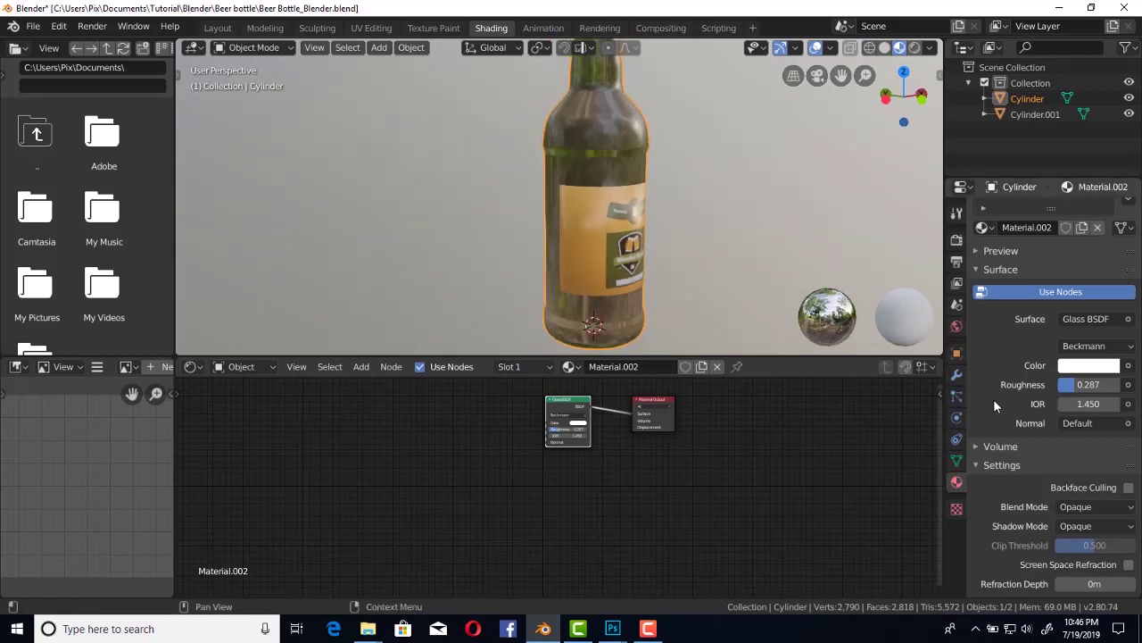
pyautogui.scroll(-2, 994, 399)
pyautogui.scroll(3, 1016, 284)
# Tint the glass a light pink and set its Blend Mode to Additive.
pyautogui.click(1089, 413)
pyautogui.moveTo(1044, 249); pyautogui.dragTo(1036, 283)
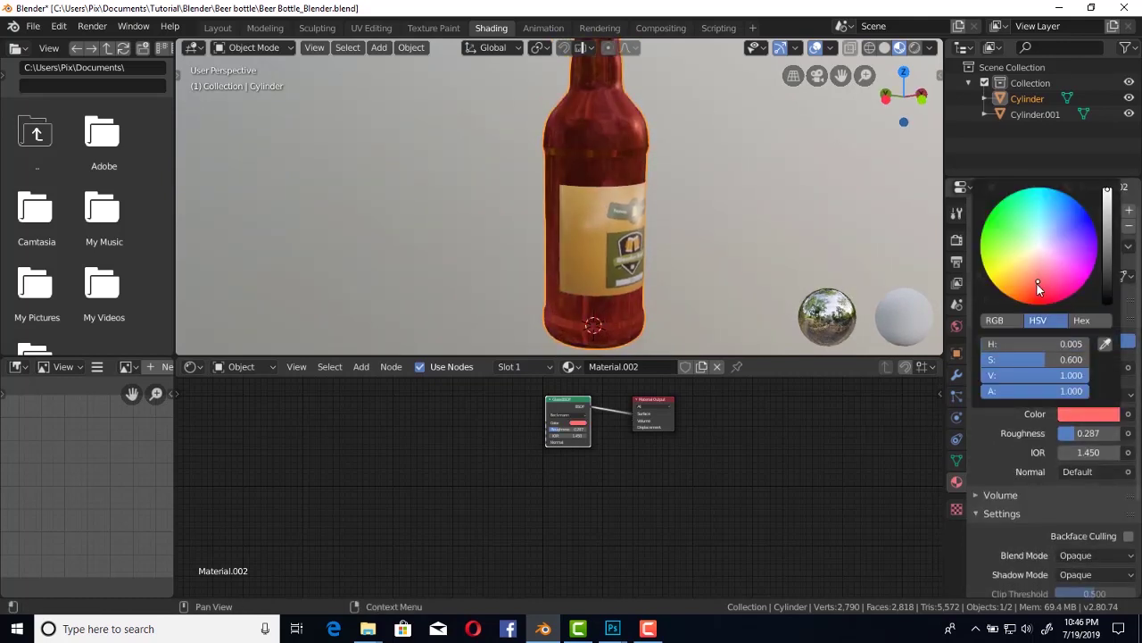
pyautogui.click(1083, 411)
pyautogui.moveTo(1049, 359); pyautogui.dragTo(1001, 357)
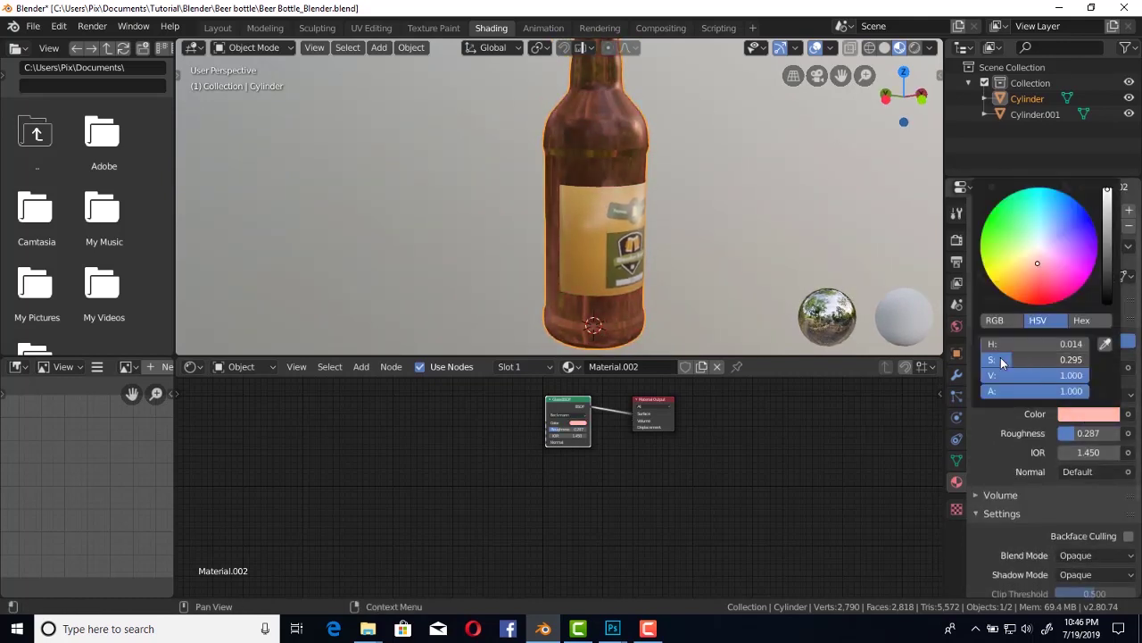
pyautogui.scroll(-1, 619, 236)
pyautogui.click(1094, 555)
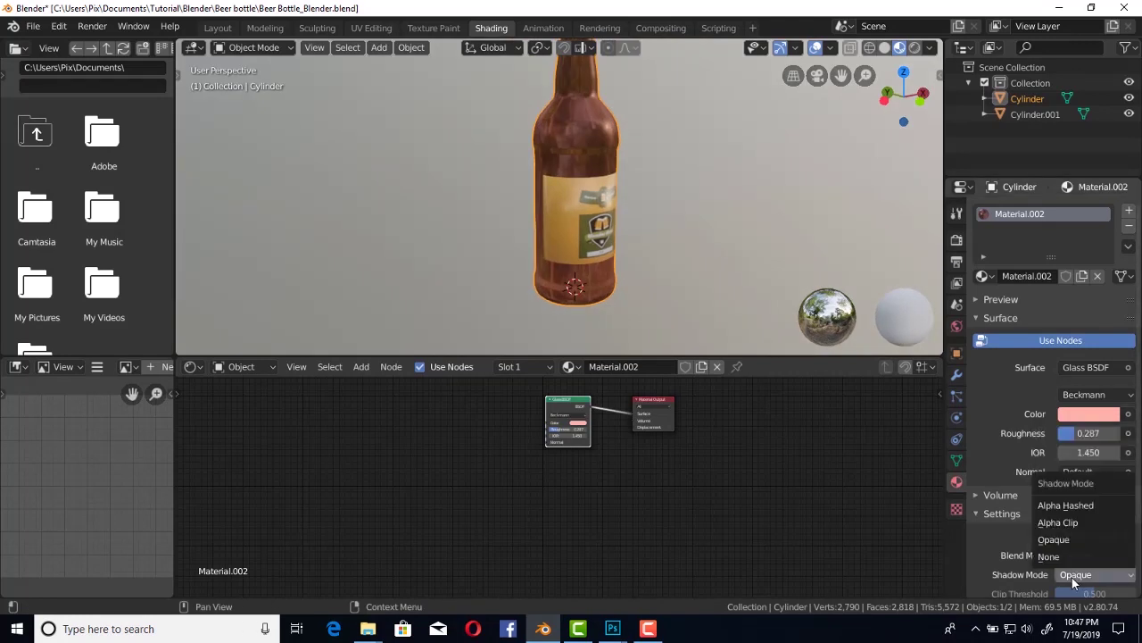
pyautogui.click(1094, 518)
# Set the glass IOR to 1.200 and roughness to 0.258, then slightly darken the tint.
pyautogui.scroll(3, 618, 167)
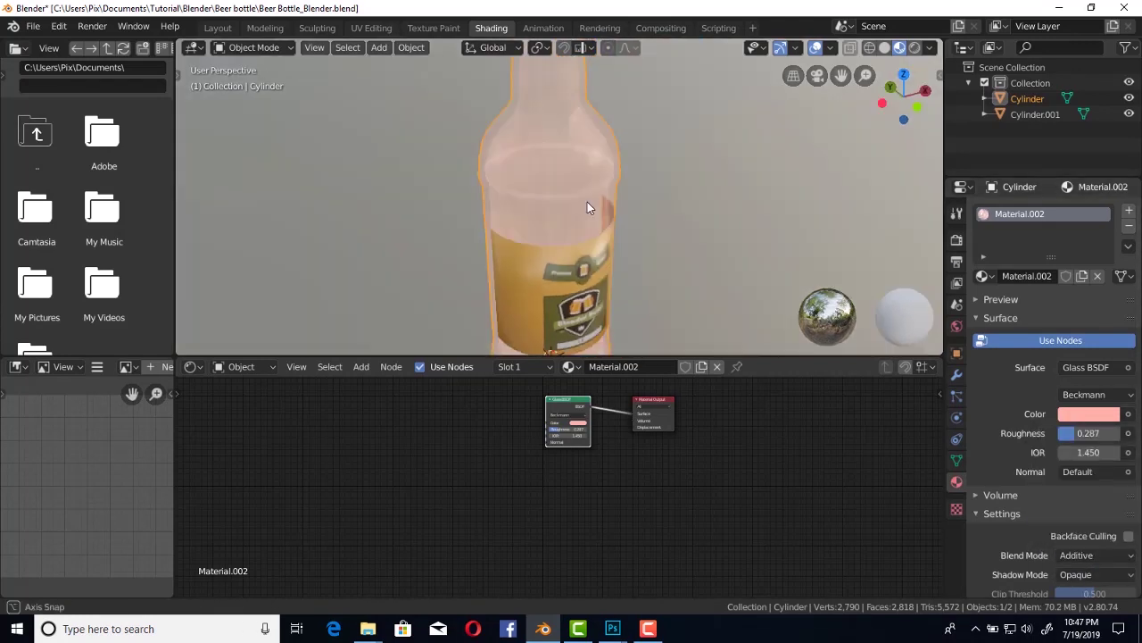
pyautogui.moveTo(1090, 452); pyautogui.dragTo(906, 302)
pyautogui.moveTo(1088, 453); pyautogui.dragTo(1103, 453)
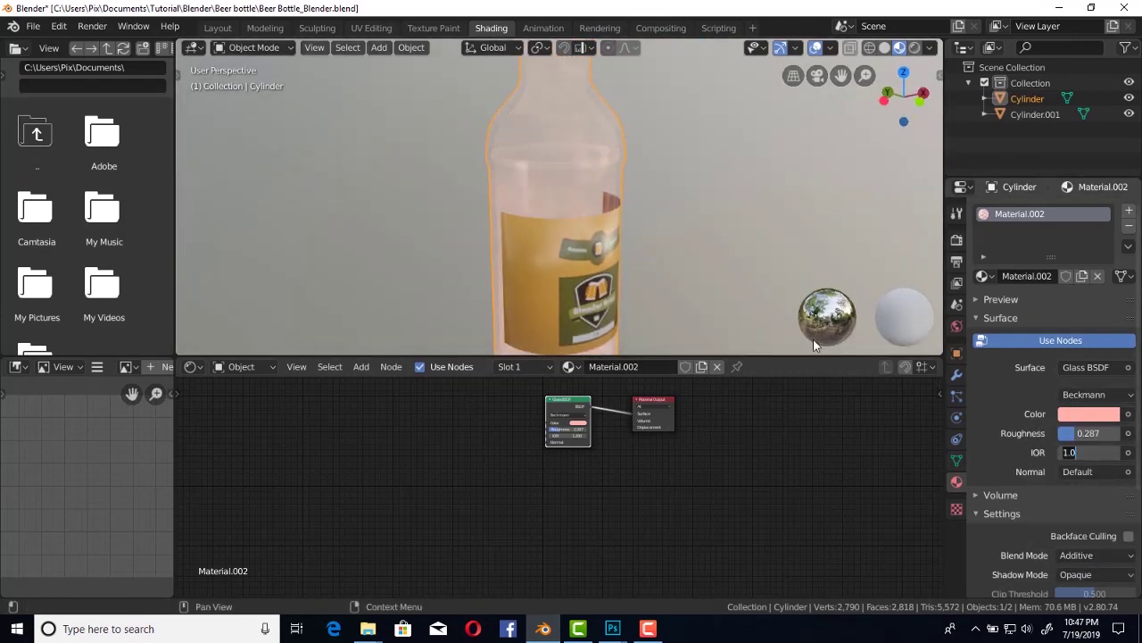
pyautogui.scroll(-4, 1000, 393)
pyautogui.moveTo(1068, 290); pyautogui.dragTo(1026, 289)
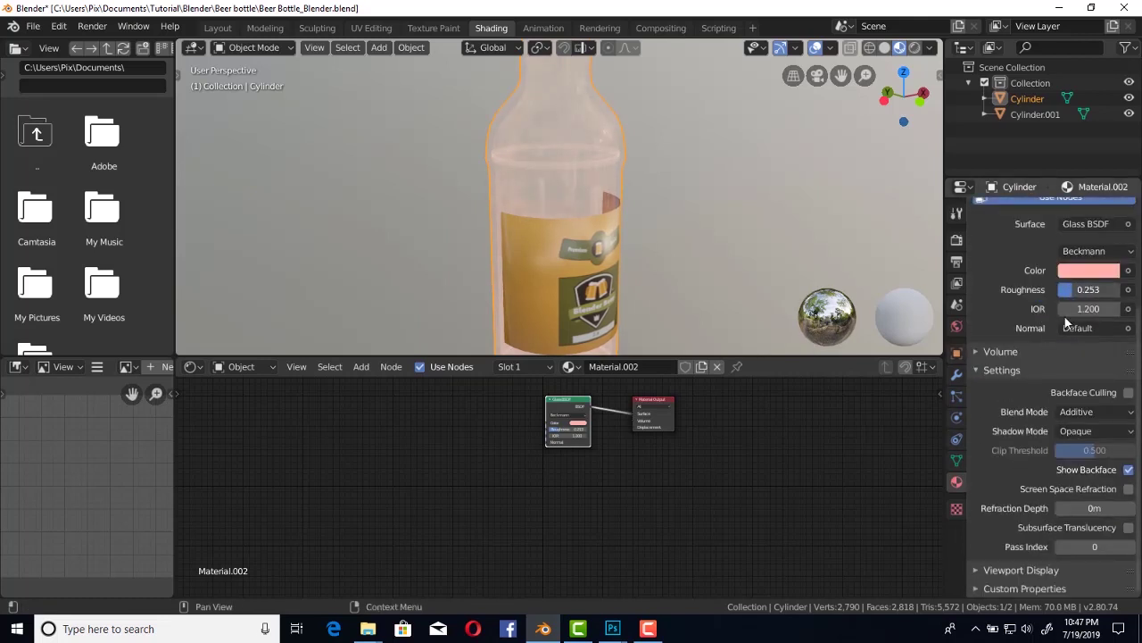
pyautogui.click(1099, 412)
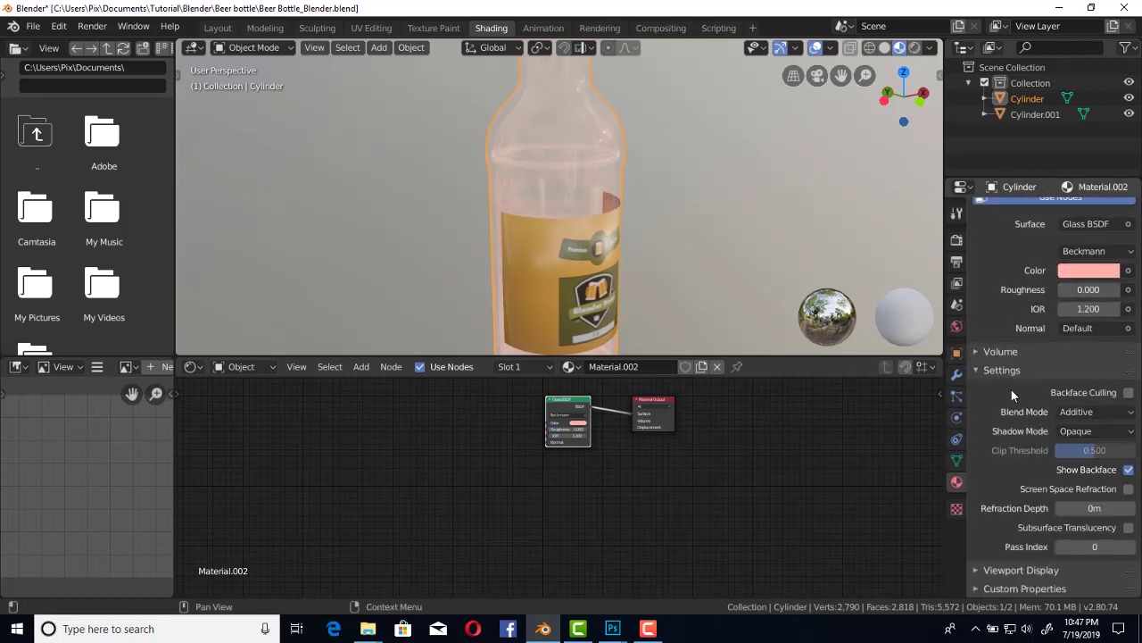
pyautogui.scroll(2, 1012, 389)
pyautogui.click(1089, 335)
pyautogui.moveTo(1108, 170)
pyautogui.mouseDown()
pyautogui.moveTo(1110, 128)
pyautogui.moveTo(1109, 165)
pyautogui.mouseUp()
pyautogui.moveTo(1076, 355); pyautogui.dragTo(1107, 356)
# Add a point light beside the bottle and raise its power to 50 W.
pyautogui.hotkey('shift', 'a')
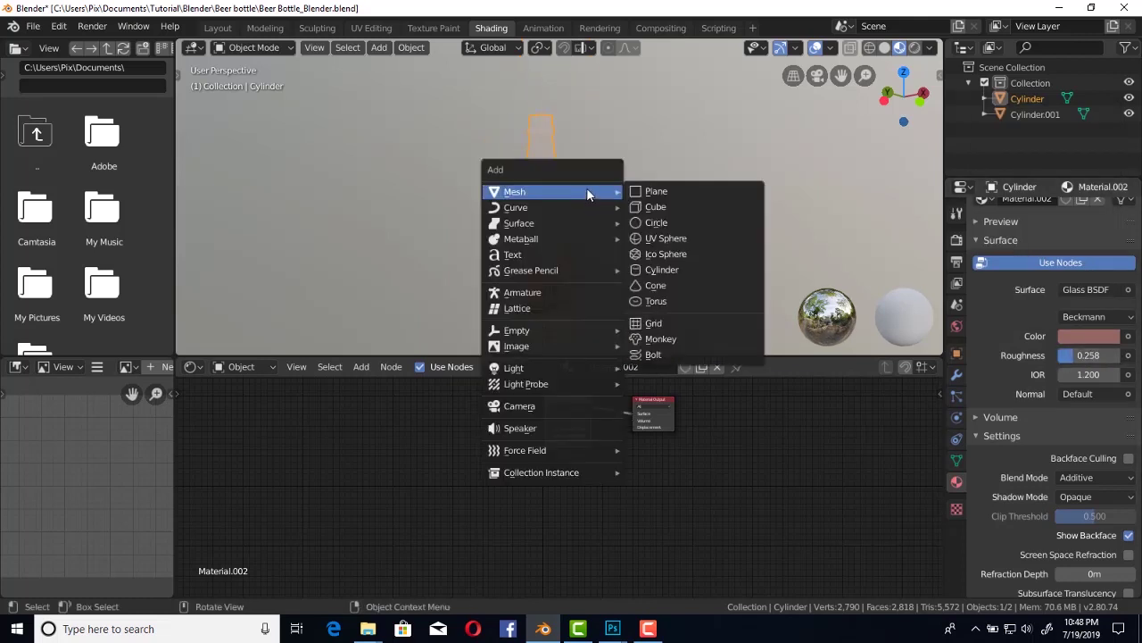
pyautogui.click(656, 368)
pyautogui.press('g')
pyautogui.click(660, 186)
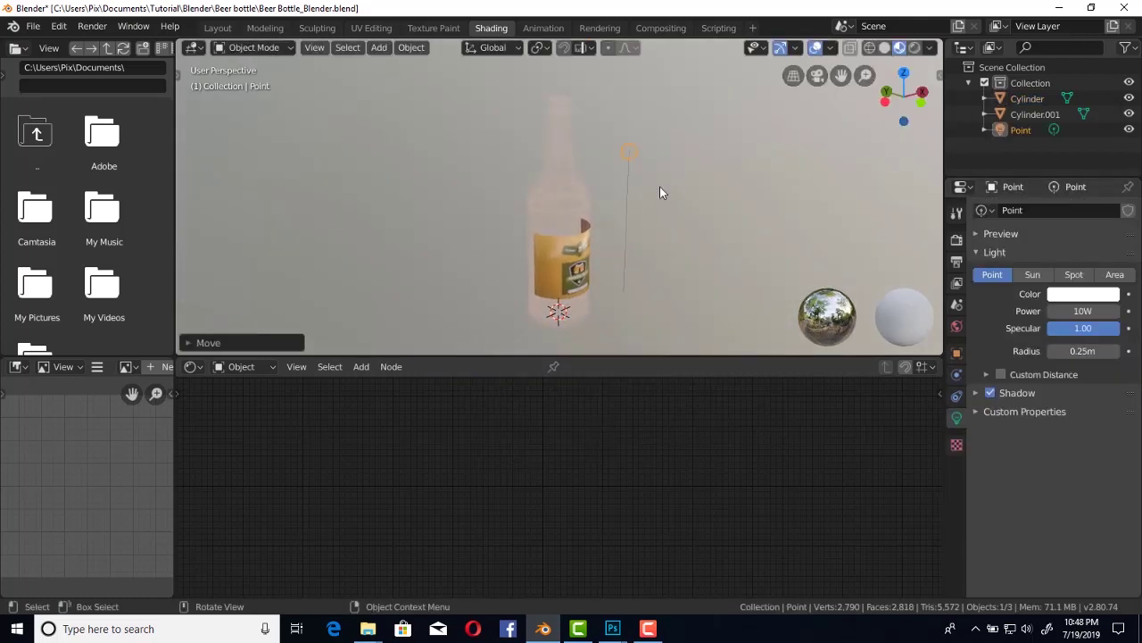
pyautogui.moveTo(1071, 311); pyautogui.dragTo(1100, 311)
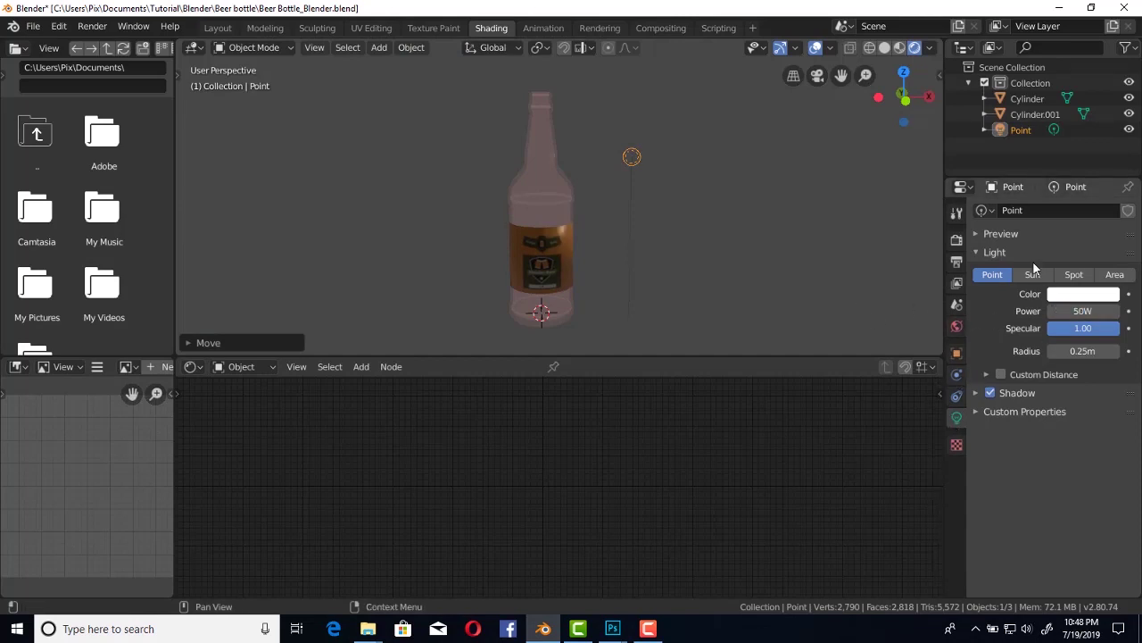
pyautogui.moveTo(625, 206); pyautogui.dragTo(651, 215, button='middle')
pyautogui.scroll(3, 617, 250)
pyautogui.scroll(-3, 613, 170)
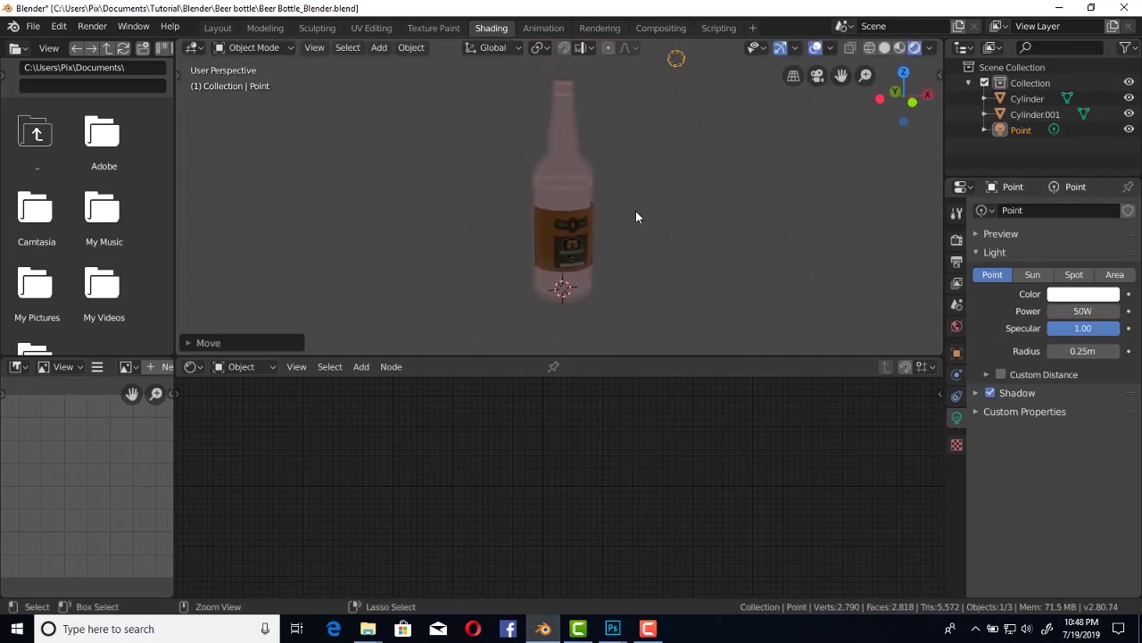
# Add a plane under the bottle, scale it up, and give it a new material.
pyautogui.hotkey('shift', 'a')
pyautogui.click(695, 55)
pyautogui.press('s')
pyautogui.click(1012, 312)
pyautogui.click(1066, 273)
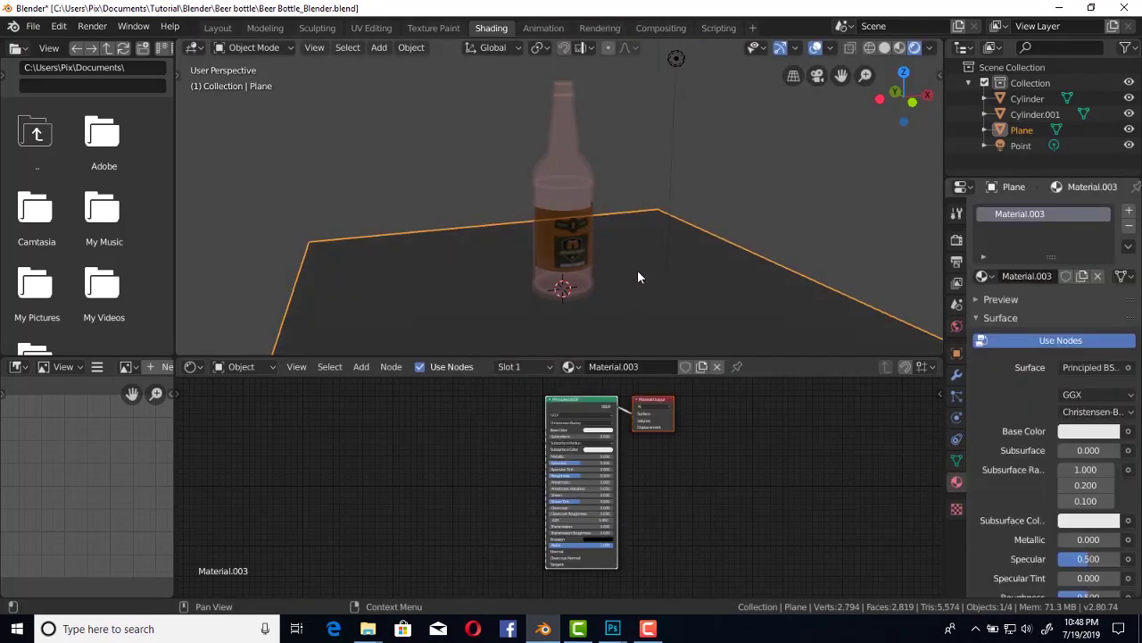
pyautogui.moveTo(632, 258); pyautogui.dragTo(643, 223, button='middle')
# Raise the point light's power to 500 W and move it vertically above the bottle.
pyautogui.click(1021, 145)
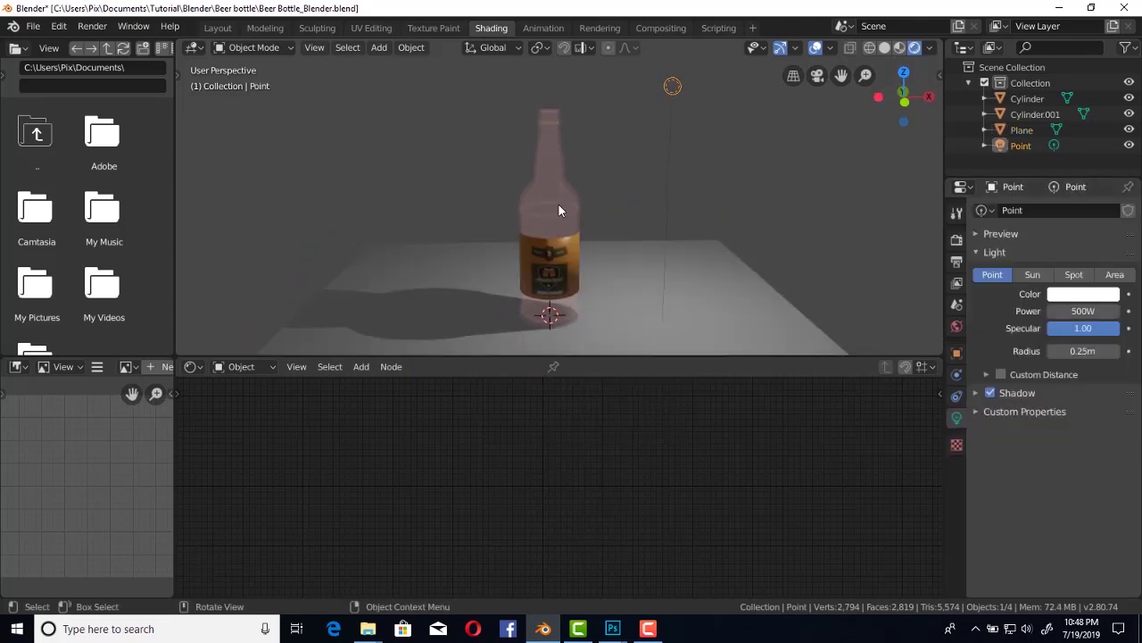
pyautogui.moveTo(559, 205); pyautogui.dragTo(507, 181, button='middle')
pyautogui.scroll(5, 507, 181)
pyautogui.scroll(-5, 628, 172)
pyautogui.press('KP_1')
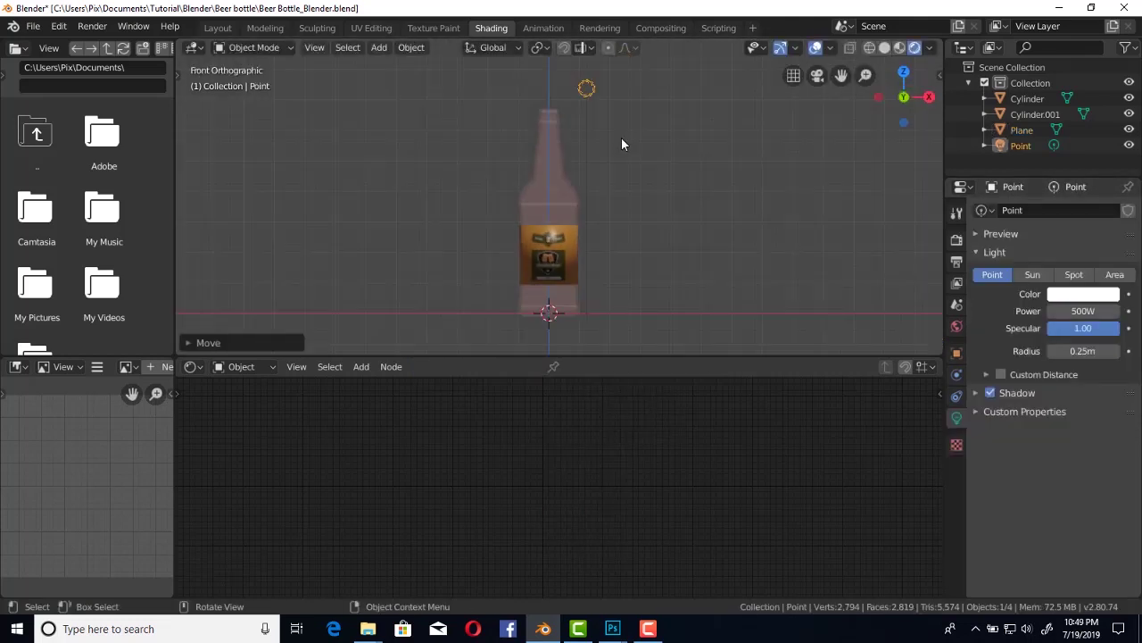
pyautogui.press('g')
pyautogui.click(638, 302)
pyautogui.press('KP_7')
pyautogui.press('g')
pyautogui.click(636, 304)
pyautogui.press('KP_1')
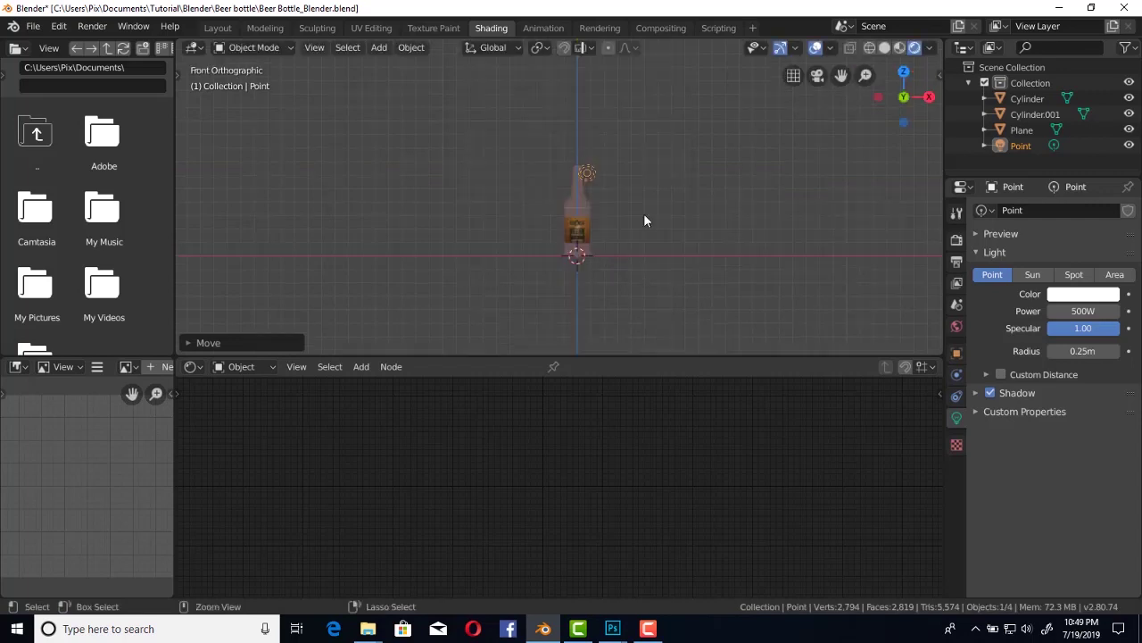
# Switch the scene's render engine to Cycles.
pyautogui.scroll(3, 632, 209)
pyautogui.moveTo(632, 215); pyautogui.dragTo(678, 182, button='middle')
pyautogui.click(957, 239)
pyautogui.click(1097, 210)
pyautogui.click(1084, 249)
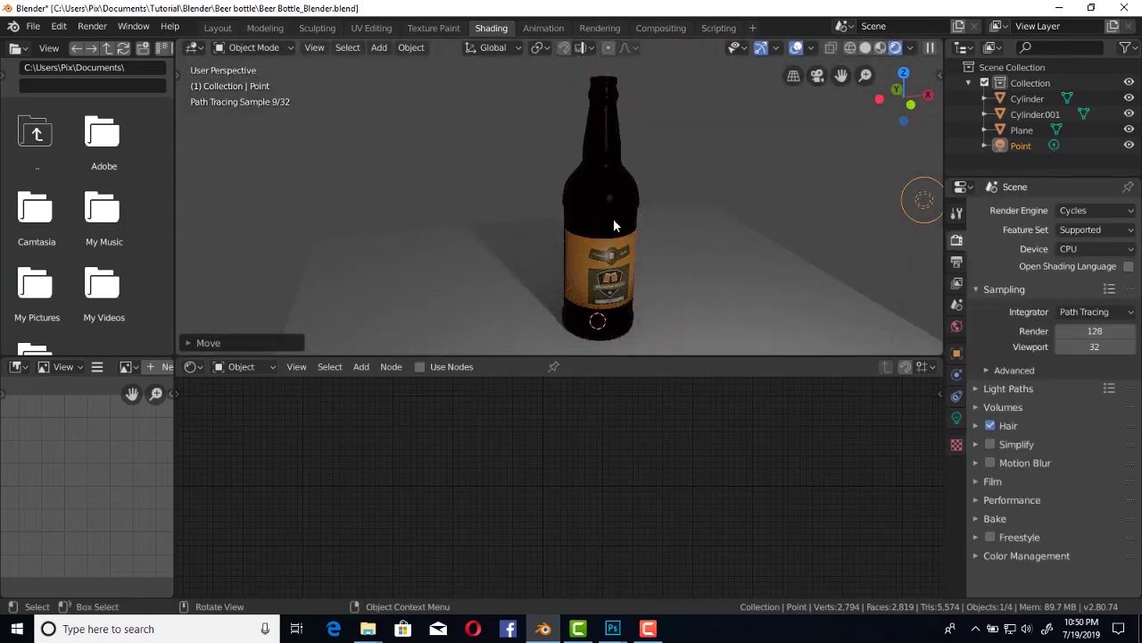
# Set the world colour to an Environment Texture using delta_2k.jpg.
pyautogui.click(613, 219)
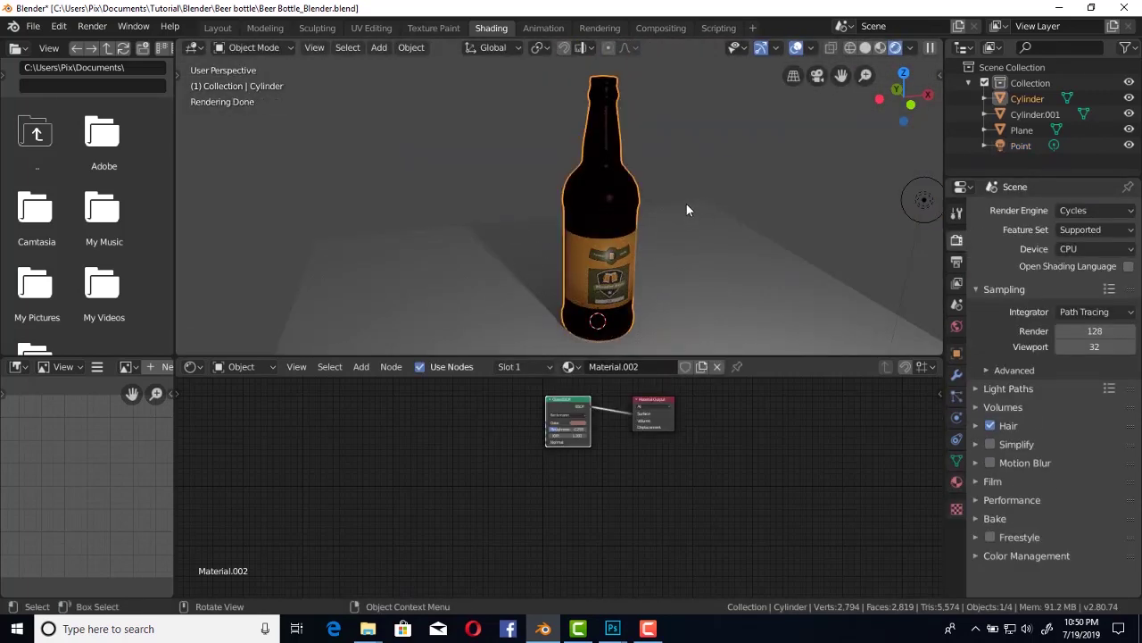
pyautogui.click(957, 325)
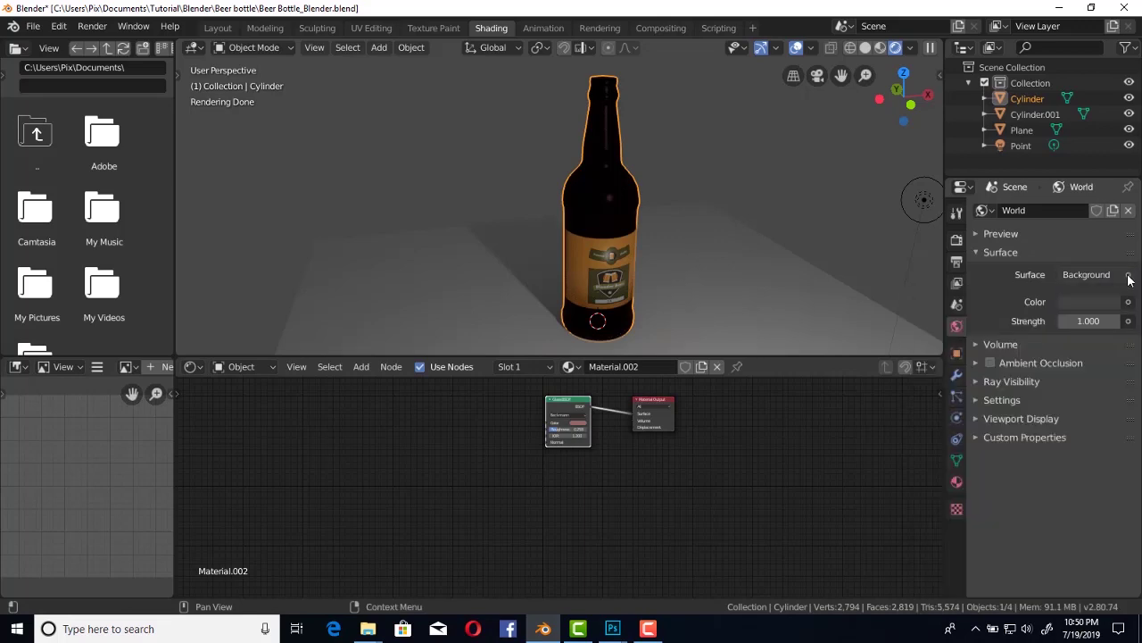
pyautogui.click(1128, 302)
pyautogui.click(827, 373)
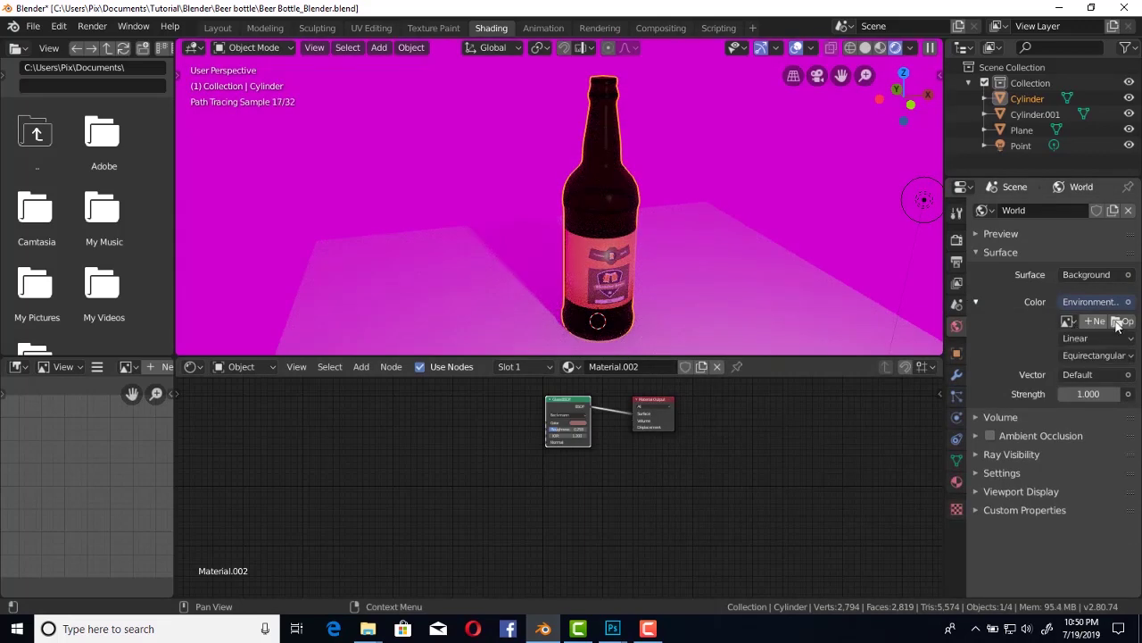
pyautogui.click(1121, 322)
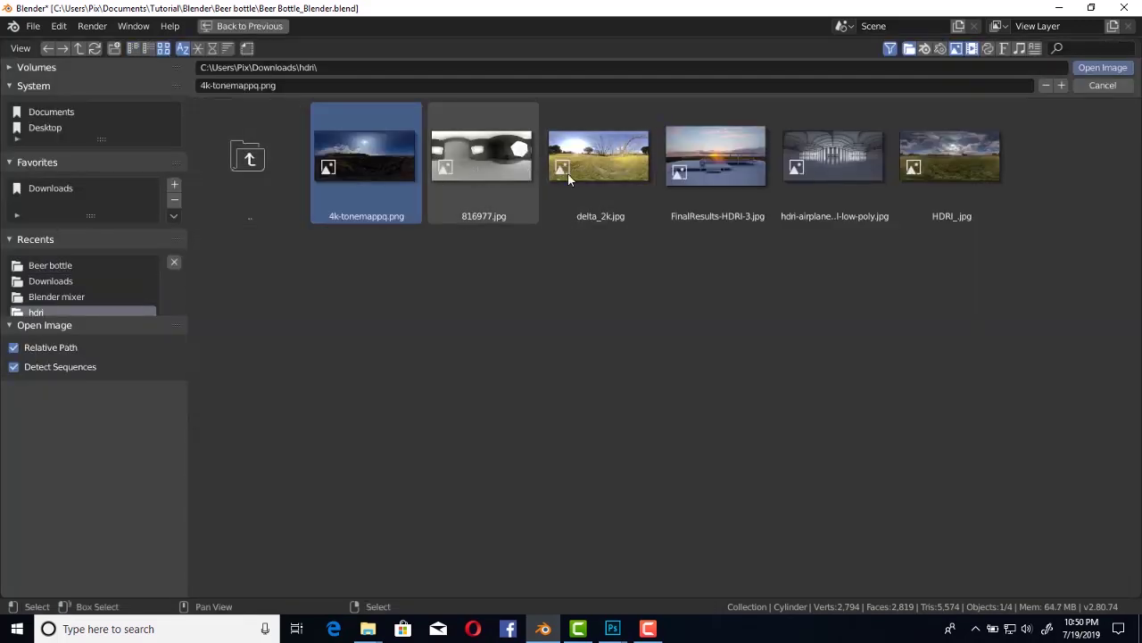
pyautogui.doubleClick(607, 163)
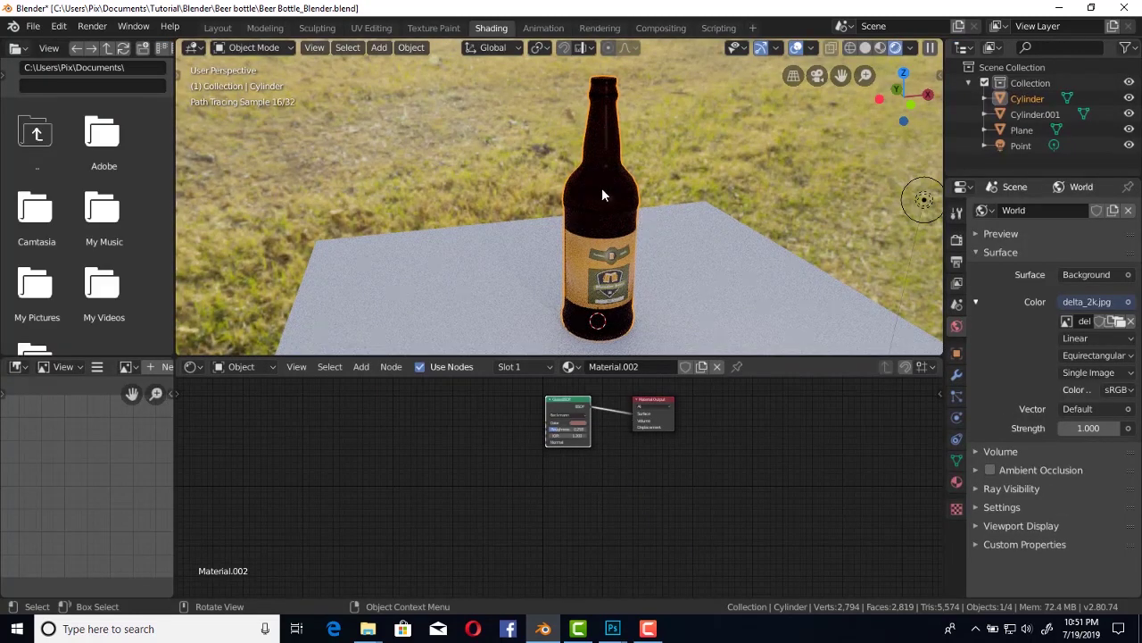
# Set the bottle's Glass BSDF IOR to 0.900.
pyautogui.click(957, 482)
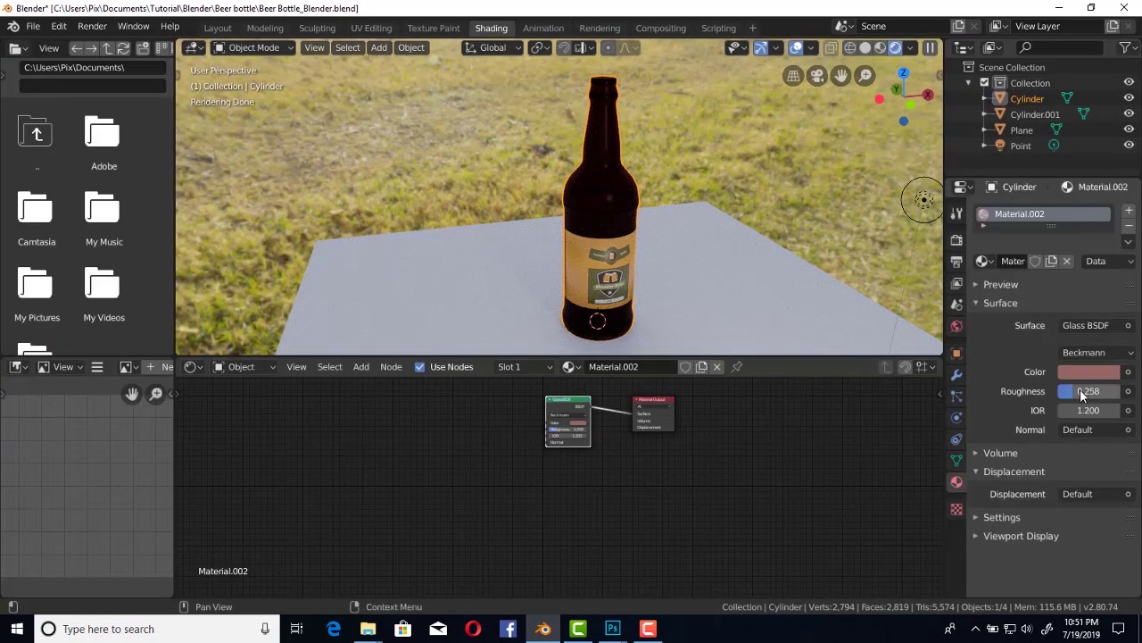
pyautogui.moveTo(1094, 411); pyautogui.dragTo(1066, 425)
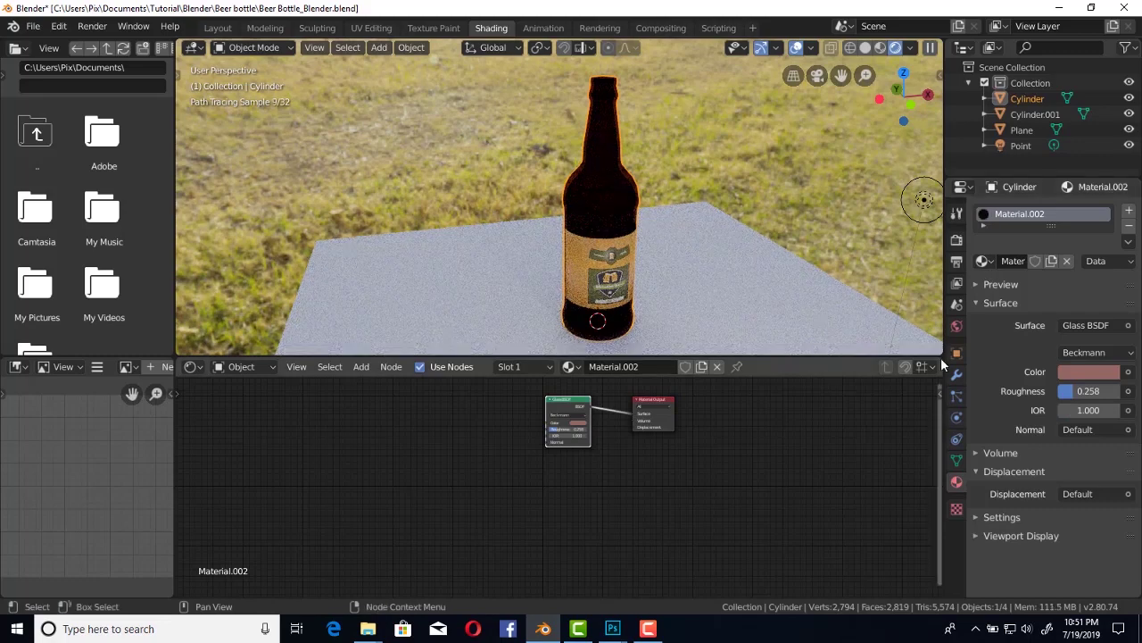
pyautogui.click(1089, 410)
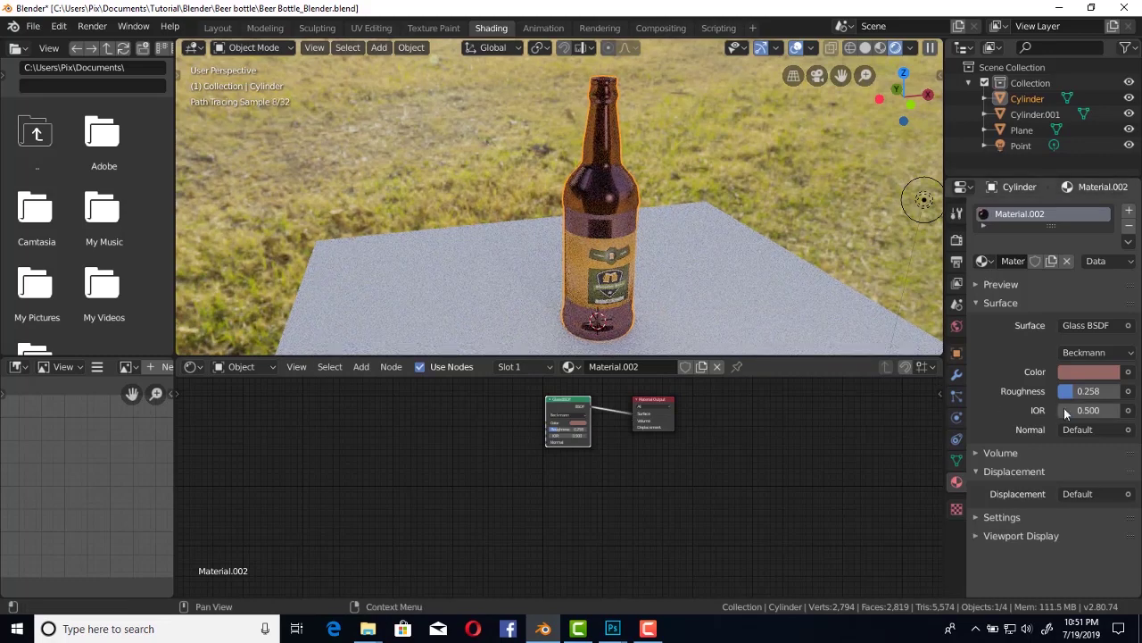
pyautogui.write('0.5')
pyautogui.press('BackSpace')
pyautogui.write('9')
pyautogui.press('Return')
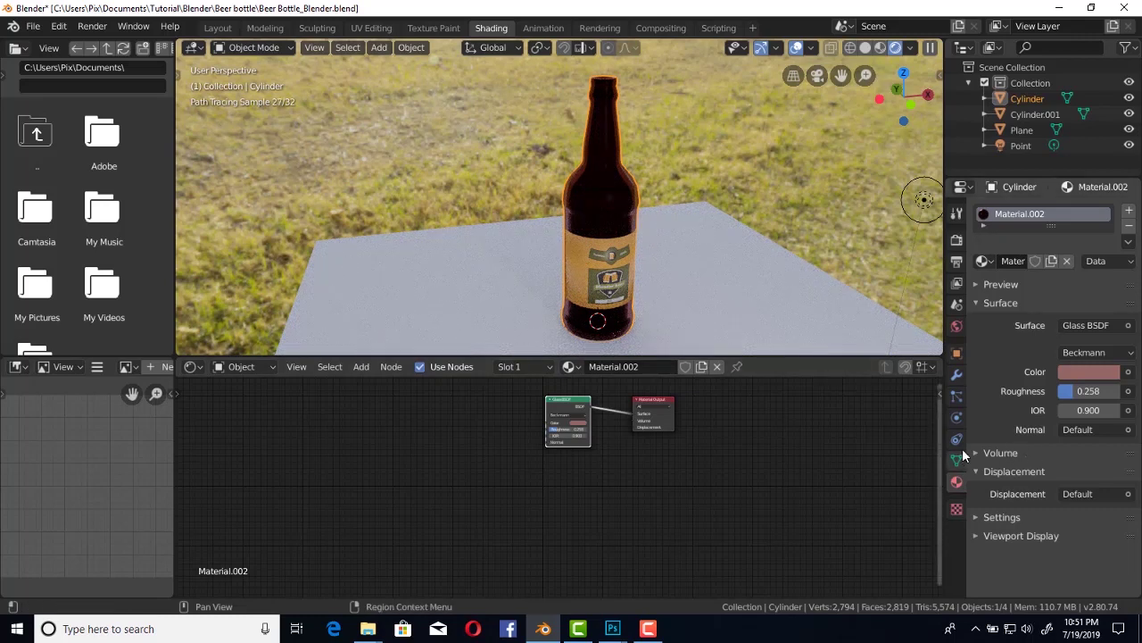
# Add an area light, raise it above the bottle, enlarge it and tilt it.
pyautogui.press('z')
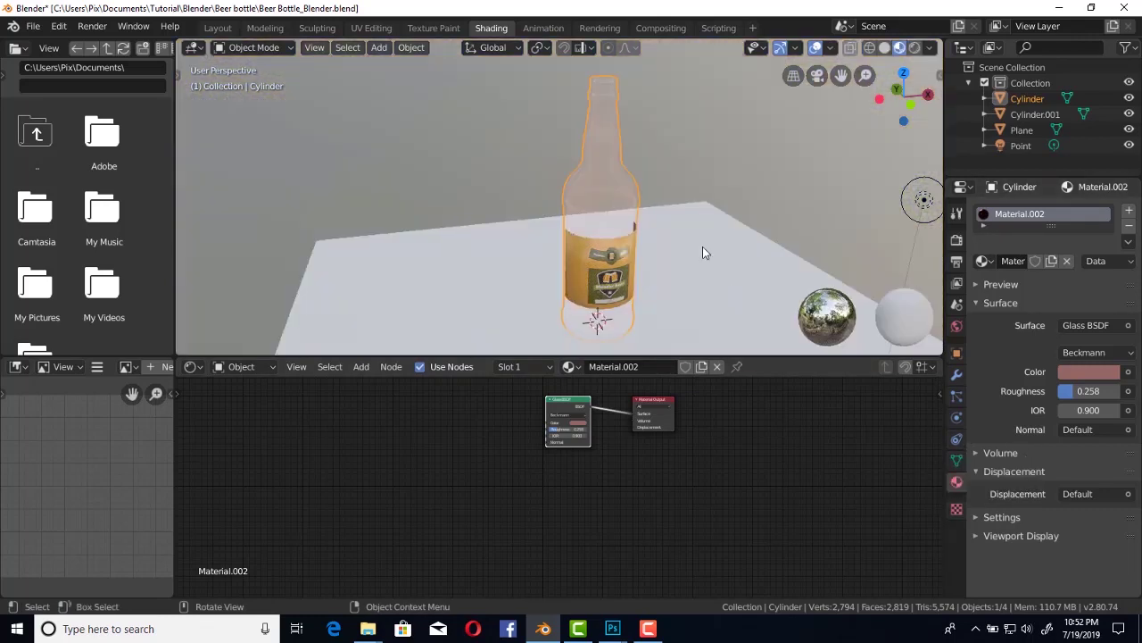
pyautogui.moveTo(685, 186)
pyautogui.mouseDown(button='middle')
pyautogui.moveTo(636, 239)
pyautogui.moveTo(647, 176)
pyautogui.mouseUp(button='middle')
pyautogui.hotkey('shift', 'a')
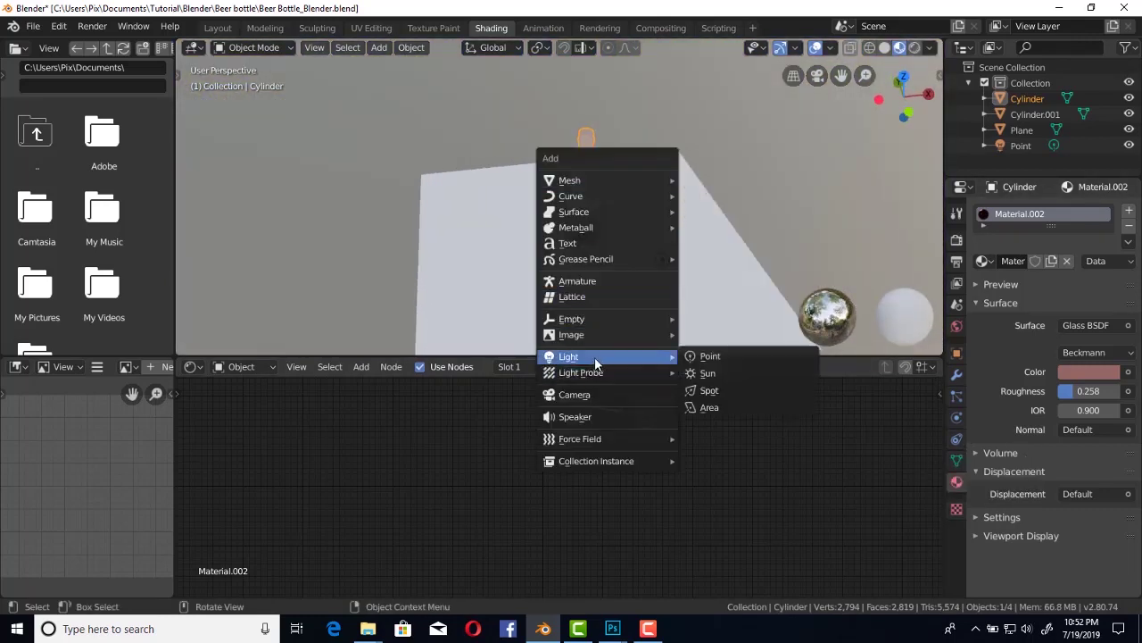
pyautogui.click(705, 409)
pyautogui.press('g')
pyautogui.press('z')
pyautogui.click(636, 239)
pyautogui.press('s')
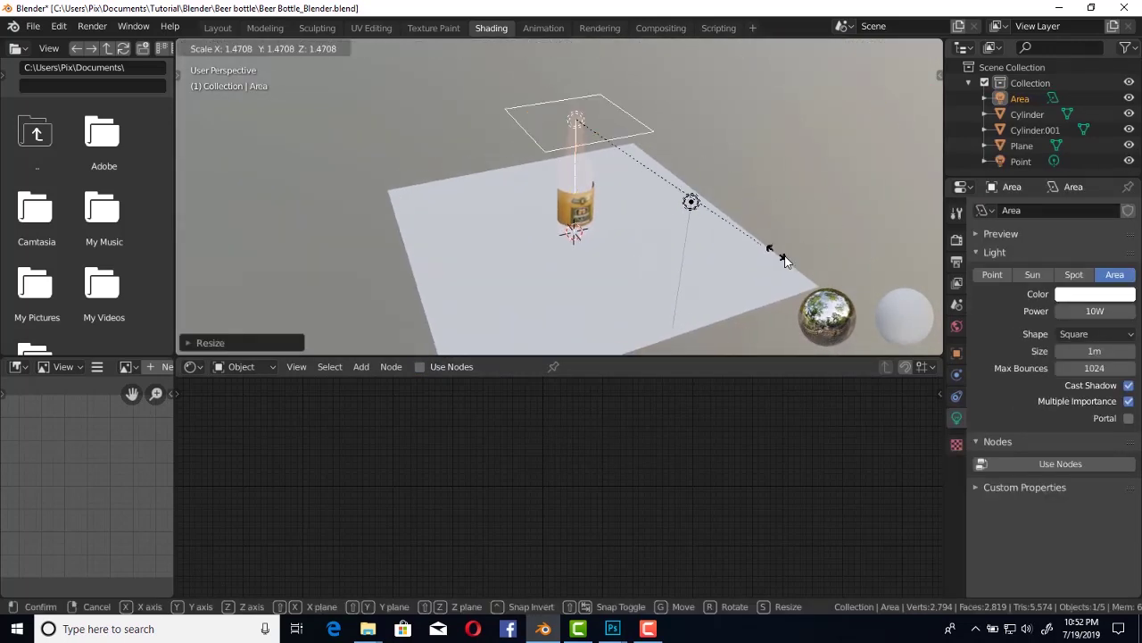
pyautogui.click(777, 250)
pyautogui.press('r')
pyautogui.click(712, 271)
# Shift the area light along the Y axis and view the scene in rendered shading.
pyautogui.moveTo(711, 270); pyautogui.dragTo(666, 223, button='middle')
pyautogui.press('g')
pyautogui.press('y')
pyautogui.click(785, 260)
pyautogui.moveTo(785, 259); pyautogui.dragTo(679, 234, button='middle')
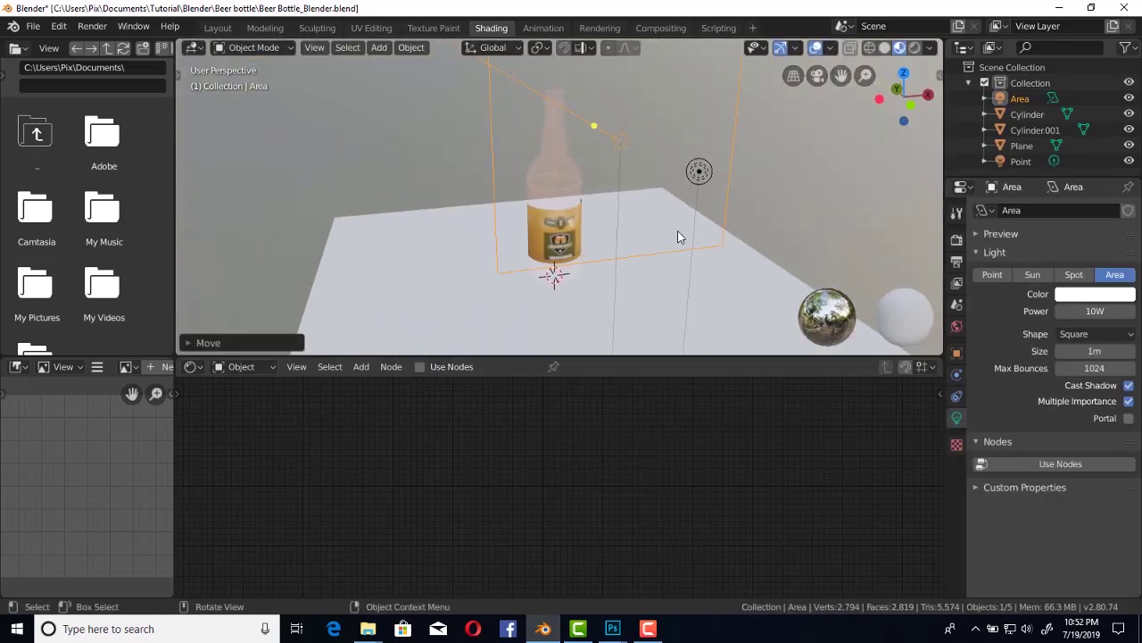
pyautogui.press('z')
pyautogui.click(604, 153)
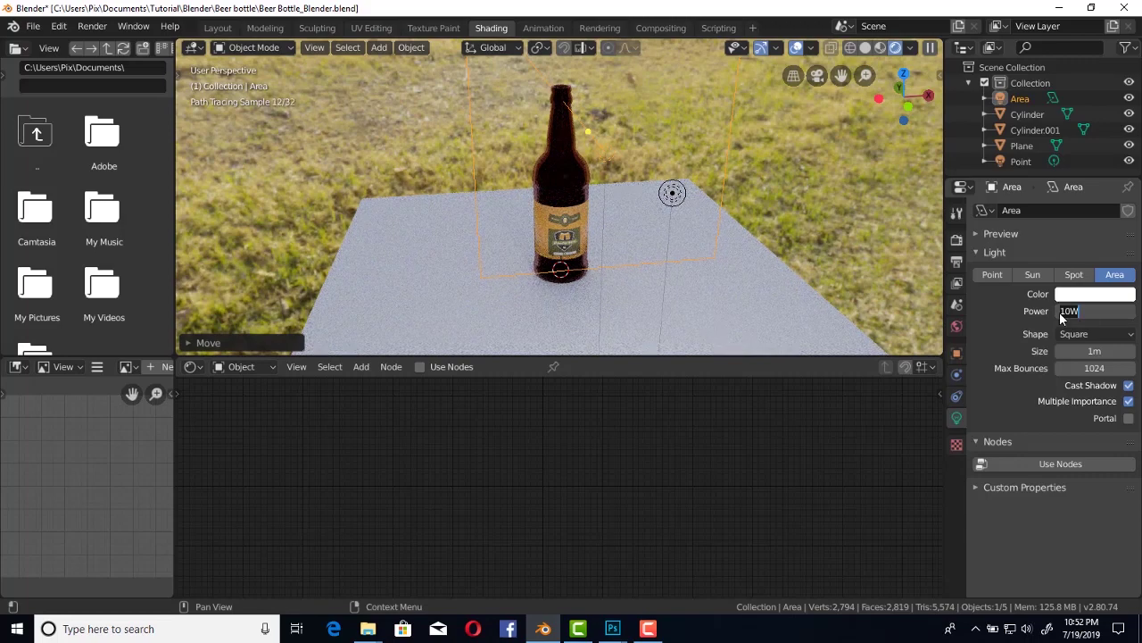
# Set the area light's power to 1000 W.
pyautogui.doubleClick(1071, 311)
pyautogui.write('1000')
pyautogui.press('Return')
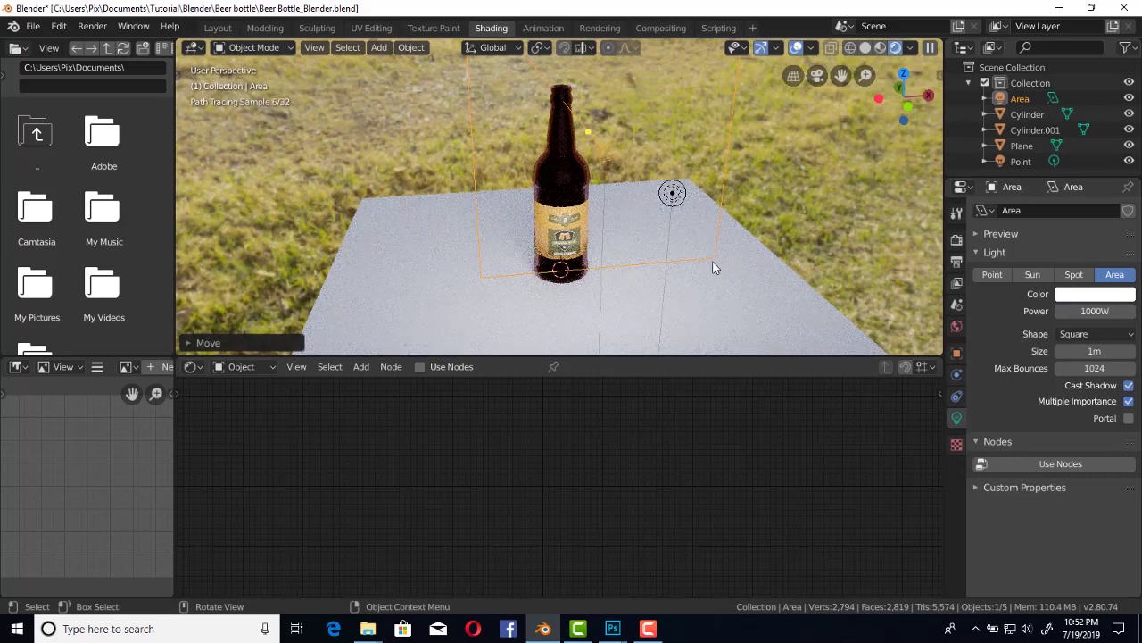
pyautogui.click(1027, 115)
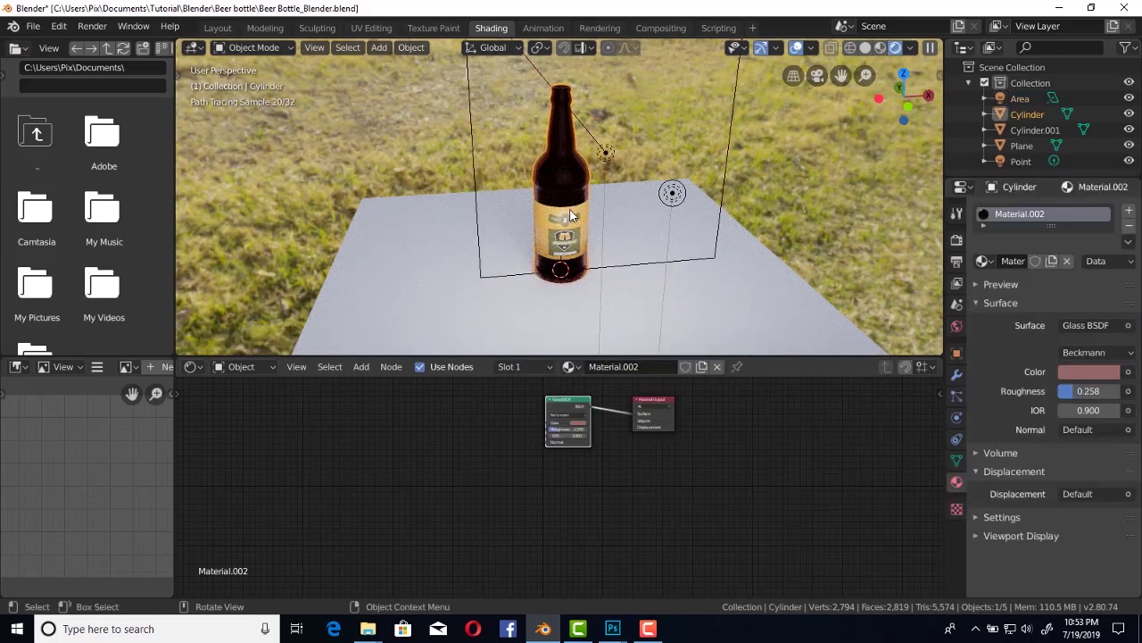
# Set the bottle's Glass BSDF IOR to 1.500.
pyautogui.click(1090, 370)
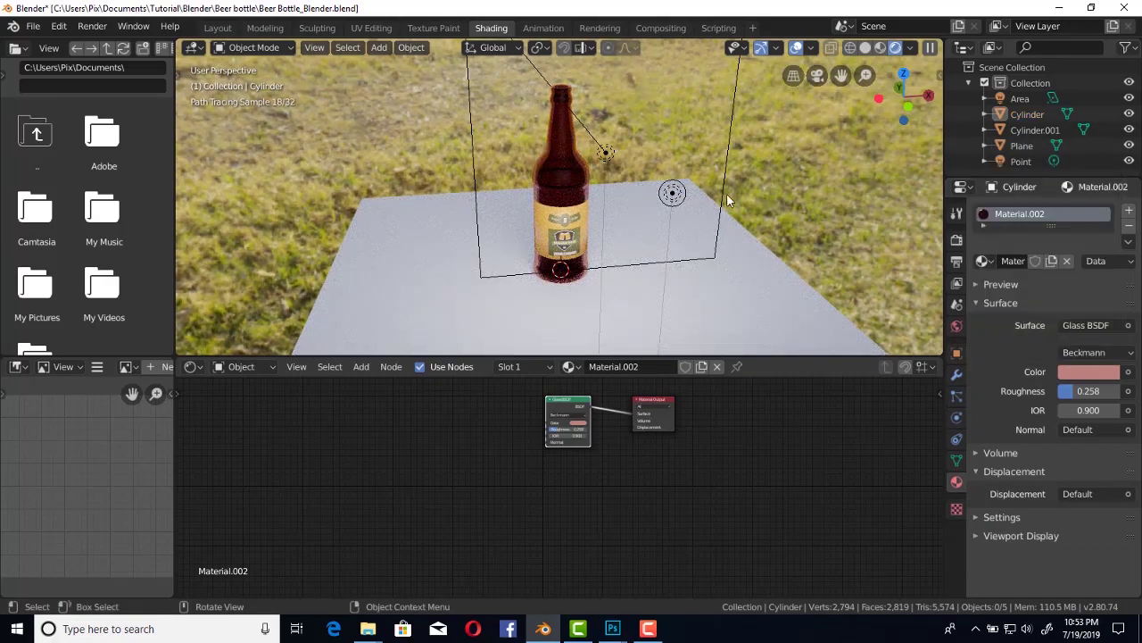
pyautogui.scroll(4, 726, 193)
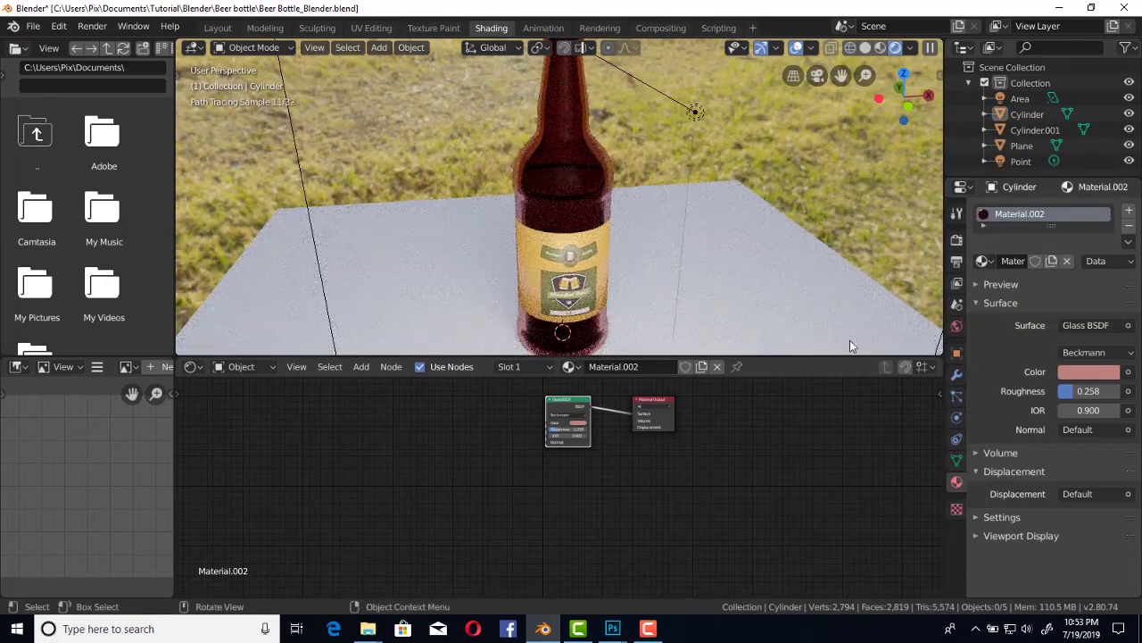
pyautogui.moveTo(1092, 413); pyautogui.dragTo(1107, 414)
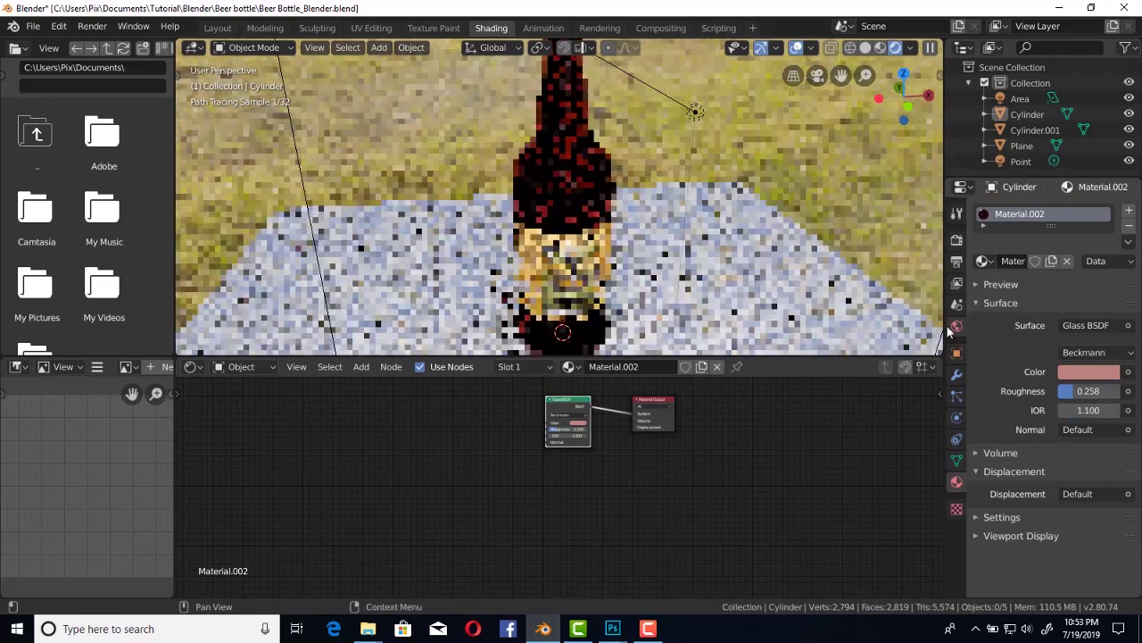
pyautogui.click(1089, 409)
pyautogui.write('1')
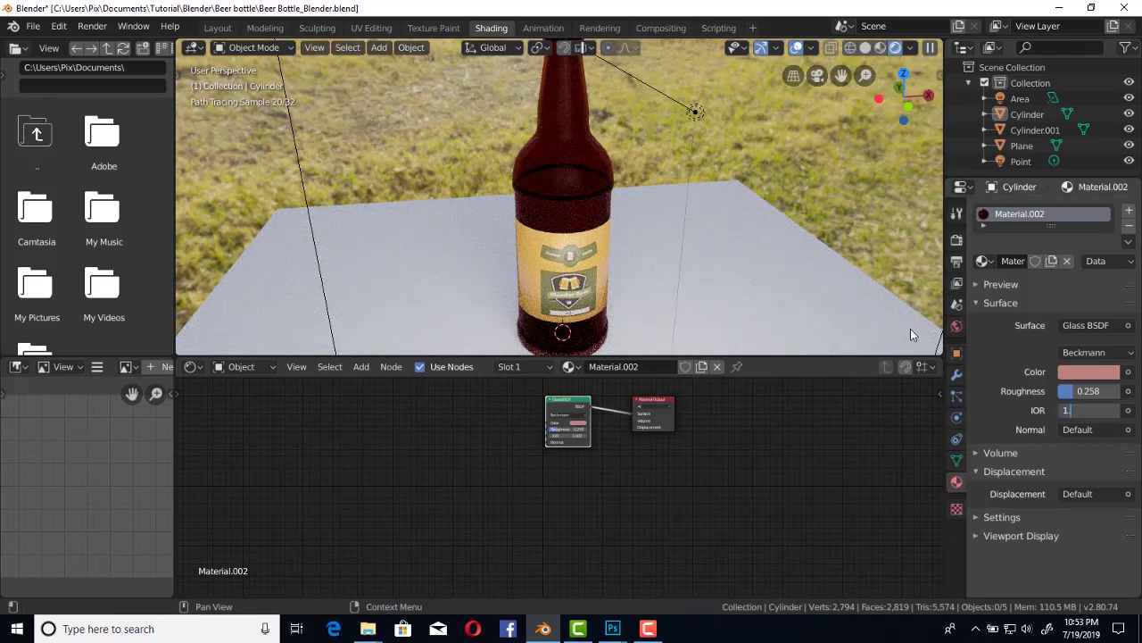
pyautogui.write('.5')
pyautogui.press('Return')
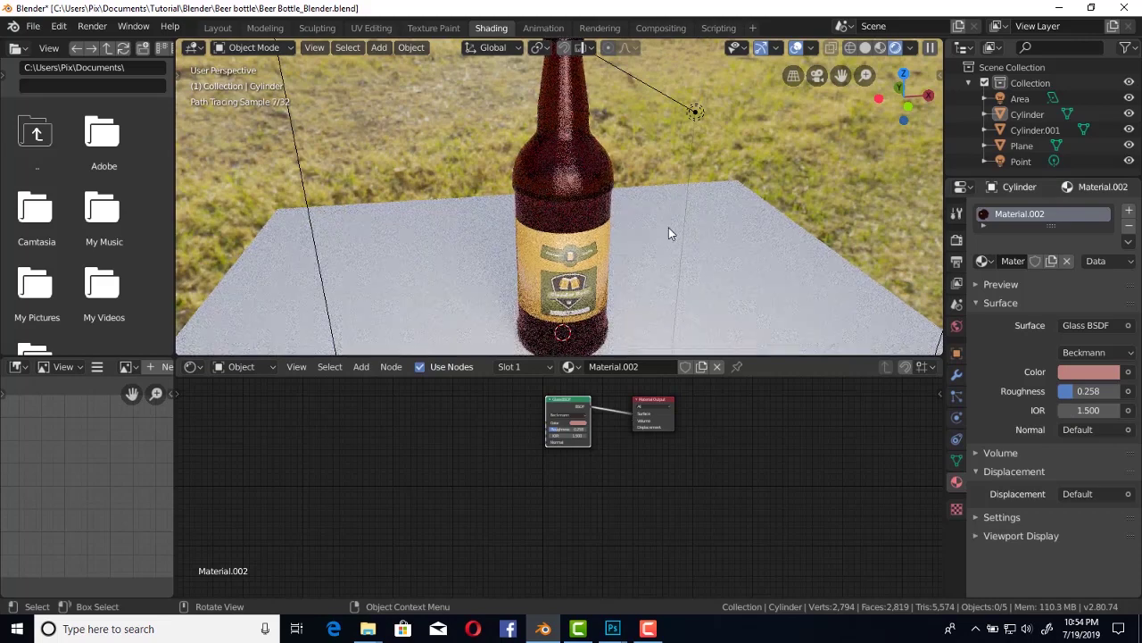
# Orbit around the bottle and maximise the 3D viewport to fill the window.
pyautogui.moveTo(659, 160); pyautogui.dragTo(617, 212, button='middle')
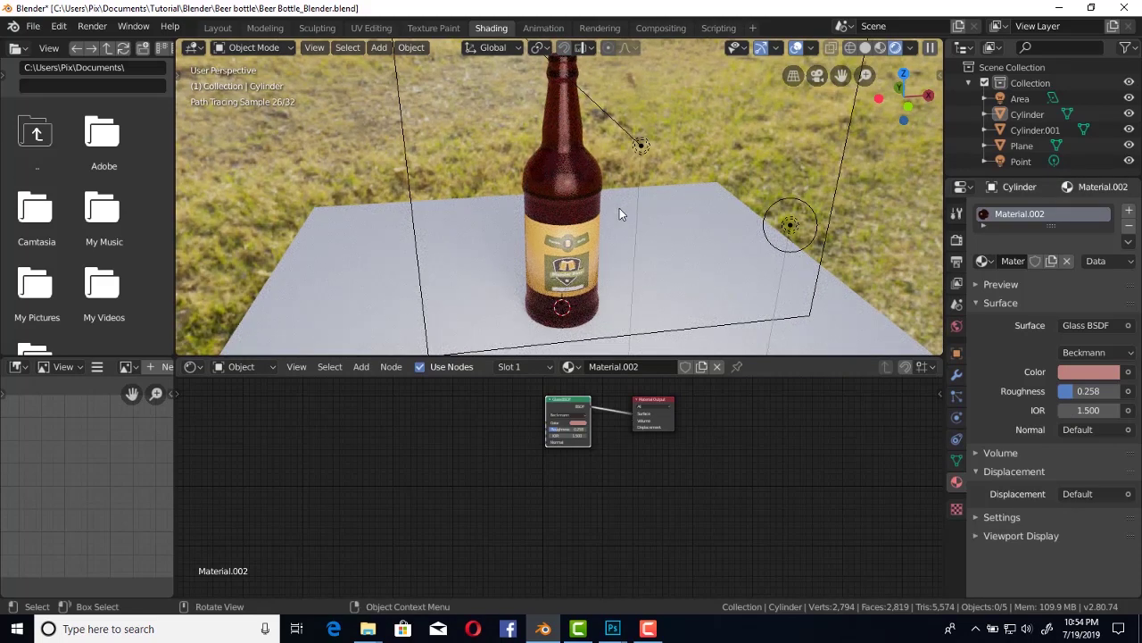
pyautogui.moveTo(617, 207)
pyautogui.mouseDown(button='middle')
pyautogui.moveTo(701, 229)
pyautogui.moveTo(599, 230)
pyautogui.moveTo(594, 246)
pyautogui.mouseUp(button='middle')
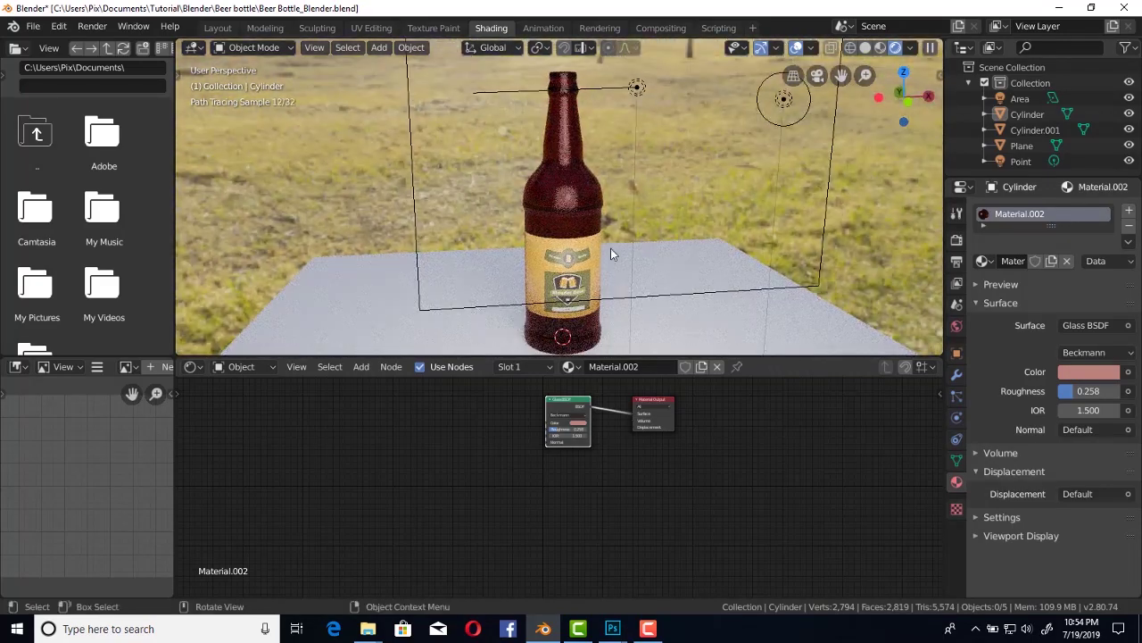
pyautogui.hotkey('ctrl', 'space')
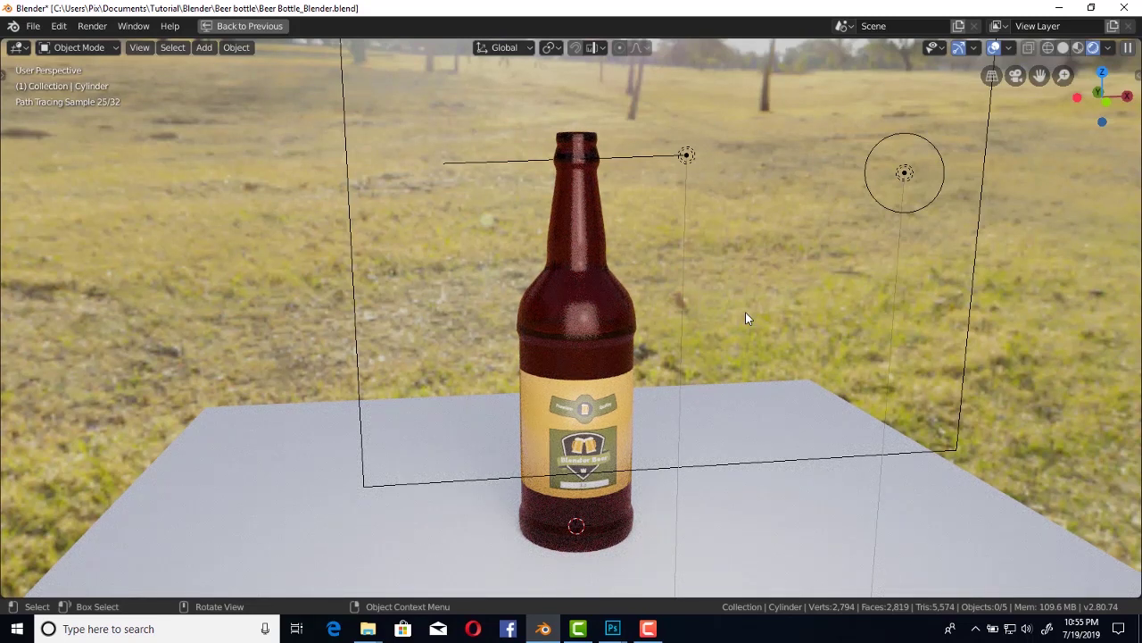
# Select the bottle label, raise its Metallic to 0.449, and return to rendered shading.
pyautogui.press('z')
pyautogui.click(614, 309)
pyautogui.click(594, 406)
pyautogui.press('z')
pyautogui.click(588, 487)
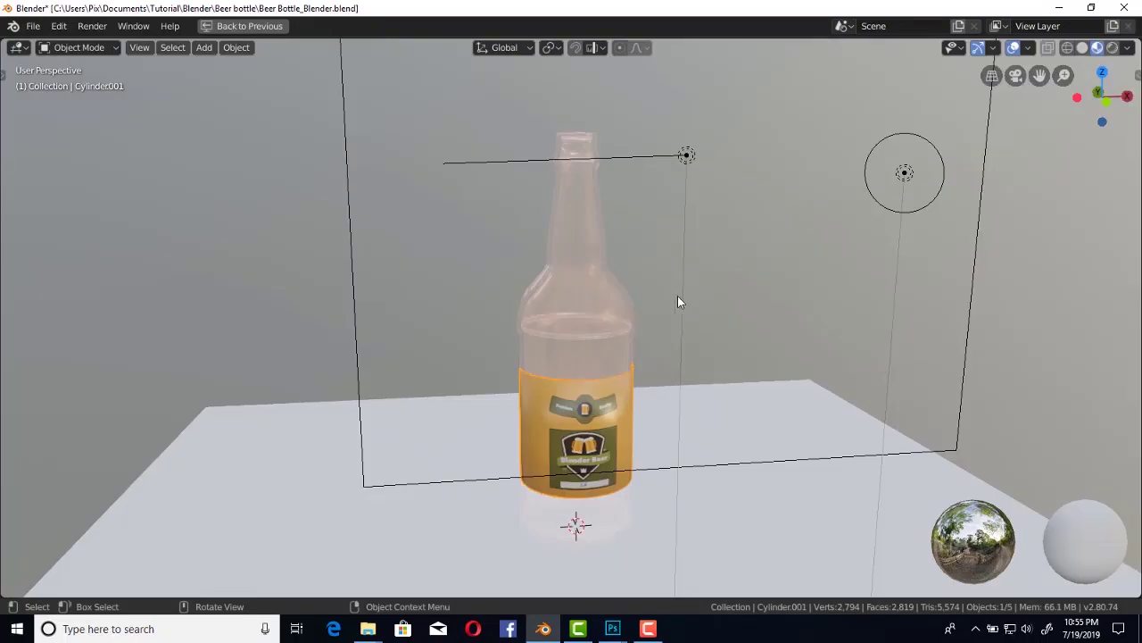
pyautogui.scroll(-1, 1072, 490)
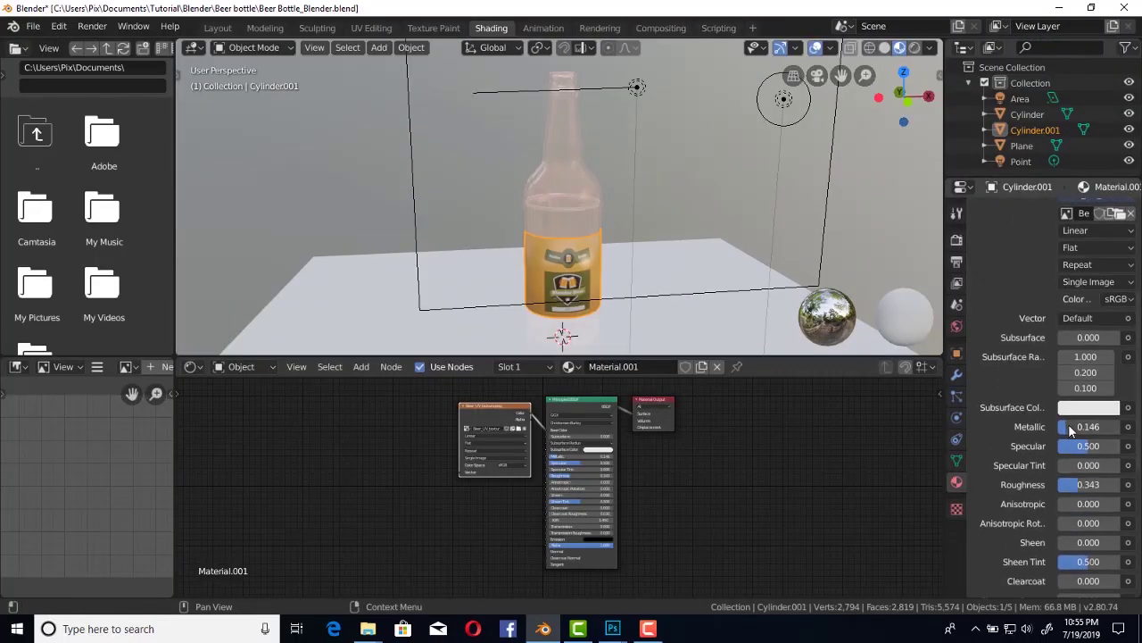
pyautogui.moveTo(1068, 424); pyautogui.dragTo(1090, 425)
pyautogui.press('z')
pyautogui.click(575, 179)
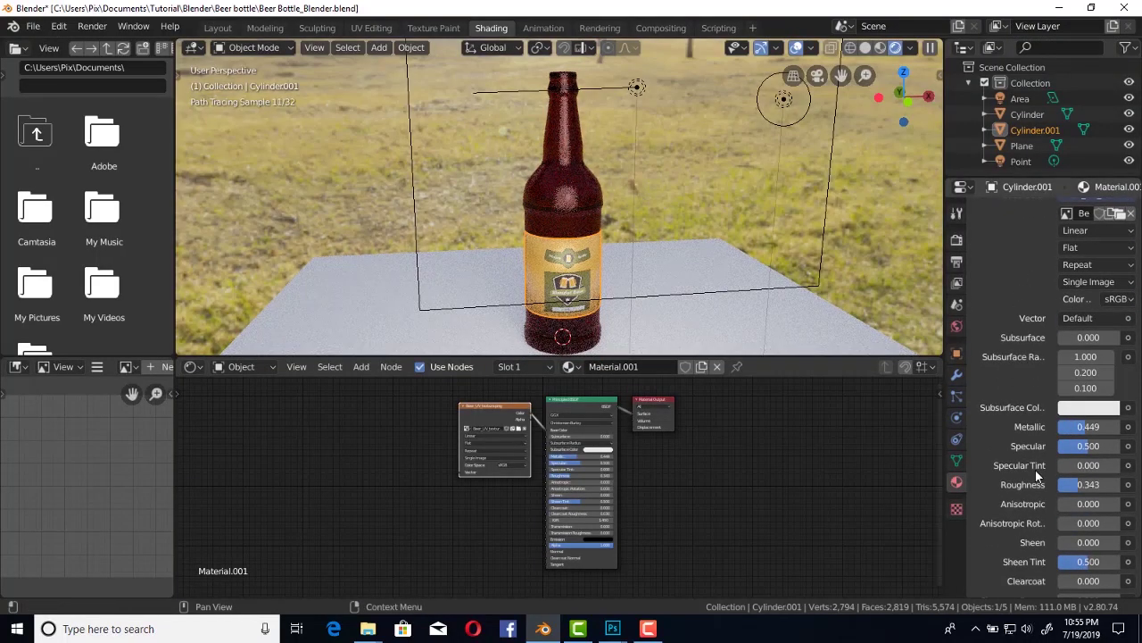